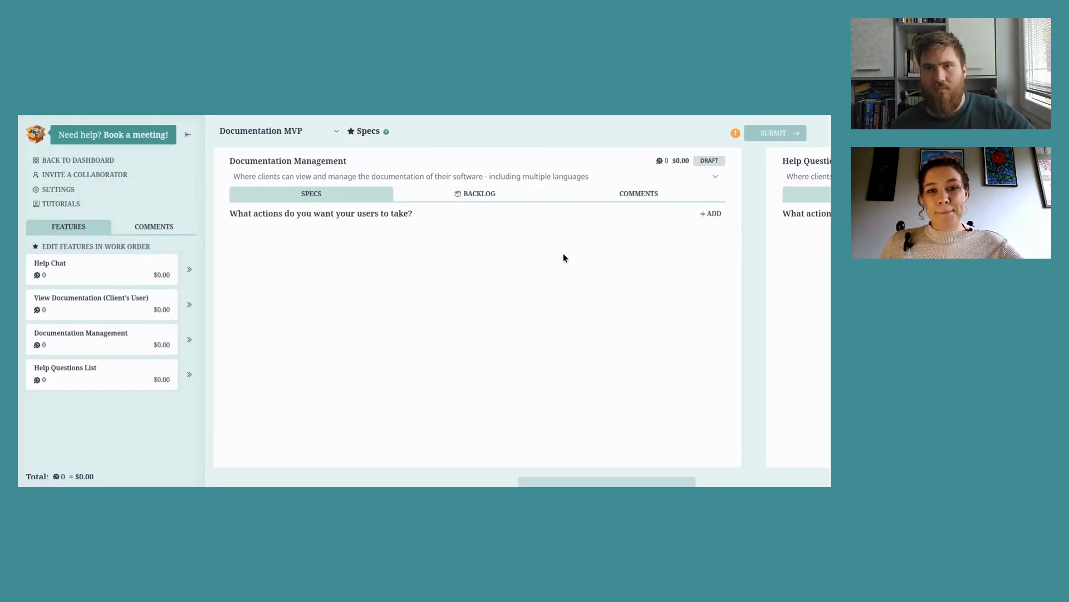
Add a new action group named "Editing Document" to the Documentation Management specs
{"action": "left_click", "coordinate": [707, 216]}
{"action": "left_click", "coordinate": [644, 252]}
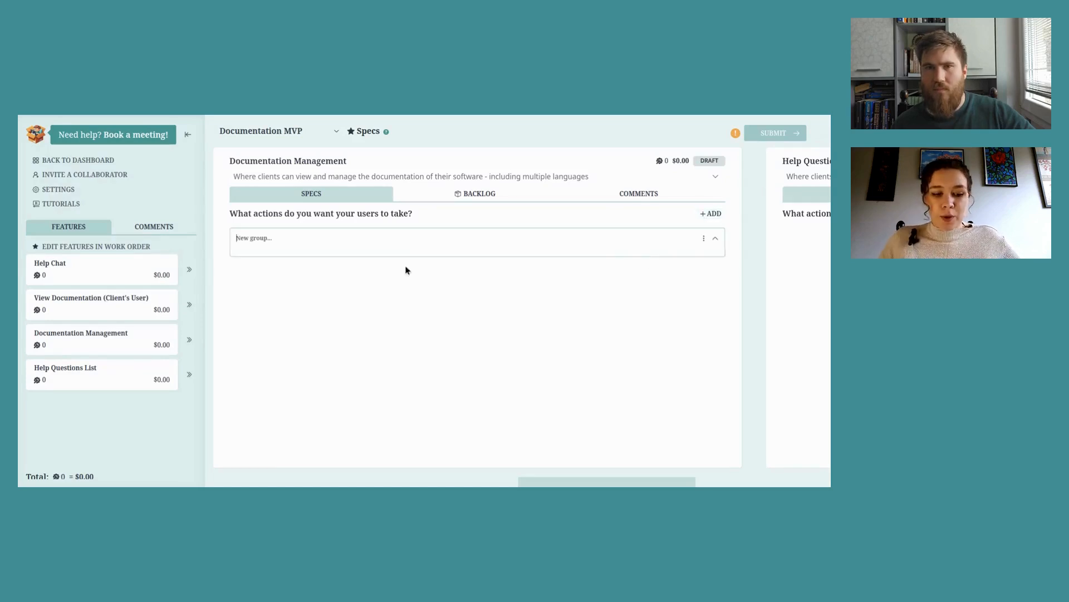
{"action": "type", "text": "Editing Documents"}
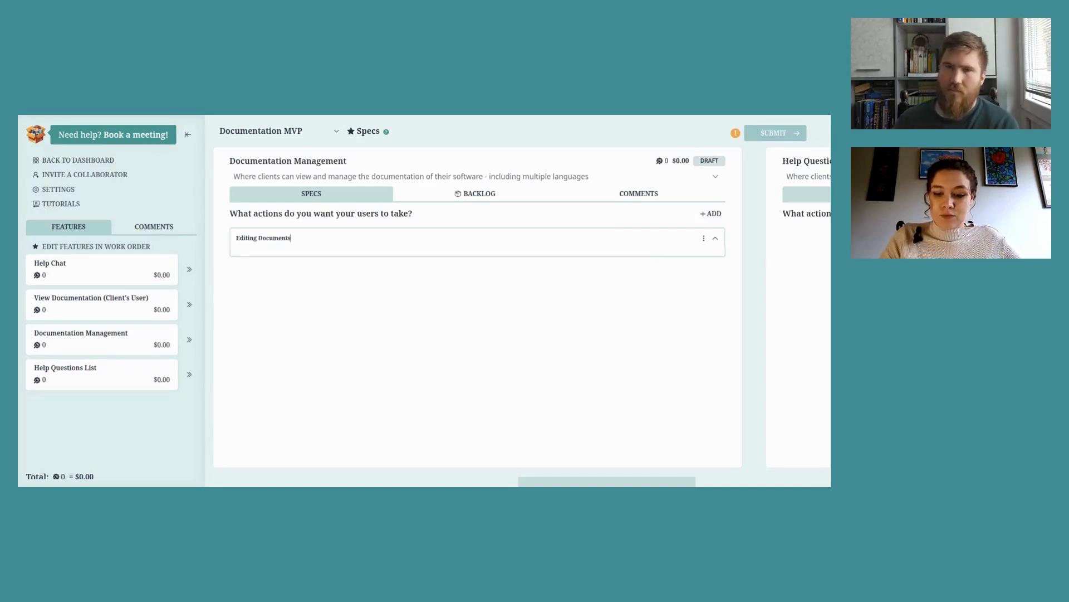
{"action": "key", "text": "BackSpace"}
{"action": "key", "text": "Return"}
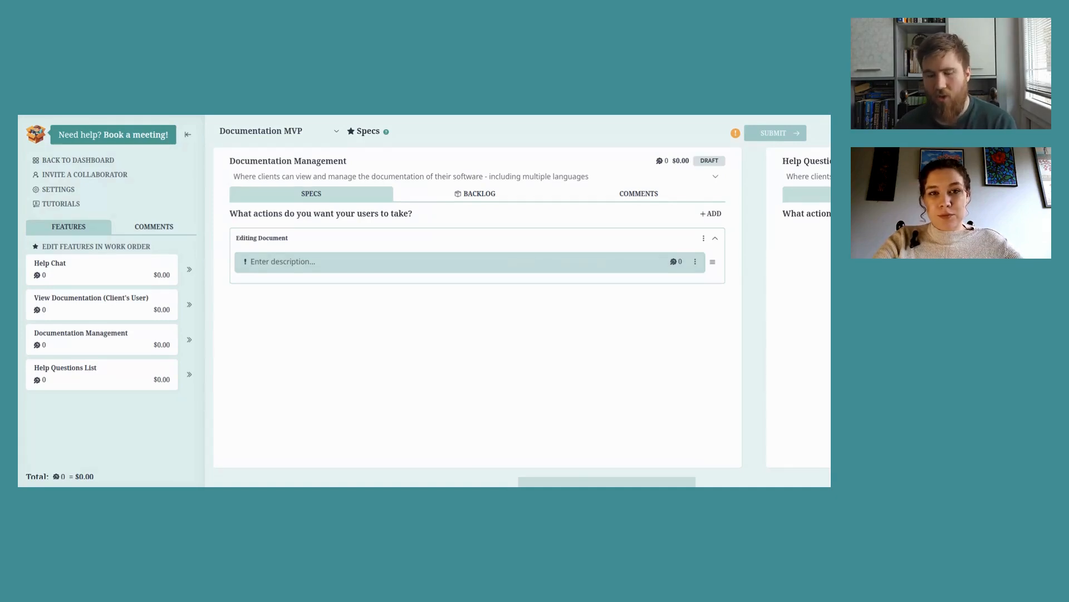
Add the specs "User can see and edit content of the document" and "User can see and edit the name of the document"
{"action": "type", "text": "User can see and edit content of the document"}
{"action": "key", "text": "Return"}
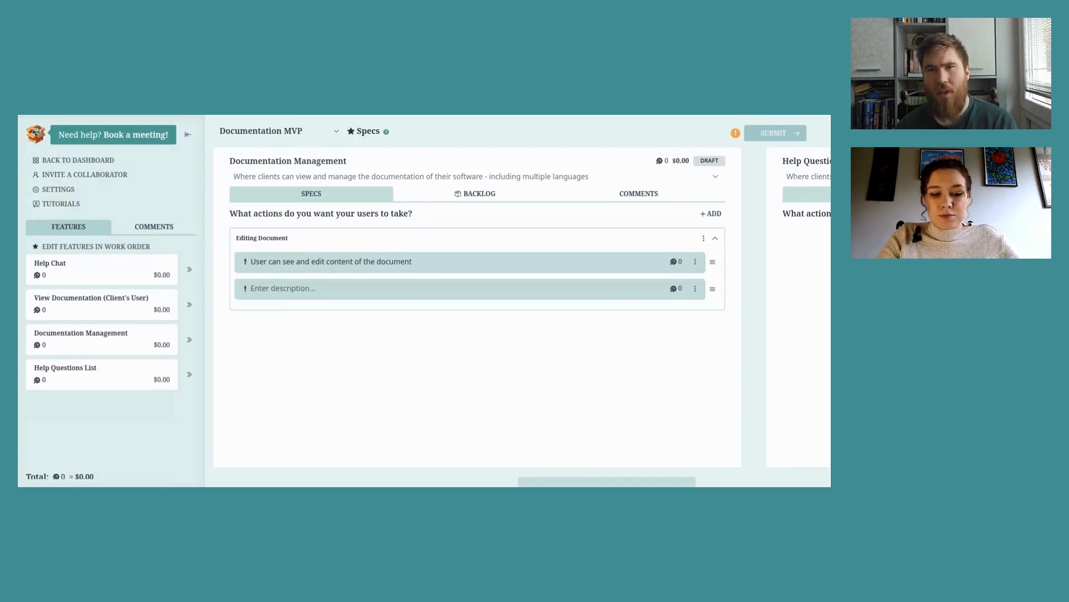
{"action": "type", "text": "User can see and edit "}
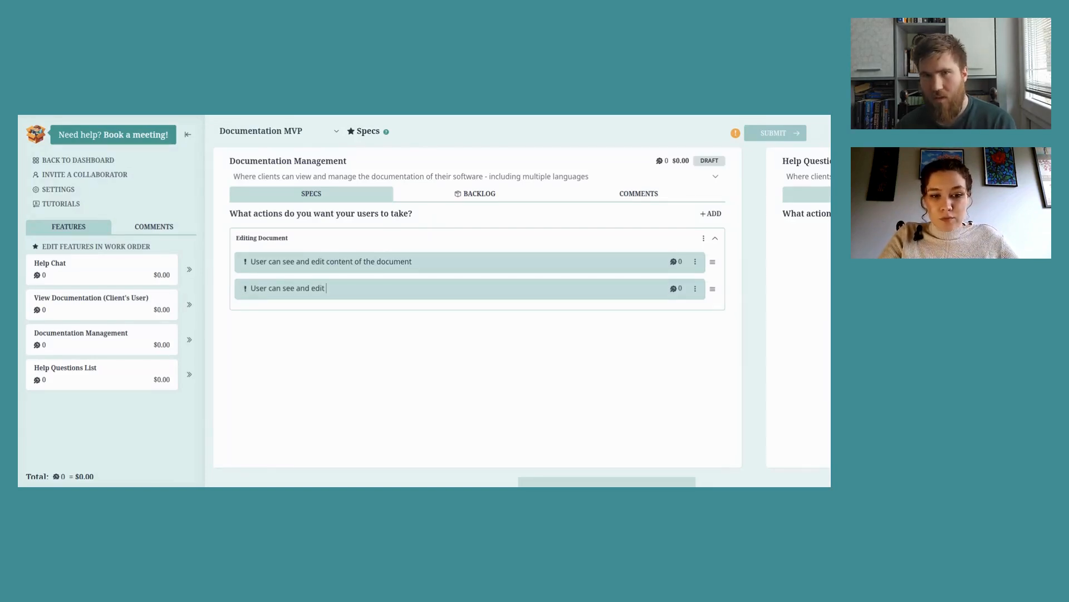
{"action": "type", "text": "the name of the document"}
{"action": "key", "text": "Return"}
Add the spec "User can save changes made to document" to the Editing Document group
{"action": "type", "text": "Us"}
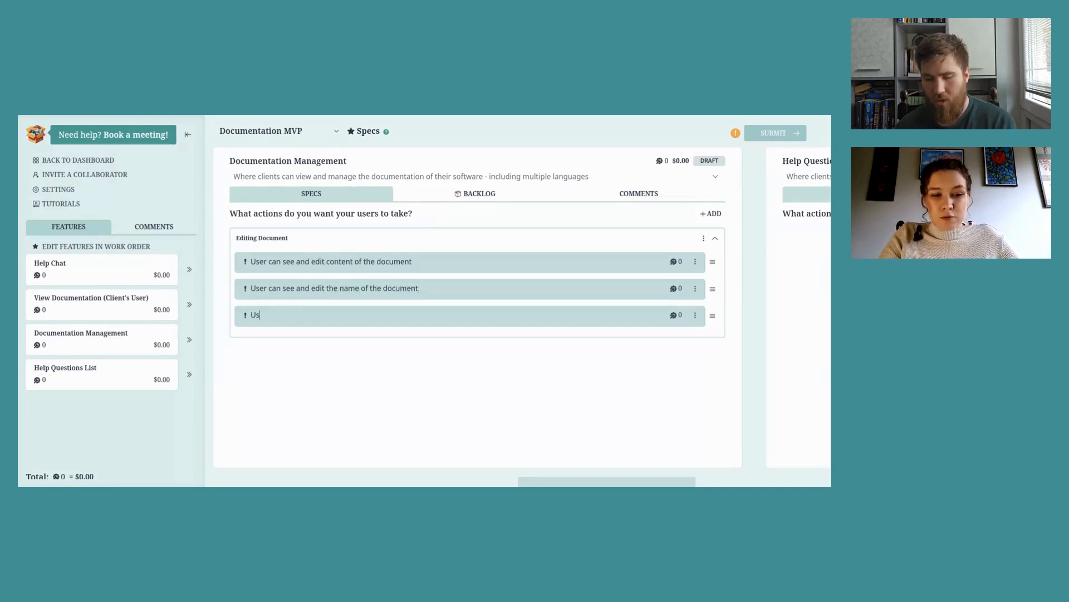
{"action": "type", "text": "er can save changes made to document"}
{"action": "key", "text": "Return"}
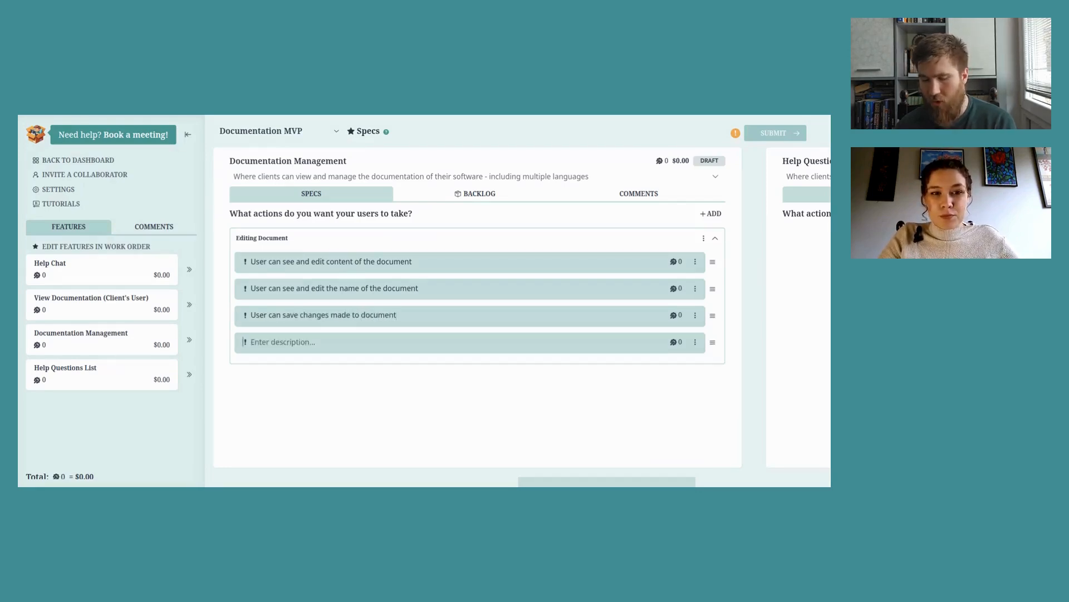
Add the spec "User can navigate between the languages available for each document" to the Editing Document group
{"action": "type", "text": "U"}
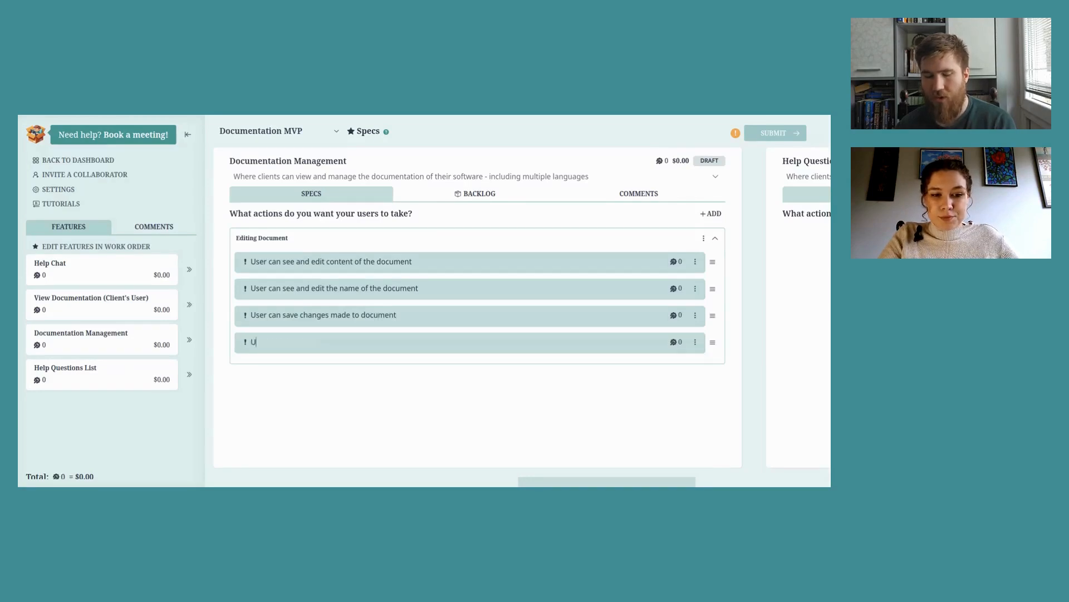
{"action": "type", "text": "ser "}
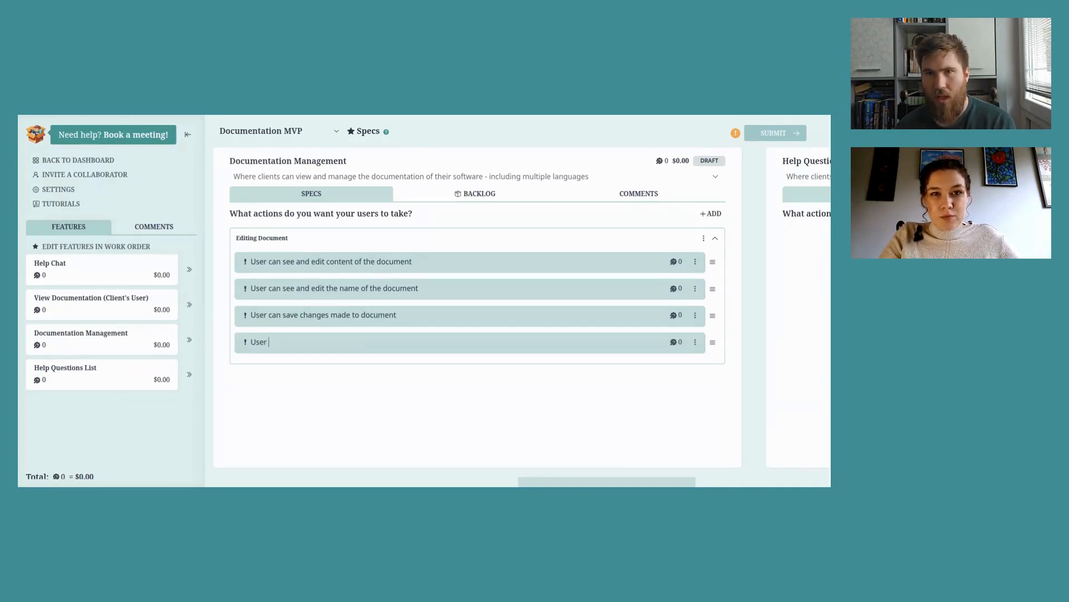
{"action": "type", "text": "can navigate "}
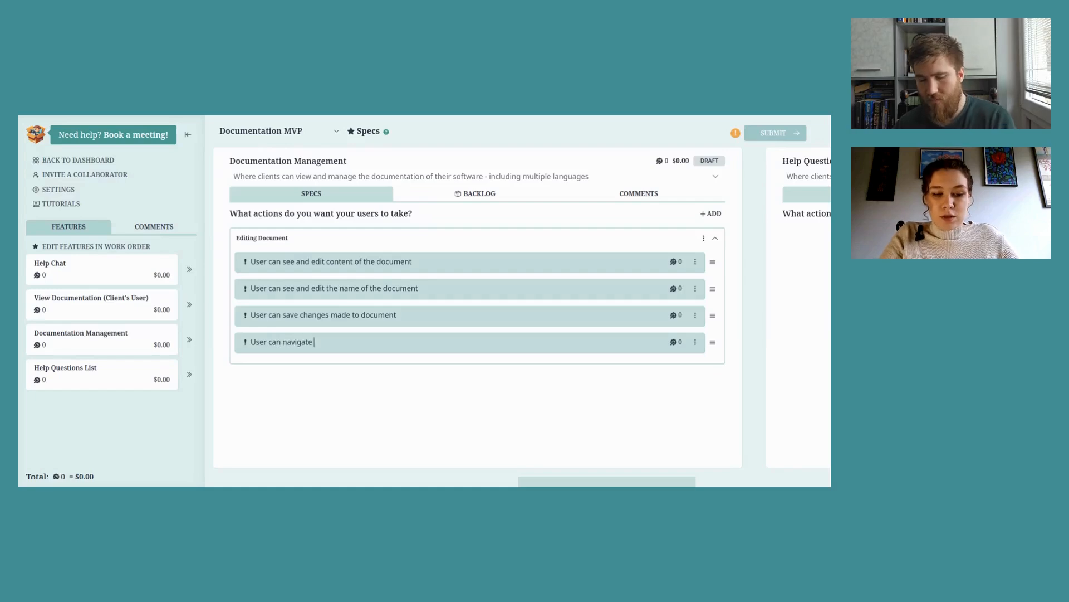
{"action": "type", "text": "between the languages availba"}
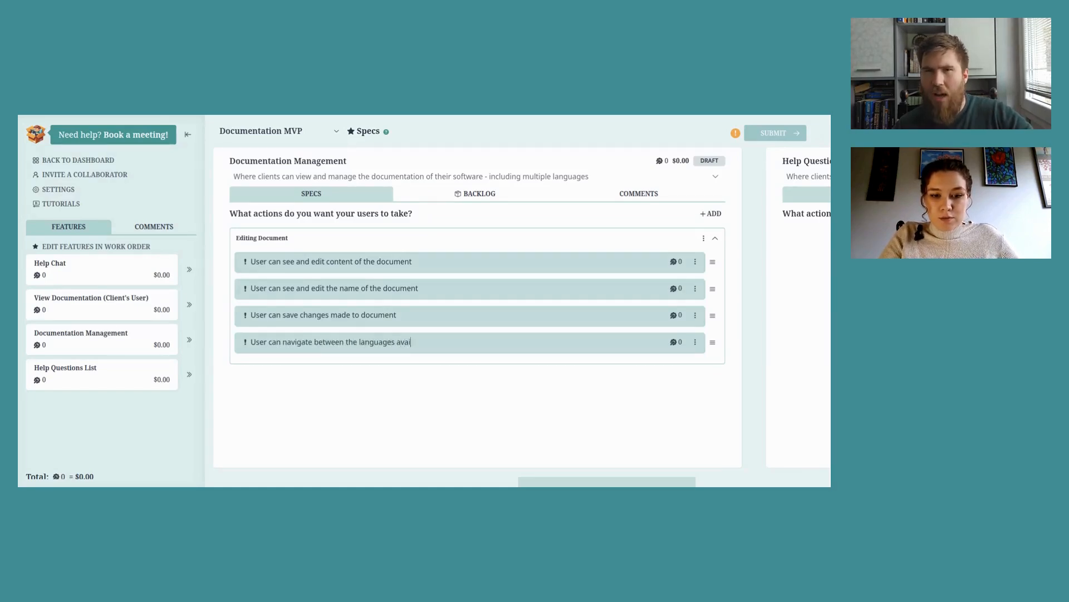
{"action": "key", "text": "BackSpace"}
{"action": "key", "text": "BackSpace"}
{"action": "key", "text": "BackSpace"}
{"action": "key", "text": "BackSpace"}
{"action": "type", "text": "la"}
{"action": "key", "text": "BackSpace"}
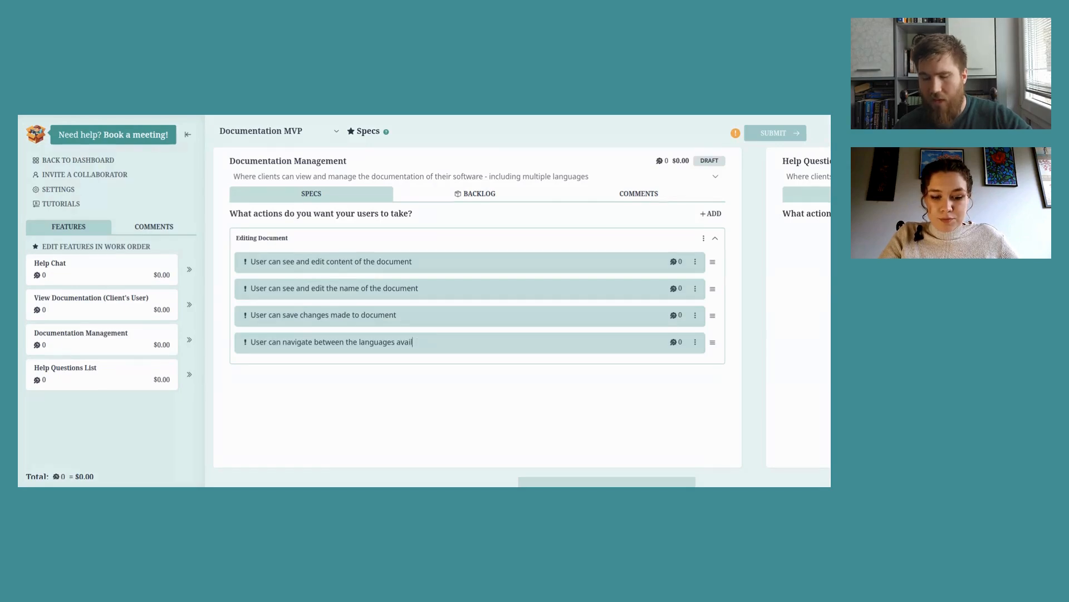
{"action": "type", "text": "able for eac"}
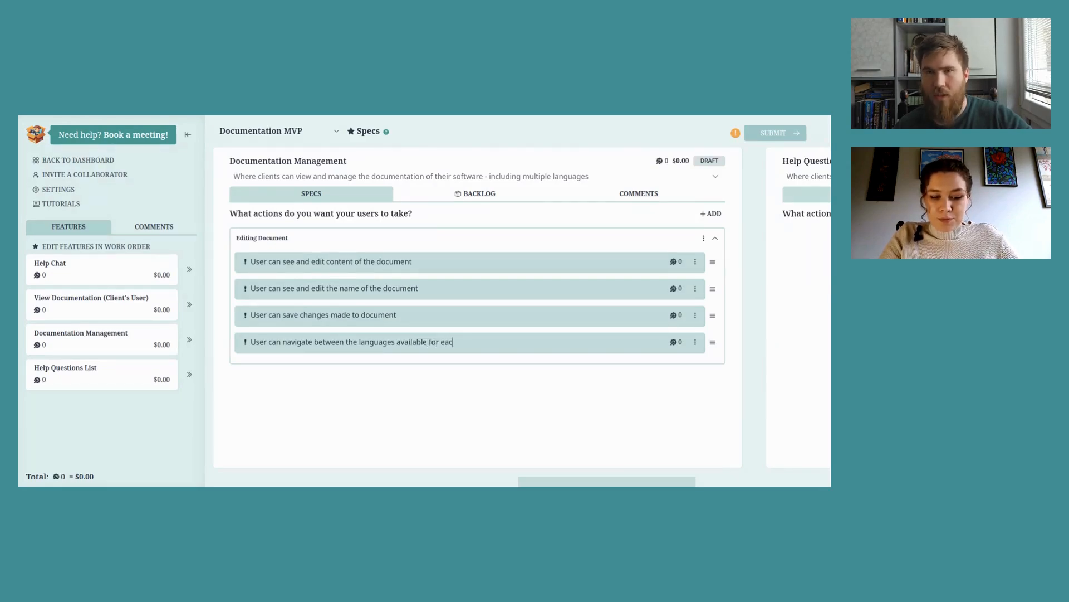
{"action": "type", "text": "h document"}
{"action": "key", "text": "Return"}
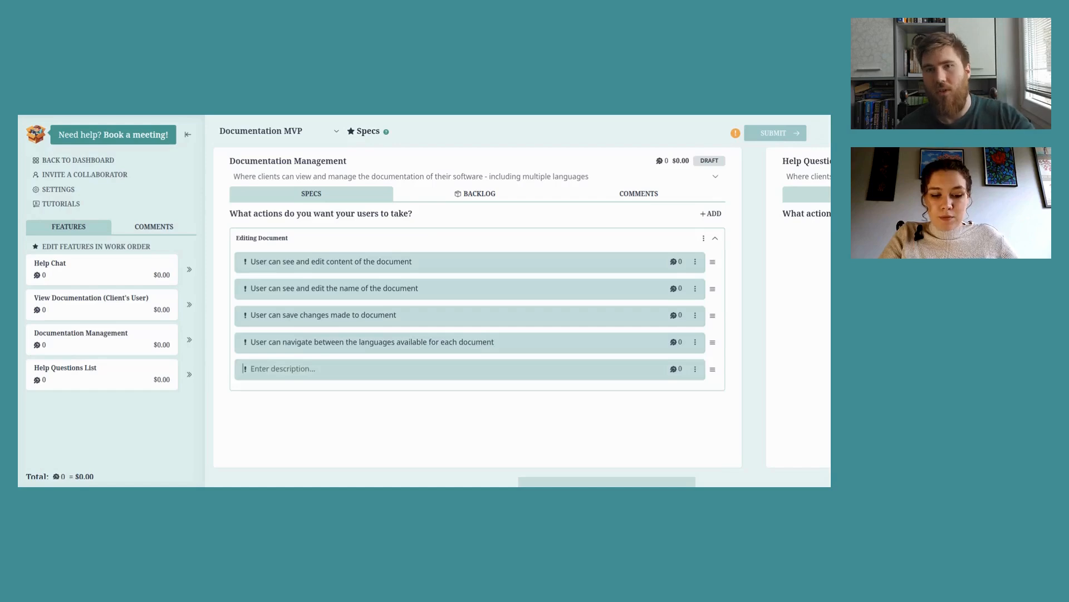
Add "If there is no content for a selected language, User will see a warning message that it will default to English version when shown to their user"
{"action": "type", "text": "If there is n"}
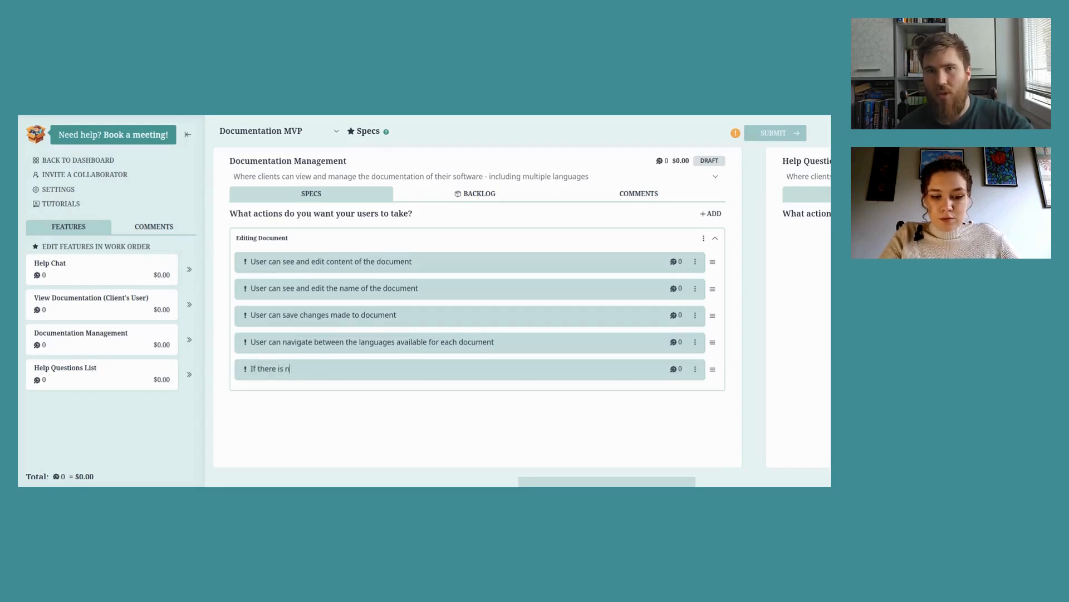
{"action": "type", "text": "o content for a sle"}
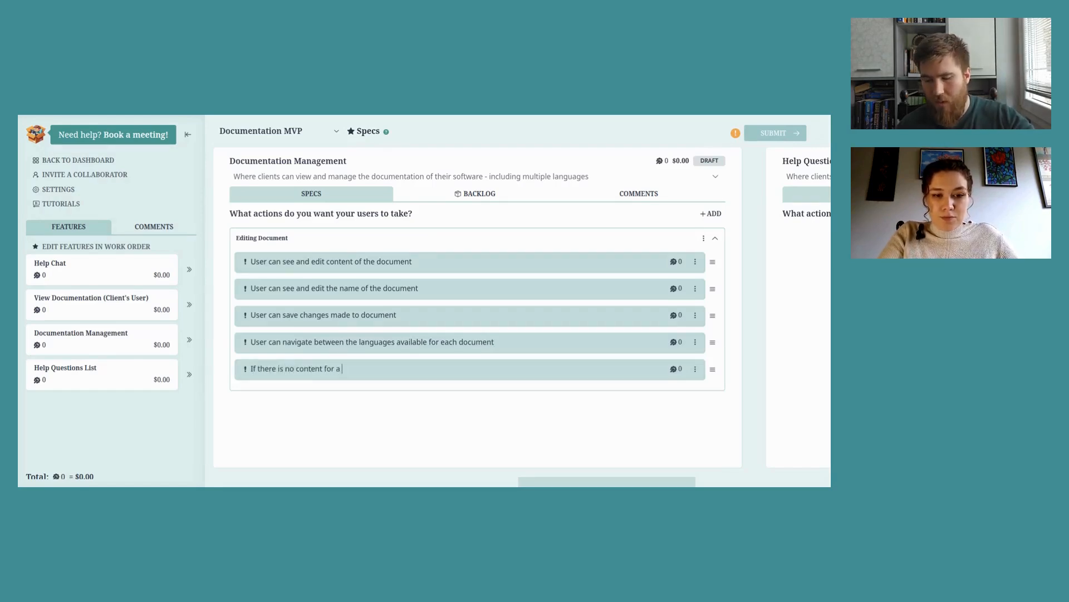
{"action": "key", "text": "BackSpace"}
{"action": "key", "text": "BackSpace"}
{"action": "type", "text": "elect"}
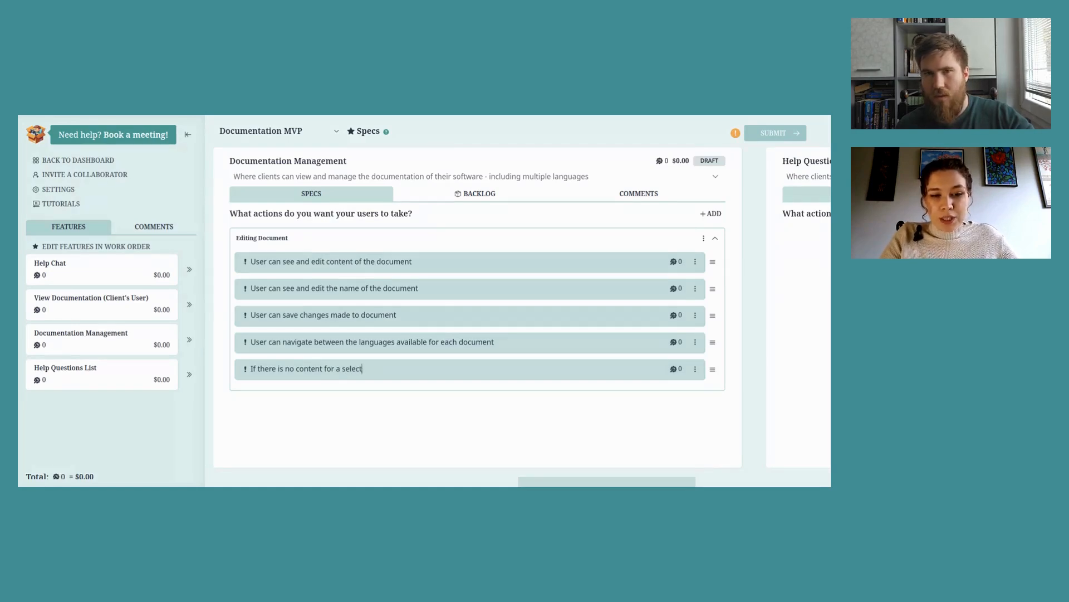
{"action": "type", "text": "ed"}
{"action": "key", "text": "BackSpace"}
{"action": "key", "text": "BackSpace"}
{"action": "type", "text": "ed lanag"}
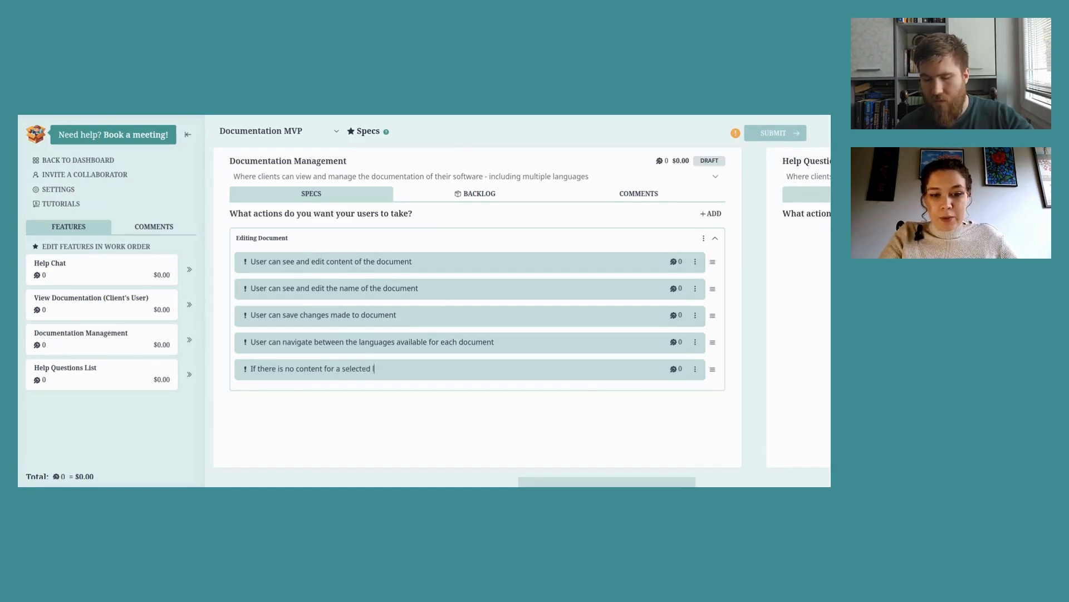
{"action": "type", "text": "ua"}
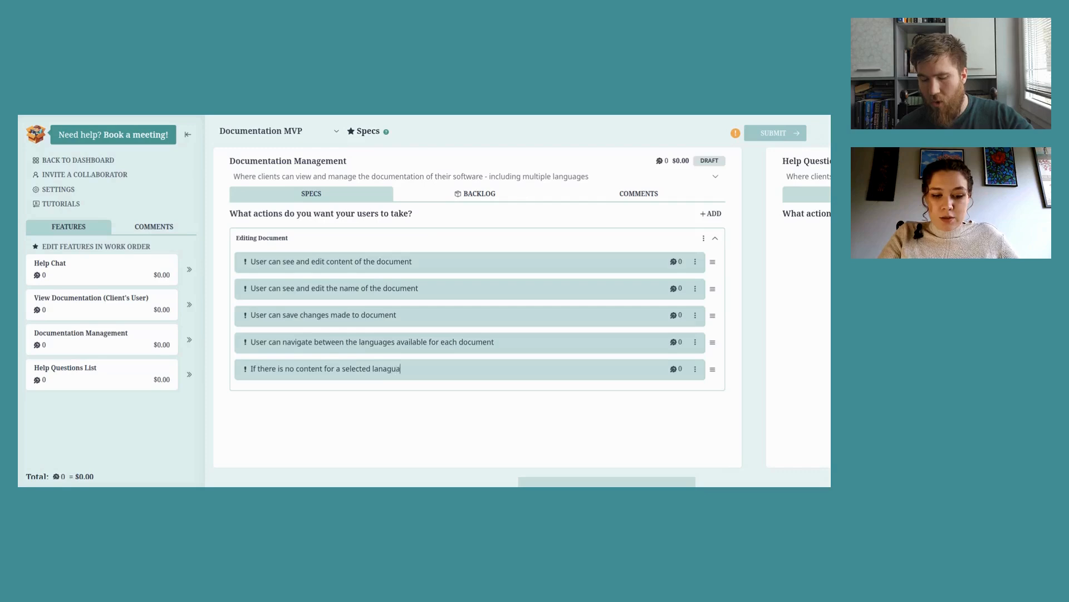
{"action": "type", "text": "ge, User will "}
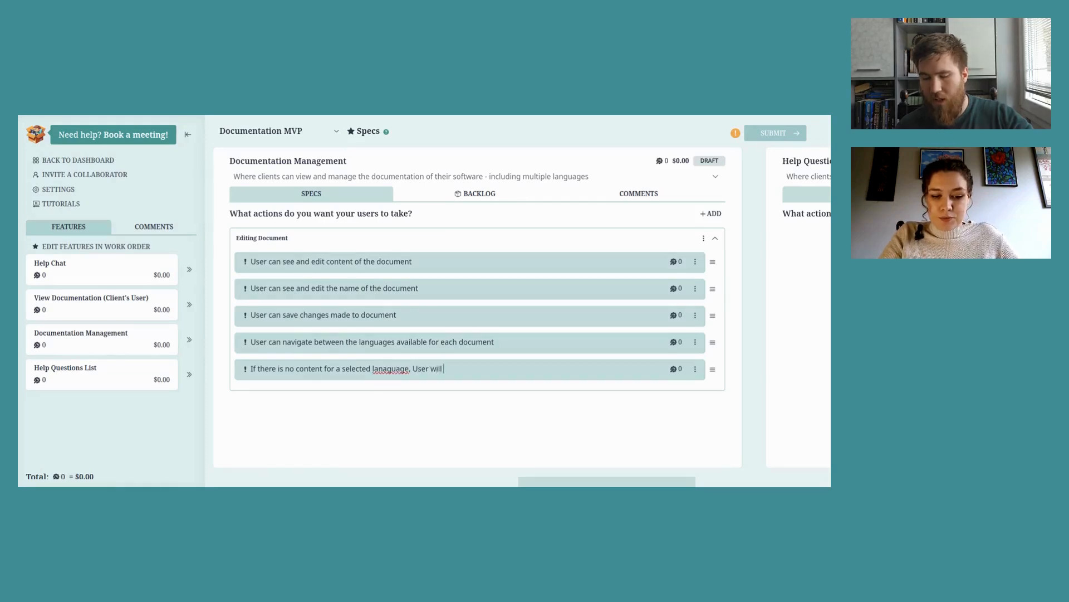
{"action": "type", "text": "see a warning message t"}
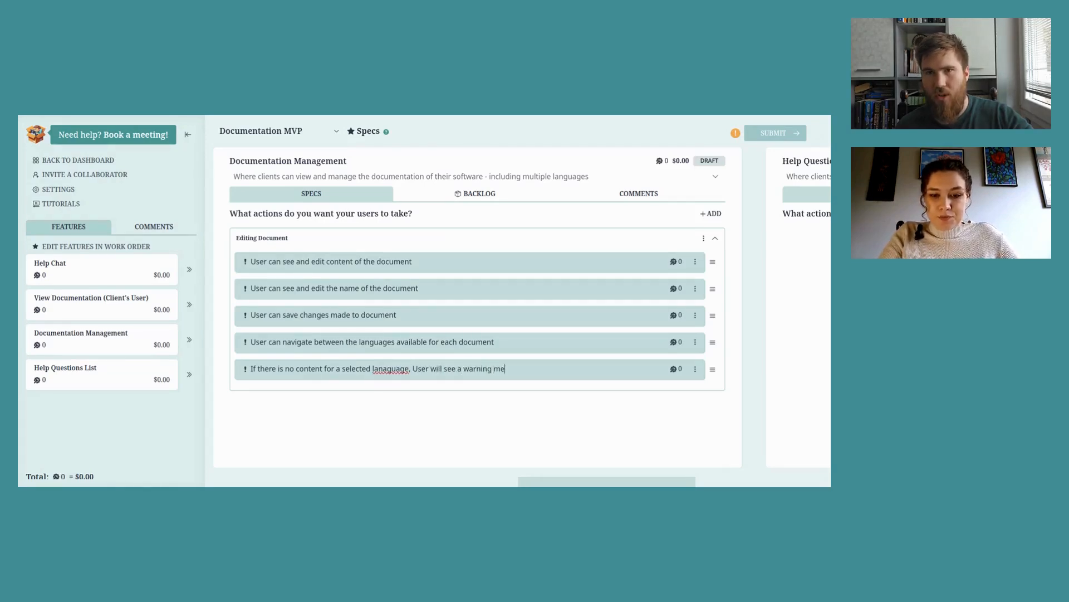
{"action": "type", "text": "hat it will default to English version when shown to their user"}
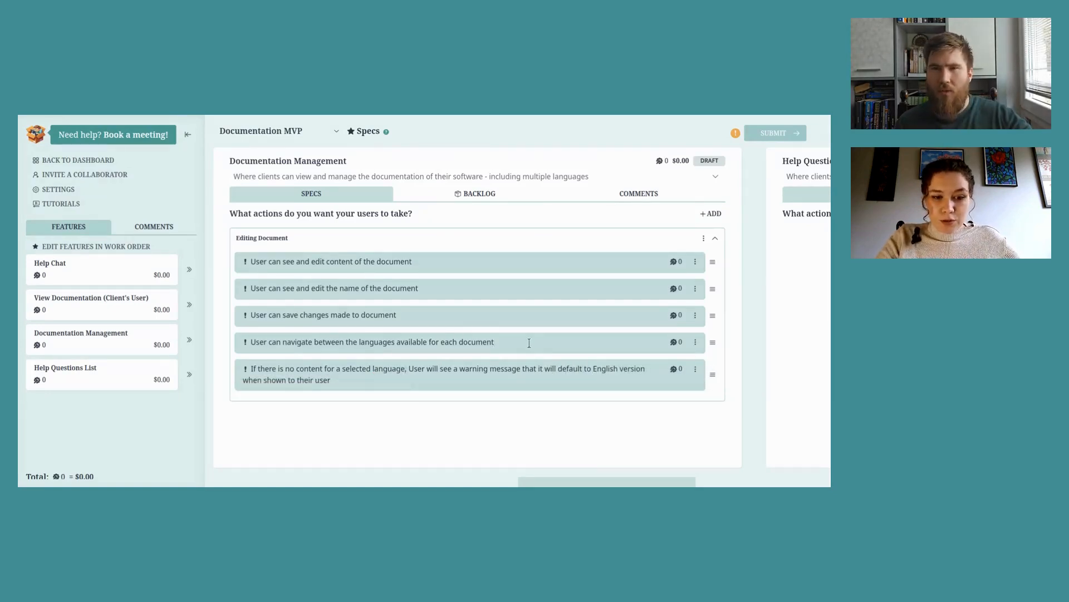
Add the spec "User can mark all question linked to a document as needing to be regenerated when prompted" to the Editing Document group
{"action": "left_click", "coordinate": [373, 382]}
{"action": "key", "text": "Return"}
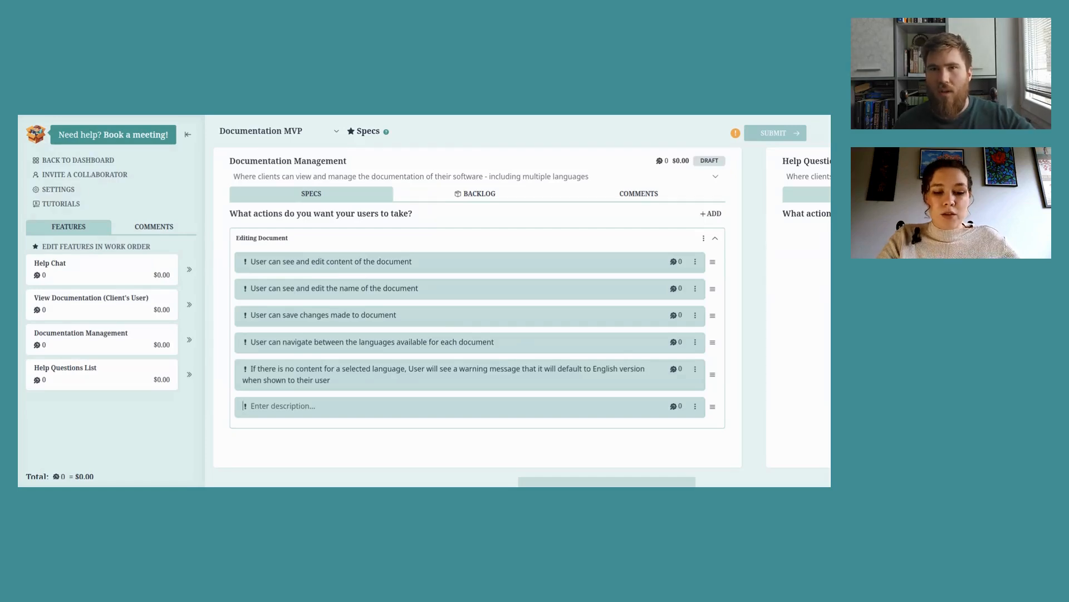
{"action": "type", "text": "User can "}
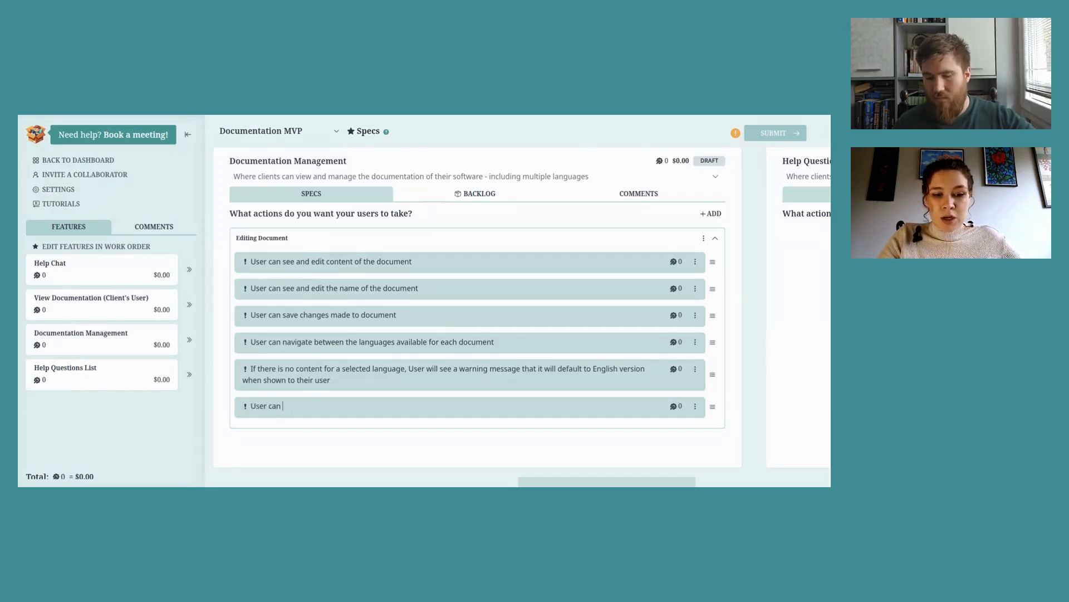
{"action": "type", "text": "mark"}
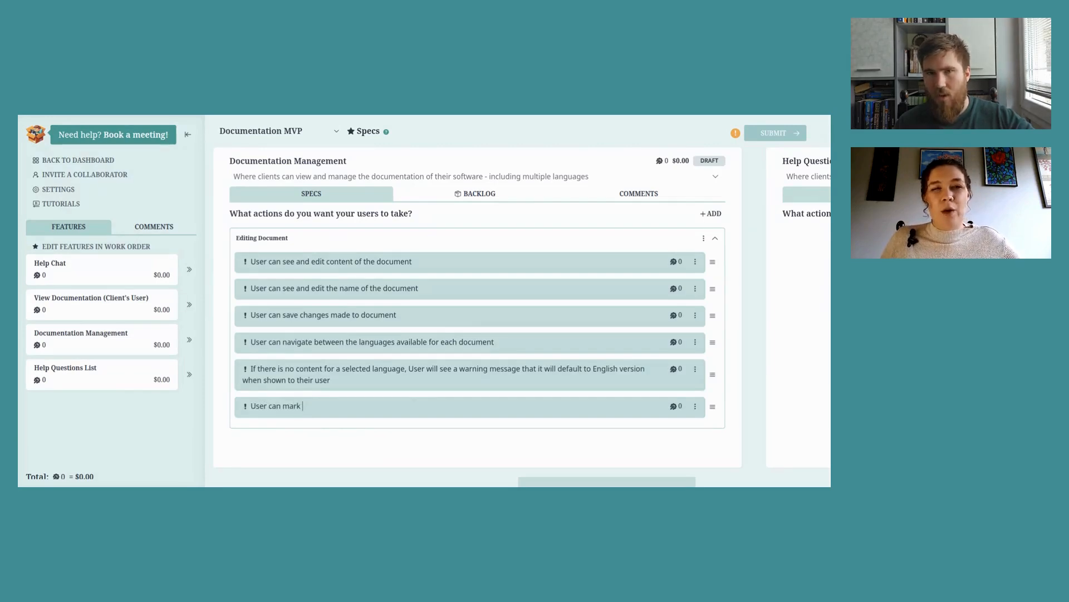
{"action": "scroll", "coordinate": [371, 382], "scroll_direction": "down", "scroll_amount": 3}
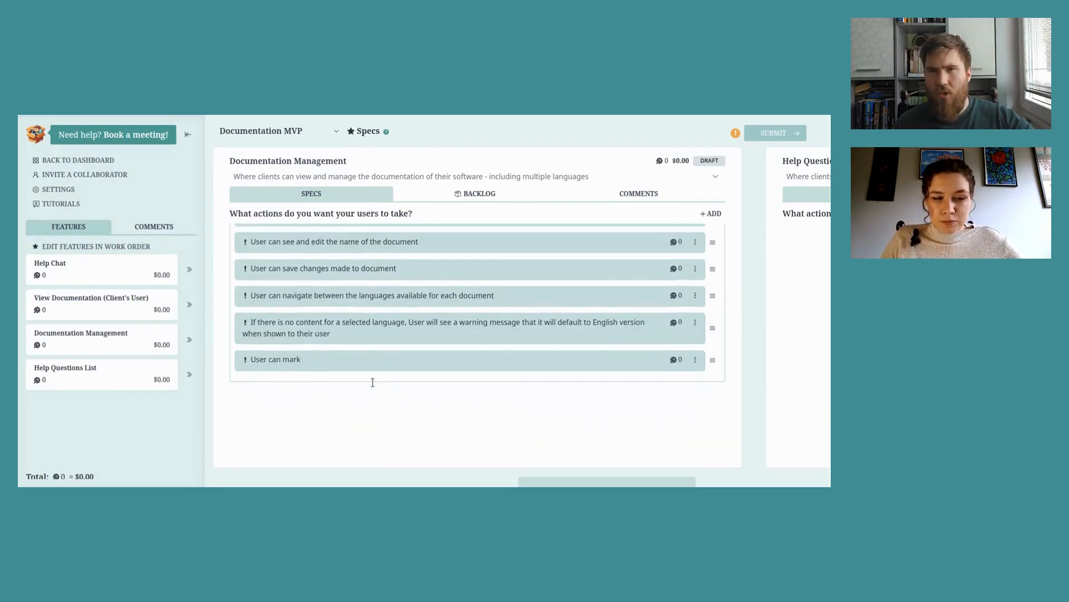
{"action": "type", "text": "al"}
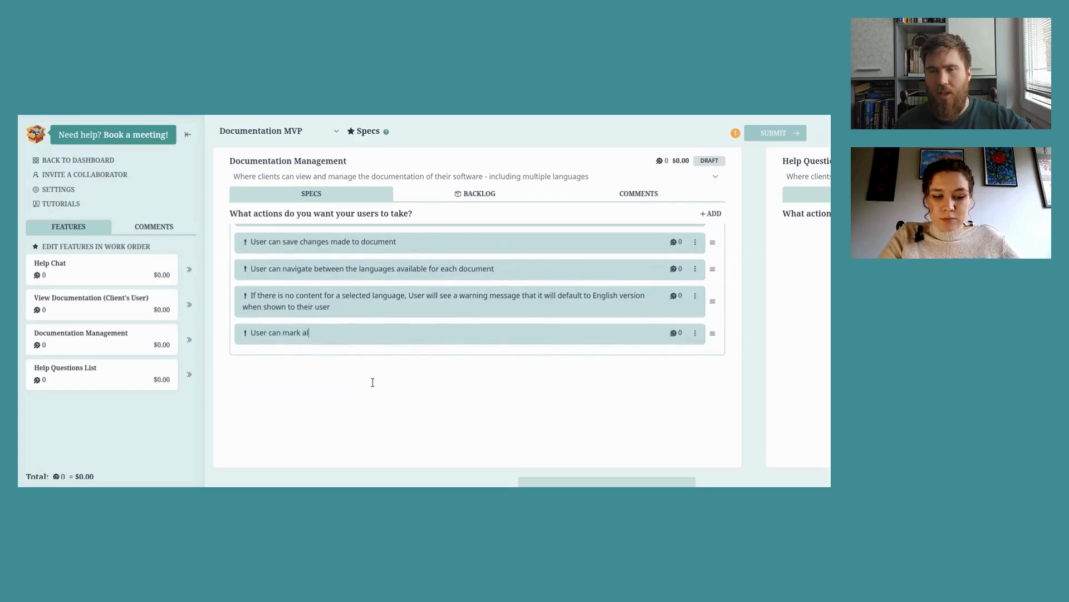
{"action": "type", "text": "l question linked"}
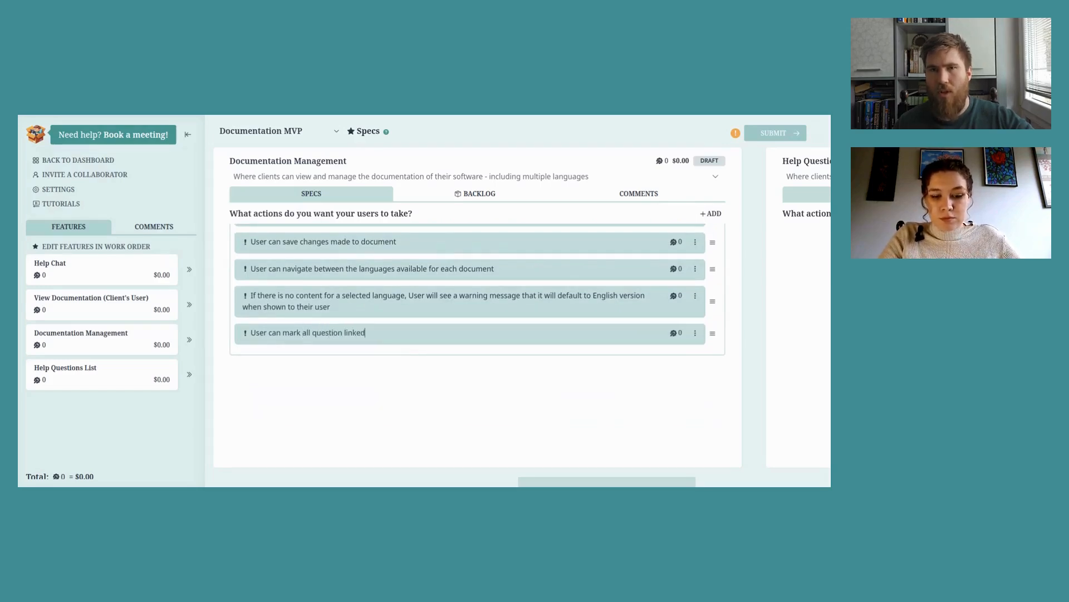
{"action": "type", "text": " to a document as needing to be regenerated when prompted"}
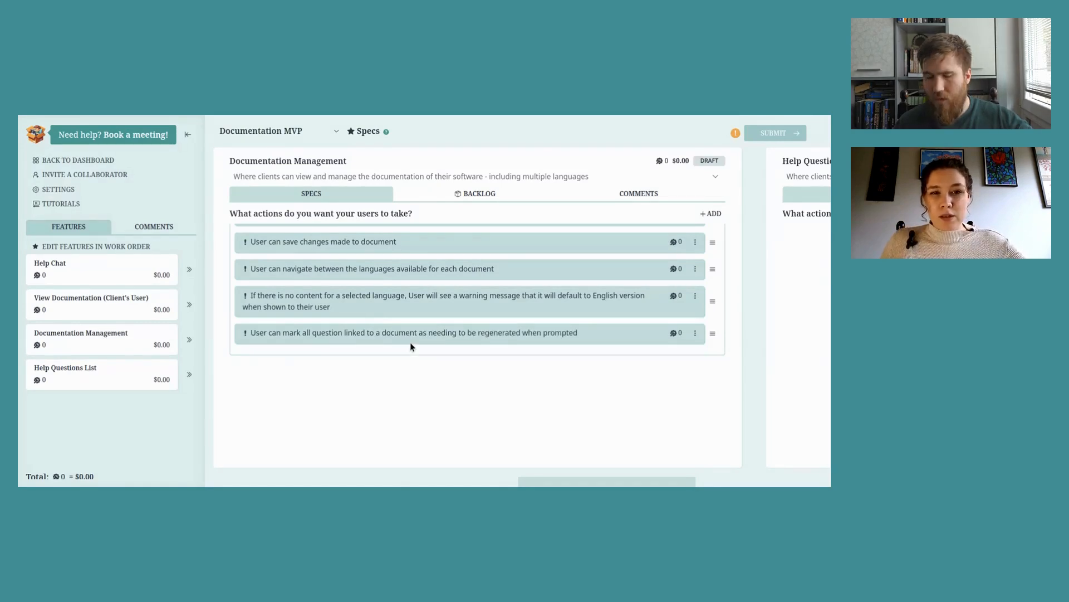
Collapse the Editing Document group and add a new action group named "Content List"
{"action": "scroll", "coordinate": [411, 346], "scroll_direction": "up", "scroll_amount": 2}
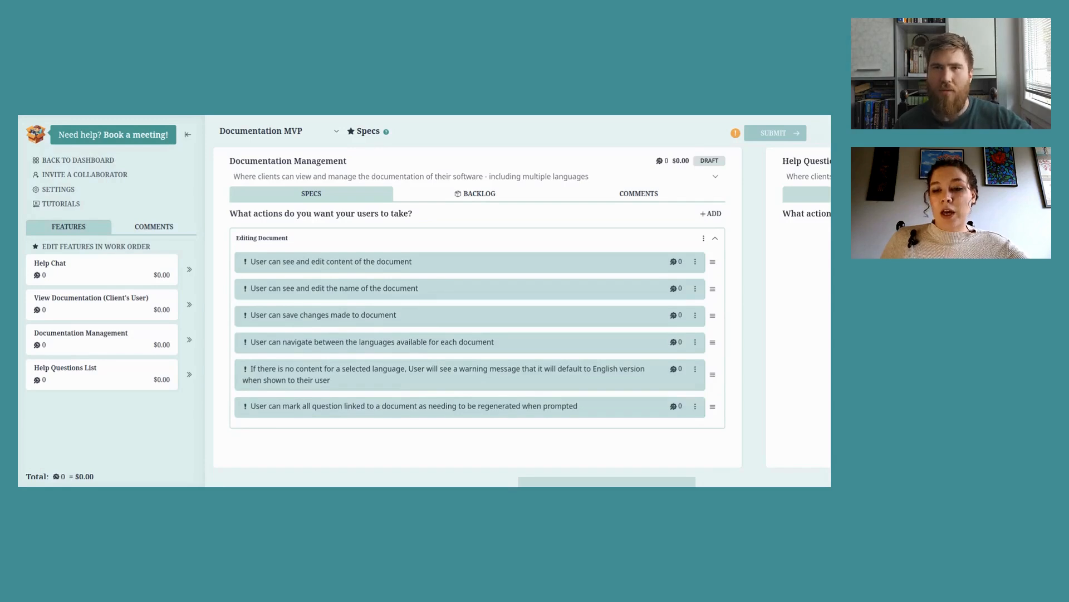
{"action": "left_click", "coordinate": [714, 238]}
{"action": "left_click", "coordinate": [711, 214]}
{"action": "left_click", "coordinate": [685, 251]}
{"action": "type", "text": "COntent"}
{"action": "key", "text": "BackSpace"}
{"action": "key", "text": "BackSpace"}
{"action": "key", "text": "BackSpace"}
{"action": "key", "text": "BackSpace"}
{"action": "key", "text": "BackSpace"}
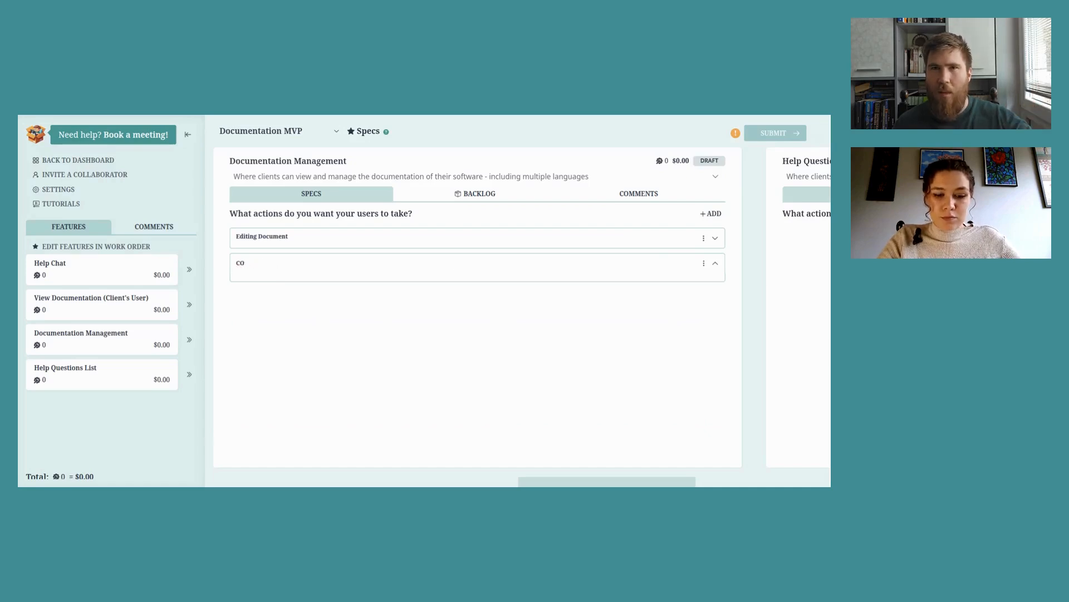
{"action": "type", "text": "ntent List"}
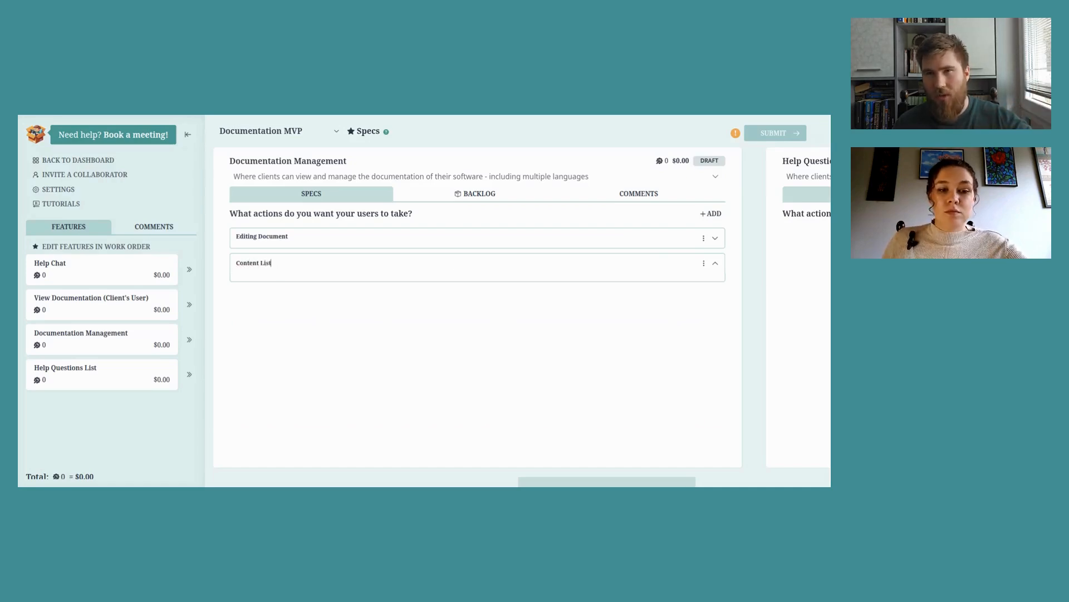
{"action": "key", "text": "Return"}
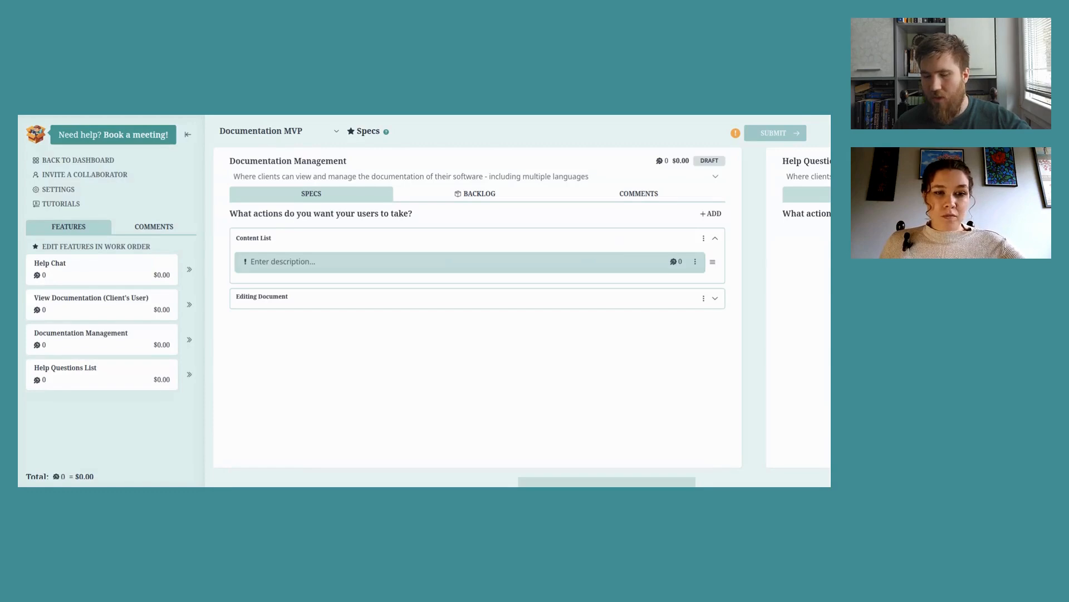
Add the spec "User can see a list of all folders and documents that are within their software" to the Content List group
{"action": "type", "text": "User can see a li"}
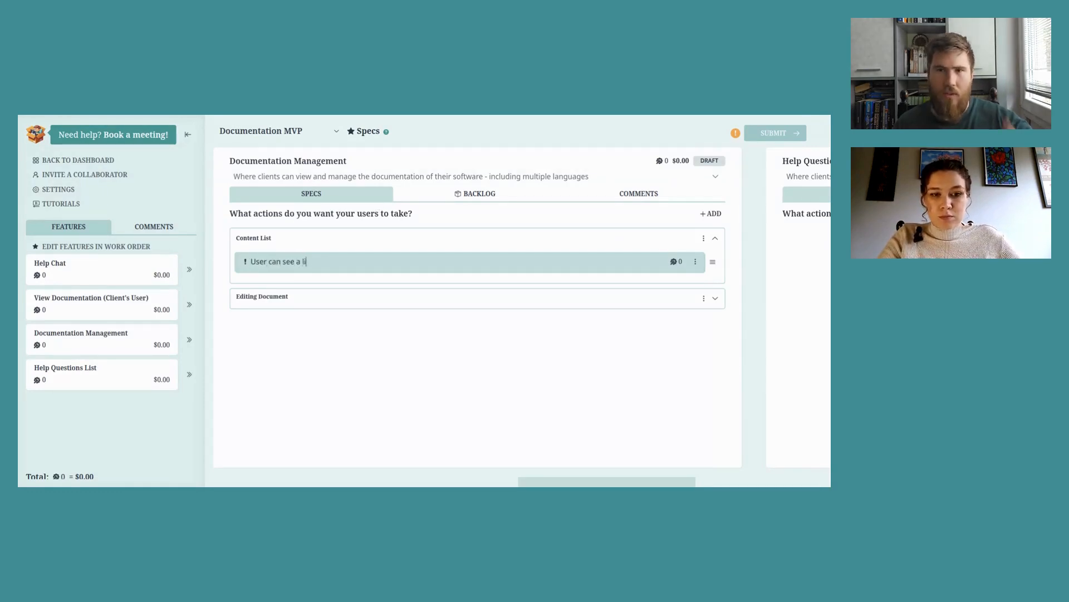
{"action": "type", "text": "st of all folders "}
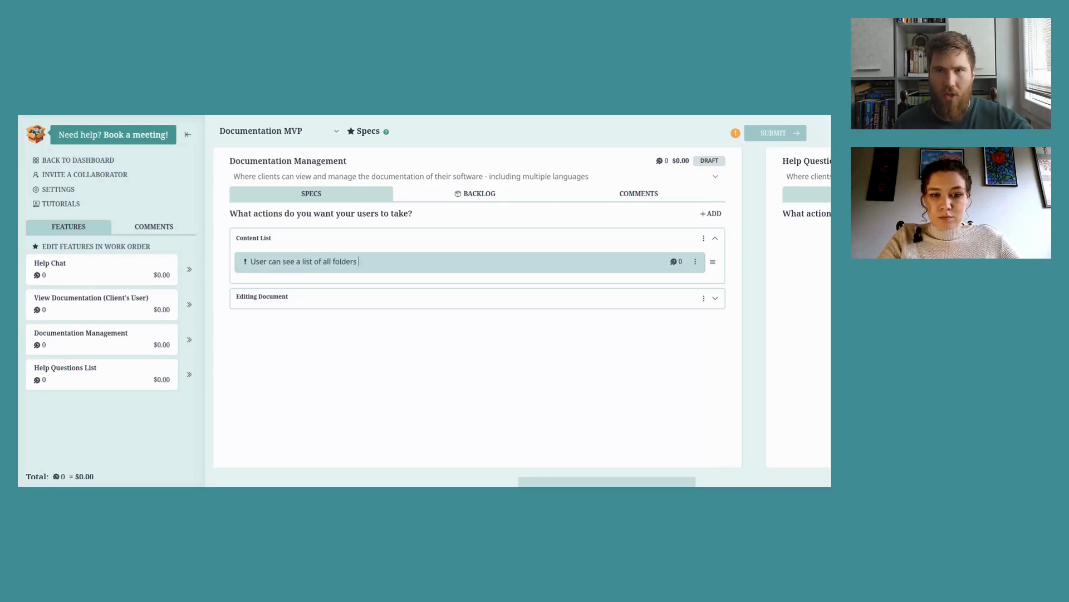
{"action": "type", "text": "and documents that are within their software"}
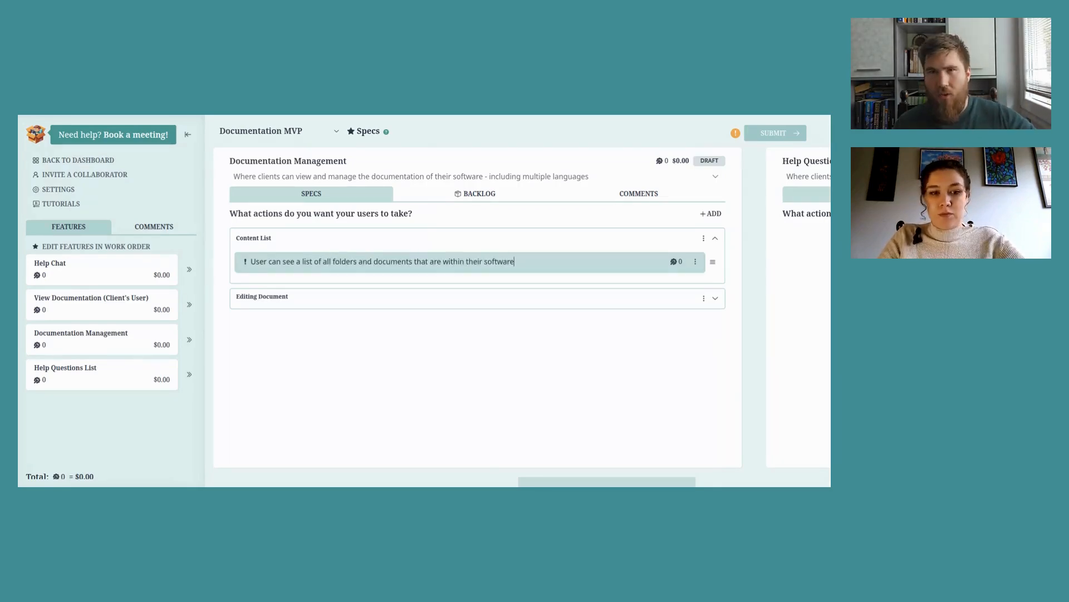
{"action": "key", "text": "Return"}
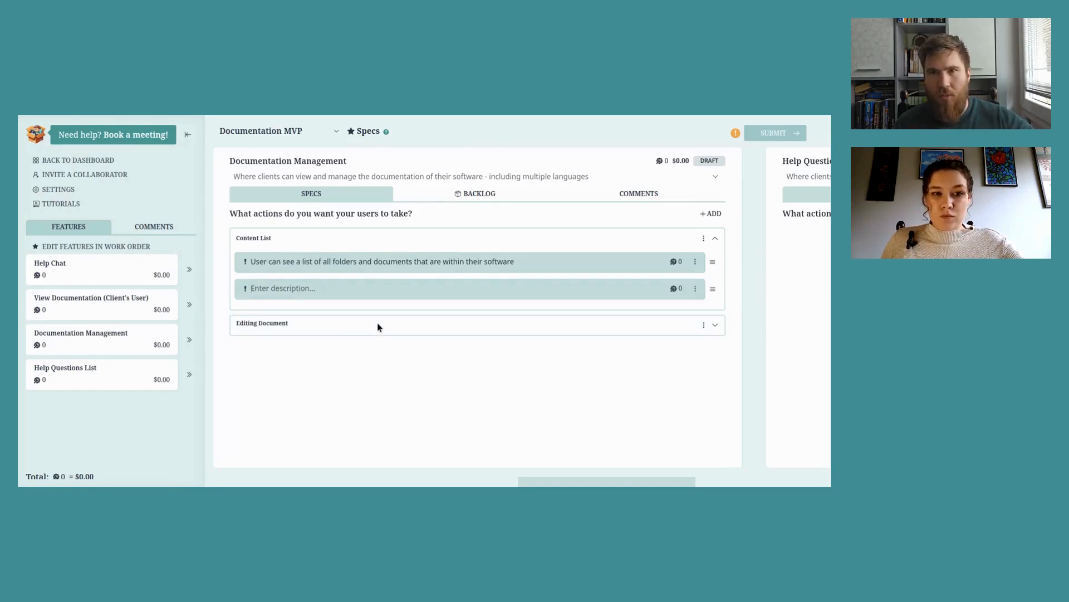
Add the spec "User can expand/collapse folder to see all the documents contained within" to the Content List group
{"action": "type", "text": "User can expand/co,"}
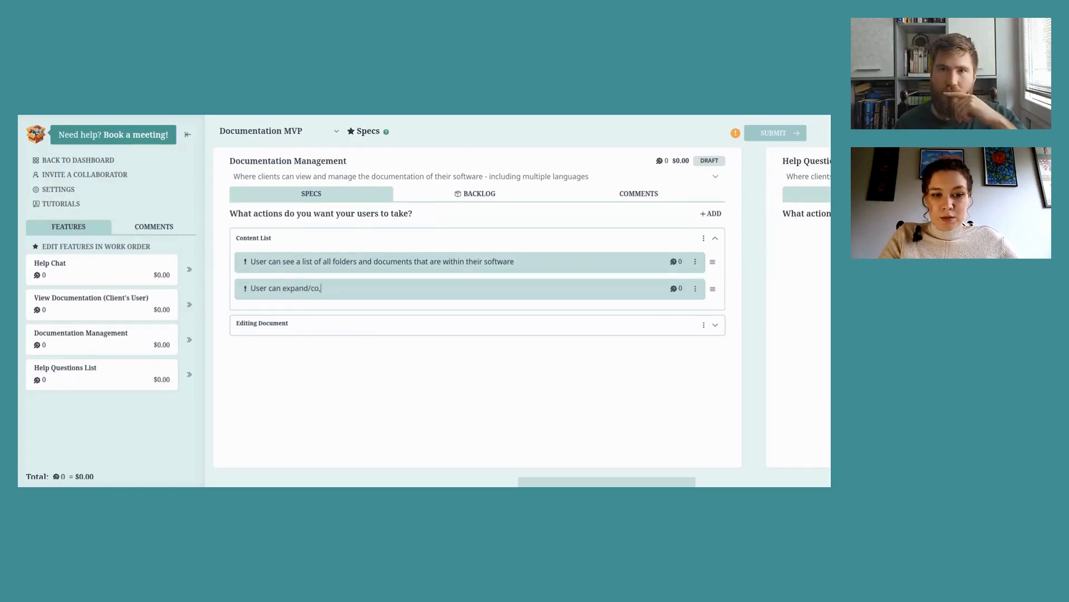
{"action": "type", "text": "lapse folder to see all the documents contained within"}
{"action": "key", "text": "Return"}
{"action": "type", "text": "\\"}
{"action": "key", "text": "BackSpace"}
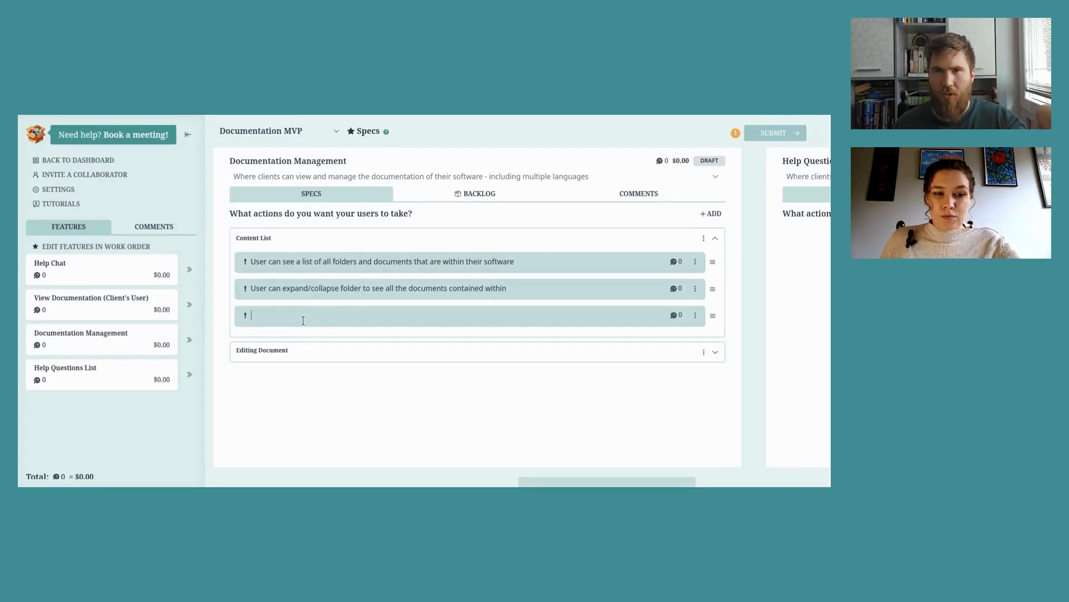
Add the spec "User can open a document to view and edit its content" to the Content List group
{"action": "type", "text": "User can "}
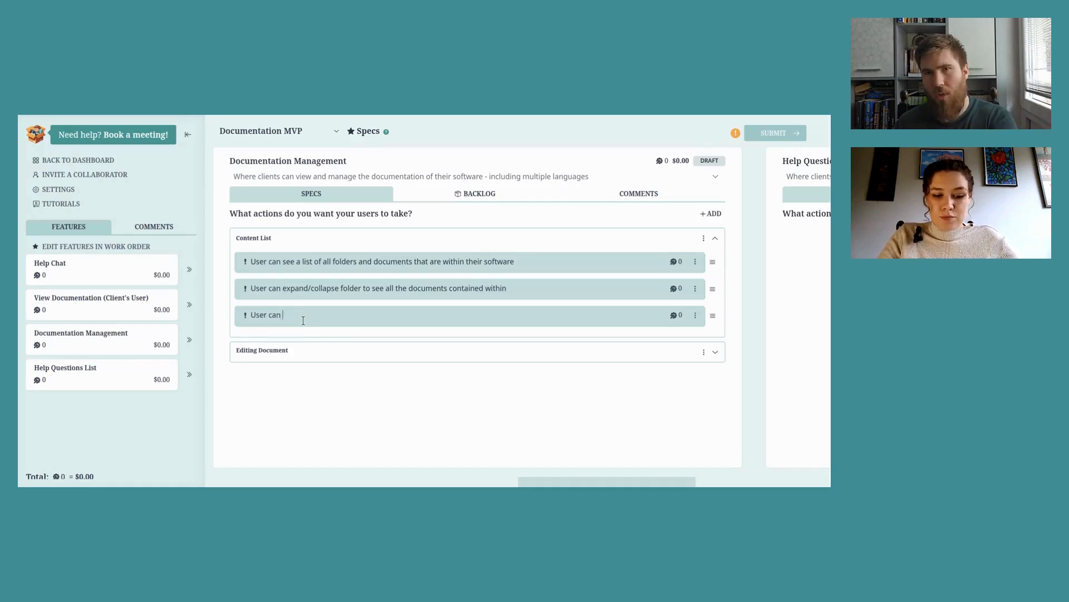
{"action": "type", "text": "navigate"}
{"action": "key", "text": "BackSpace"}
{"action": "key", "text": "BackSpace"}
{"action": "key", "text": "BackSpace"}
{"action": "key", "text": "BackSpace"}
{"action": "key", "text": "BackSpace"}
{"action": "key", "text": "BackSpace"}
{"action": "key", "text": "BackSpace"}
{"action": "key", "text": "BackSpace"}
{"action": "type", "text": "open a document"}
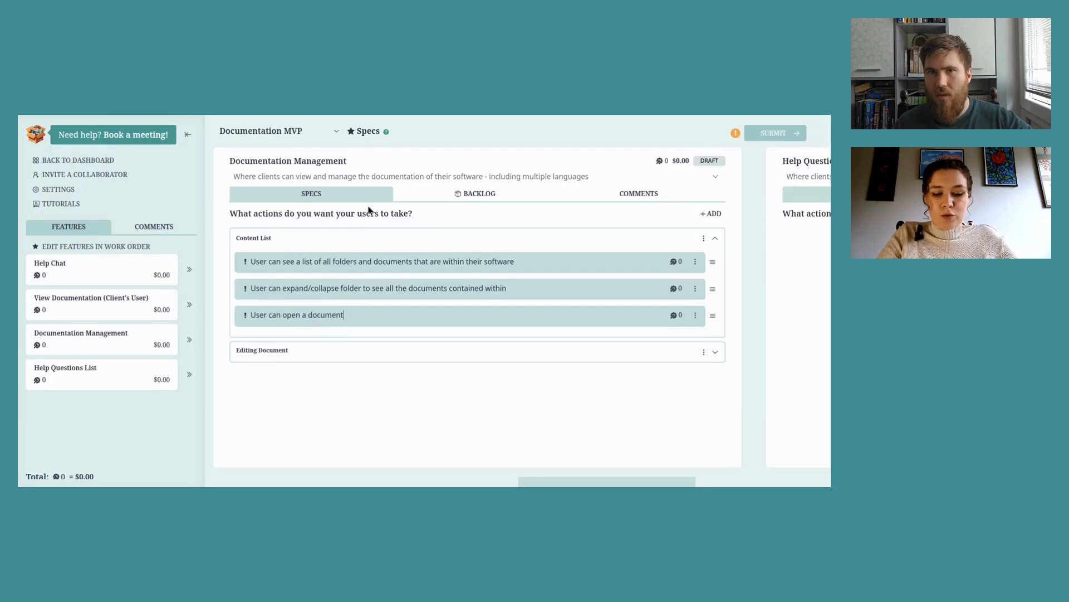
{"action": "type", "text": " to view t"}
{"action": "key", "text": "BackSpace"}
{"action": "type", "text": "and"}
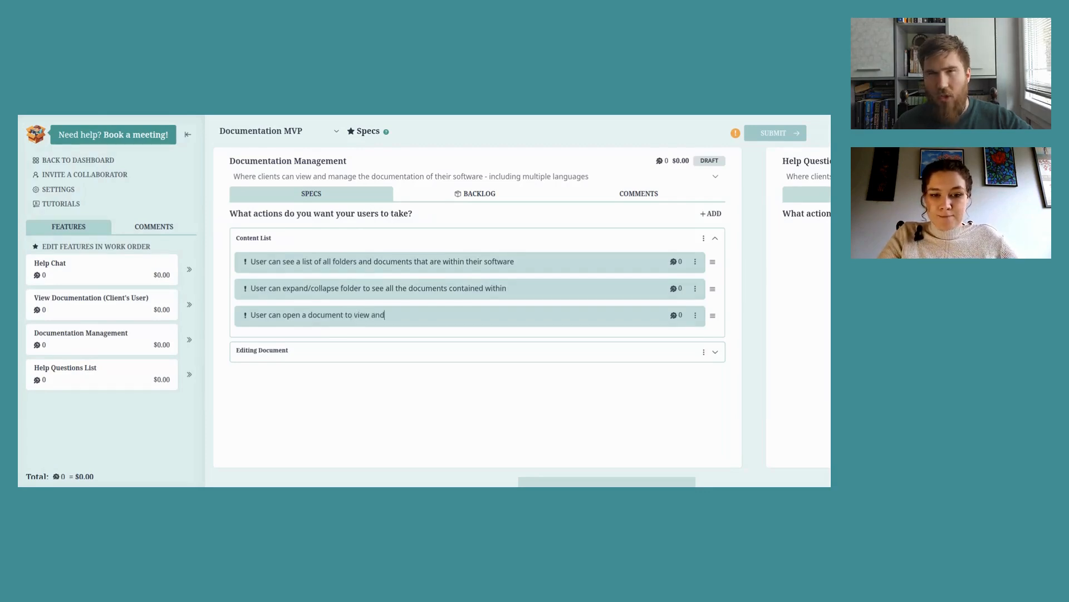
{"action": "type", "text": " edit its contne"}
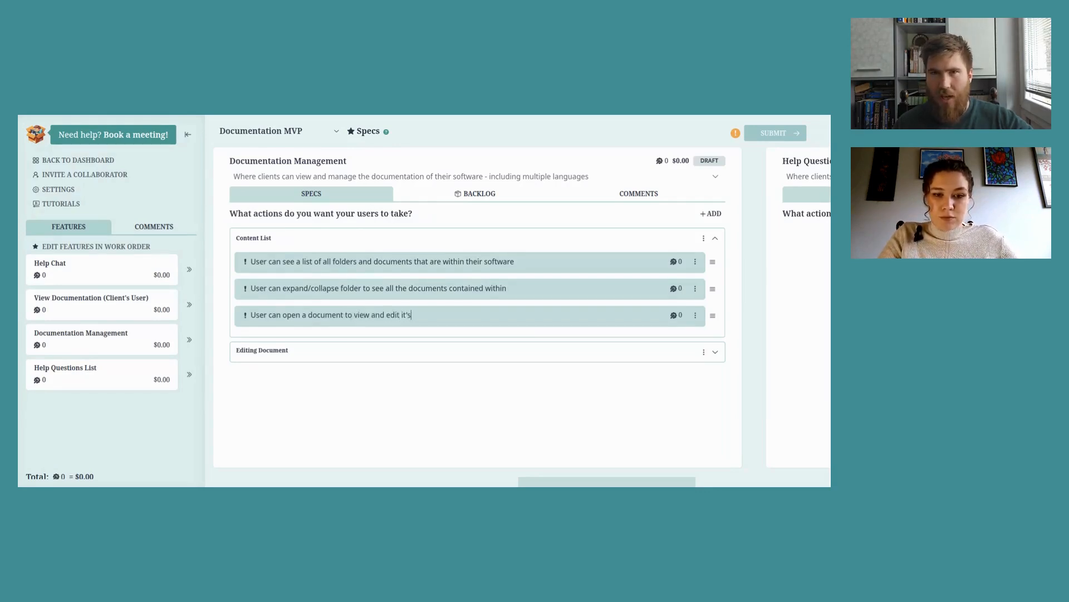
{"action": "key", "text": "BackSpace"}
{"action": "key", "text": "BackSpace"}
{"action": "type", "text": "ent"}
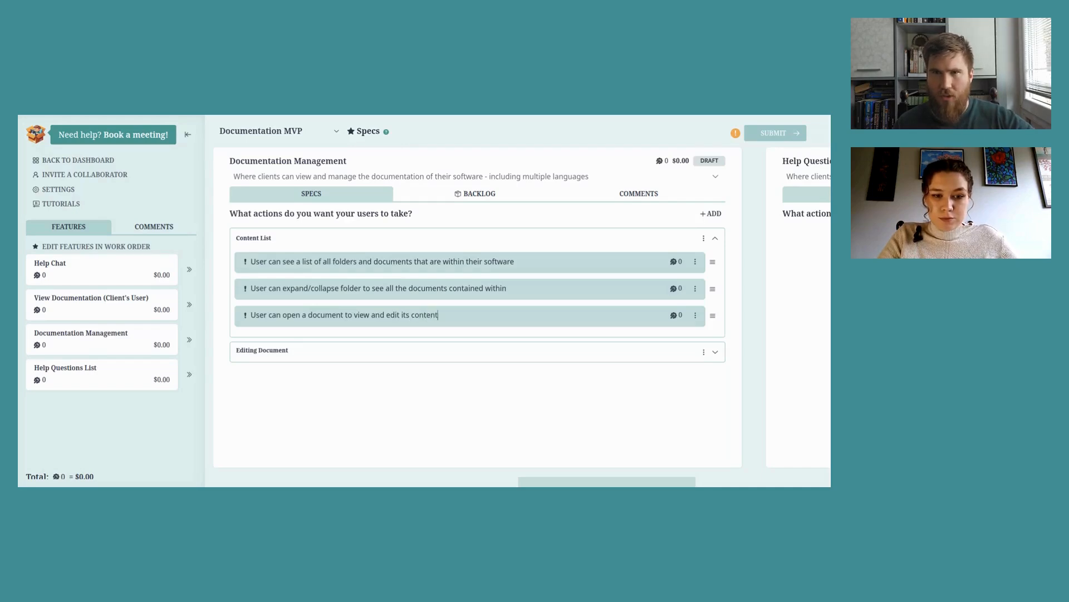
{"action": "key", "text": "Return"}
Add the specs "User can add a folder" and "User can add a document" to the Content List group
{"action": "type", "text": "User can add a folder"}
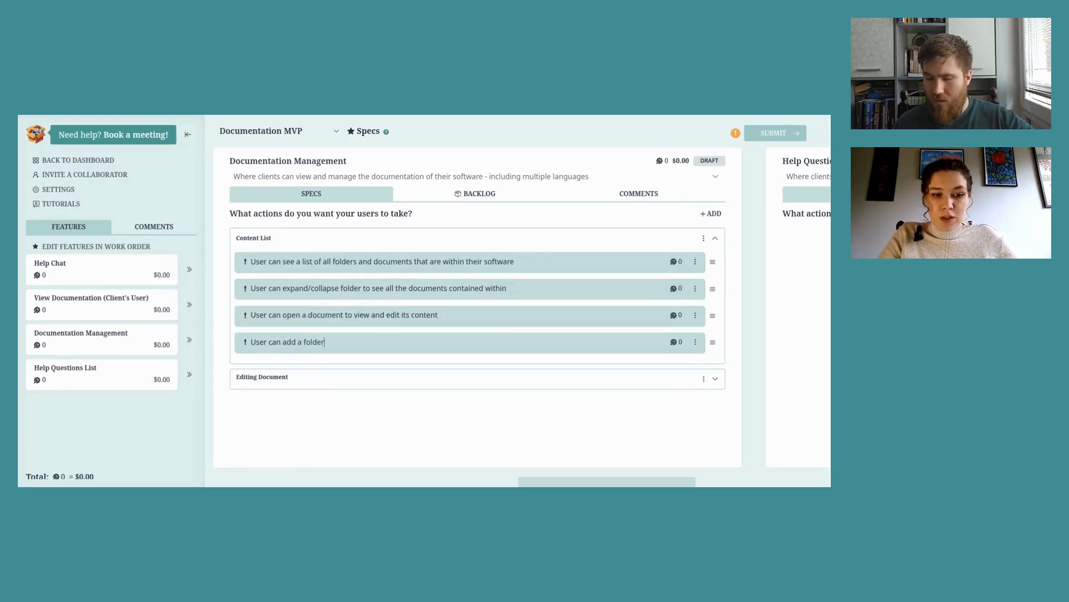
{"action": "key", "text": "Return"}
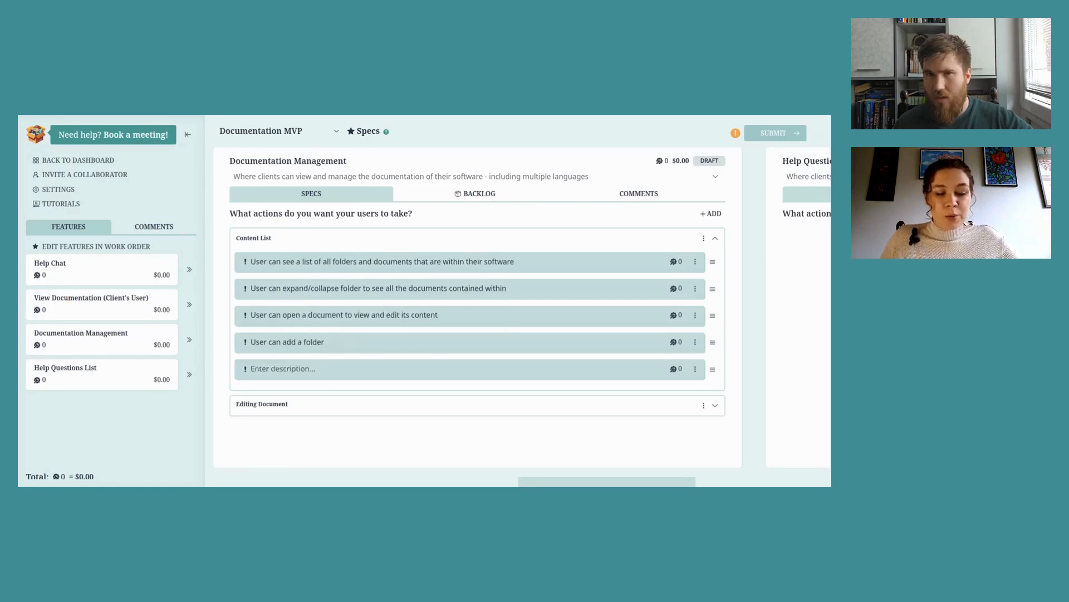
{"action": "type", "text": "User "}
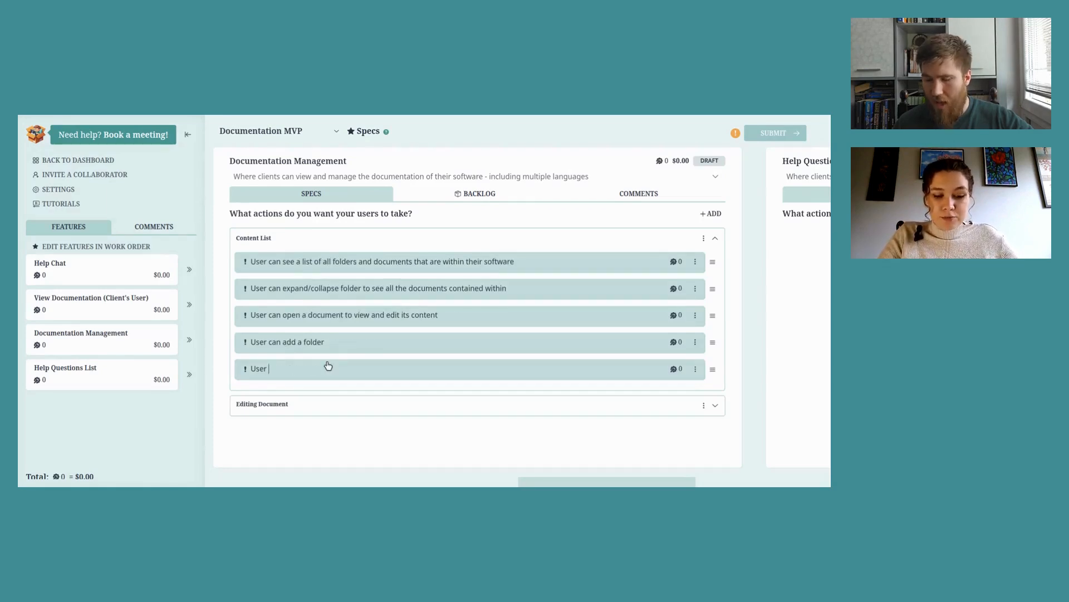
{"action": "type", "text": "can add "}
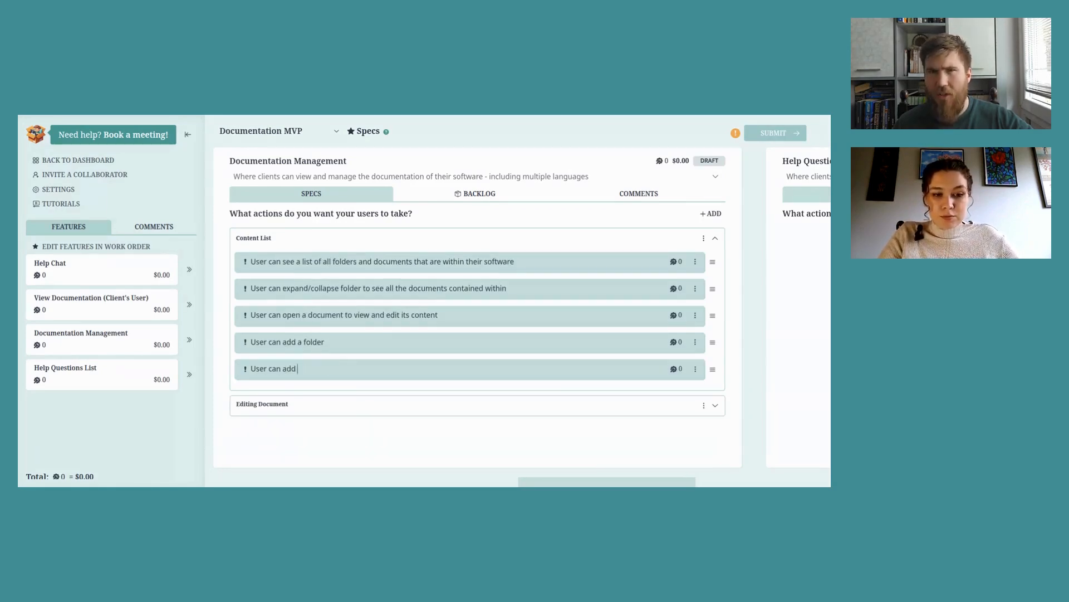
{"action": "type", "text": "a document"}
{"action": "key", "text": "Return"}
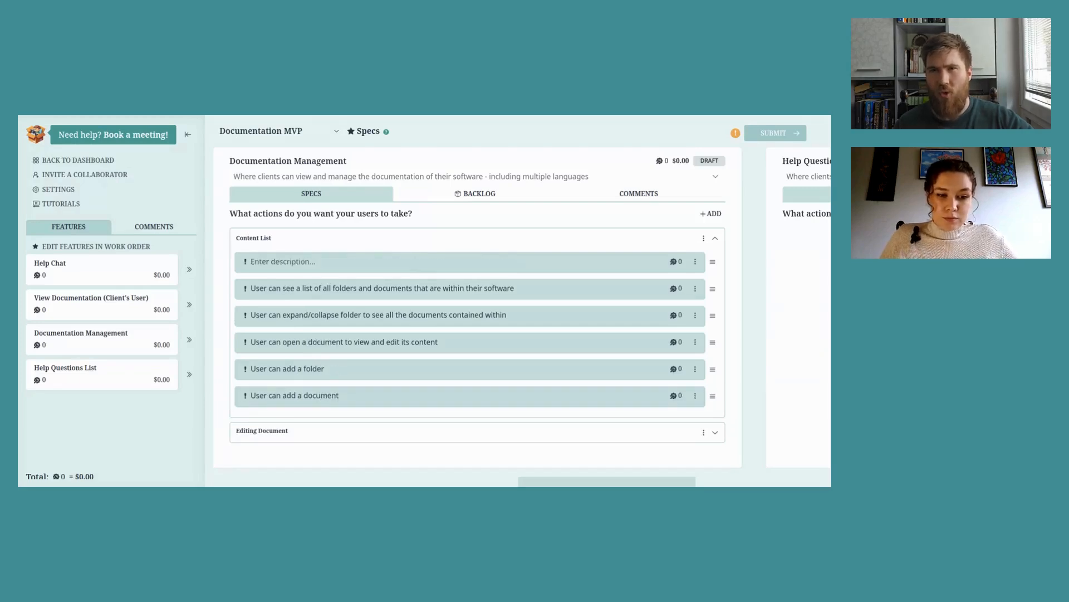
Add the specs "User can delete a folder" and "User can delete a document" to the Content List group
{"action": "type", "text": "User can"}
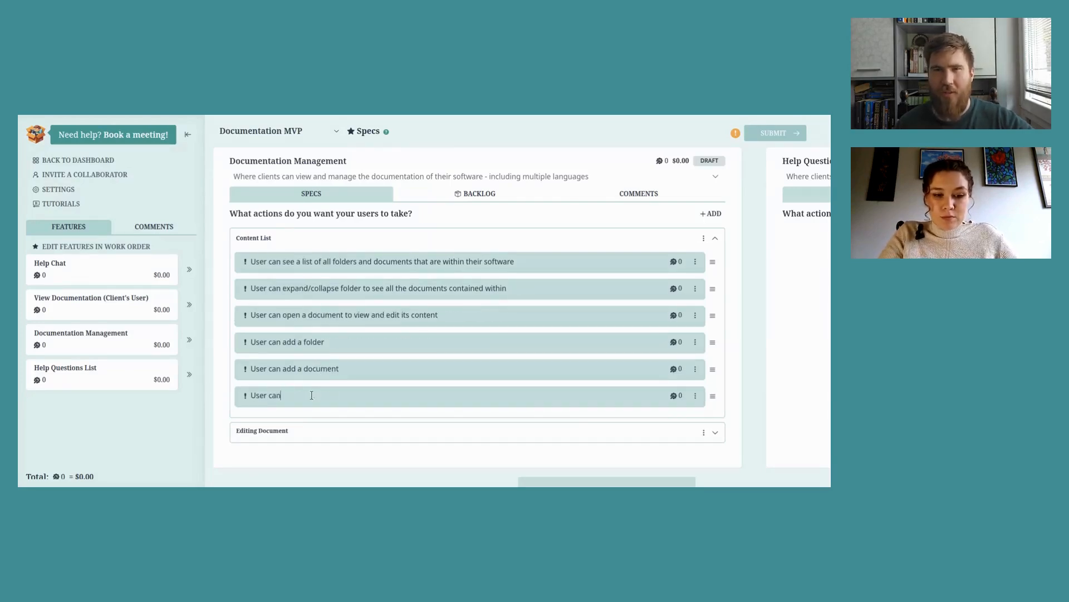
{"action": "type", "text": " delete a folder"}
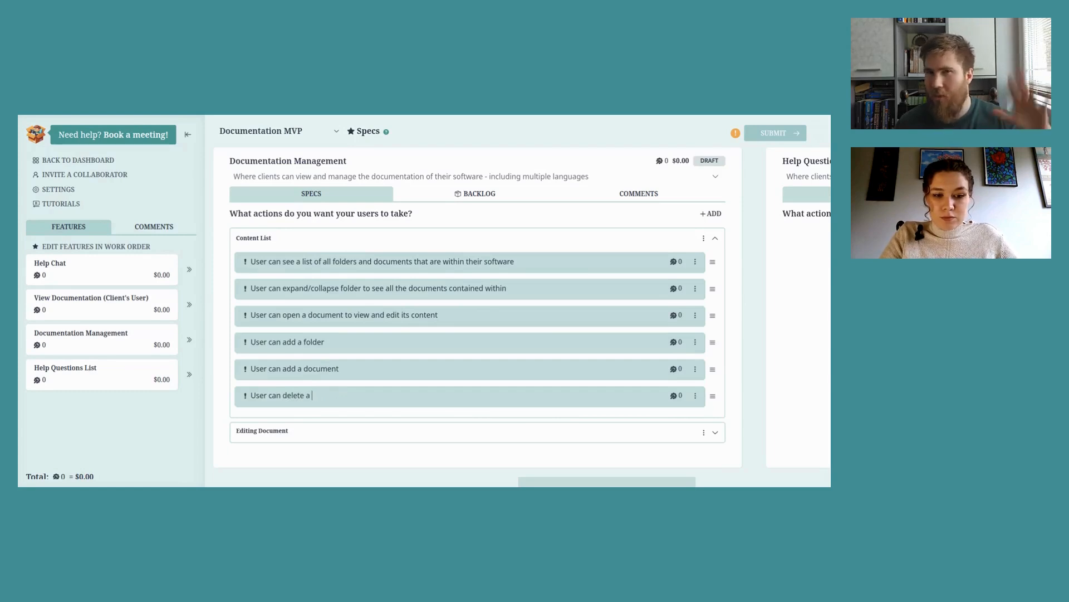
{"action": "key", "text": "Return"}
{"action": "type", "text": "User can delete a do"}
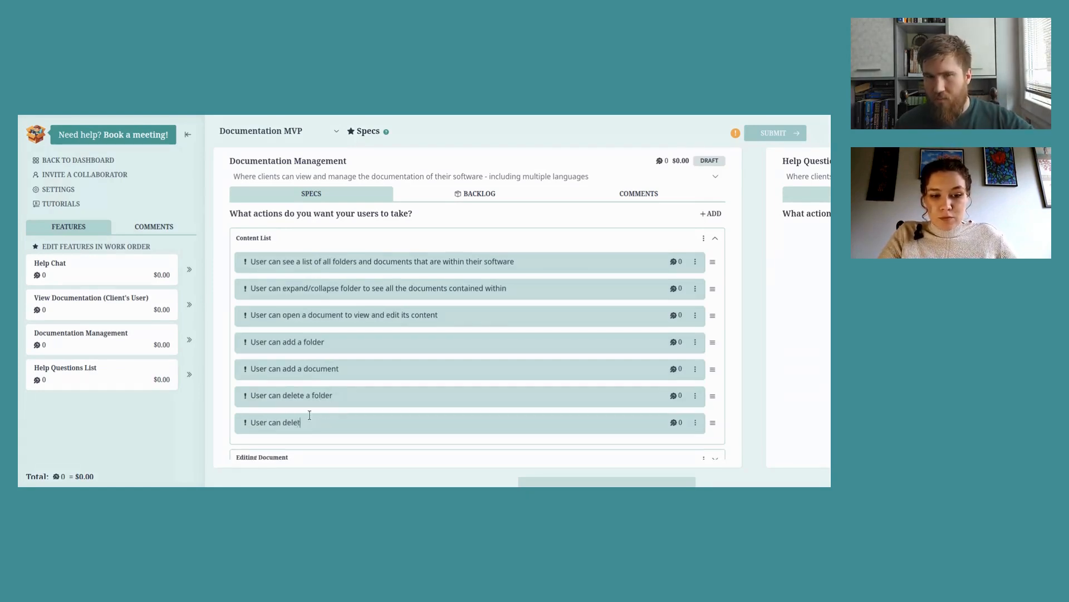
{"action": "type", "text": "ent"}
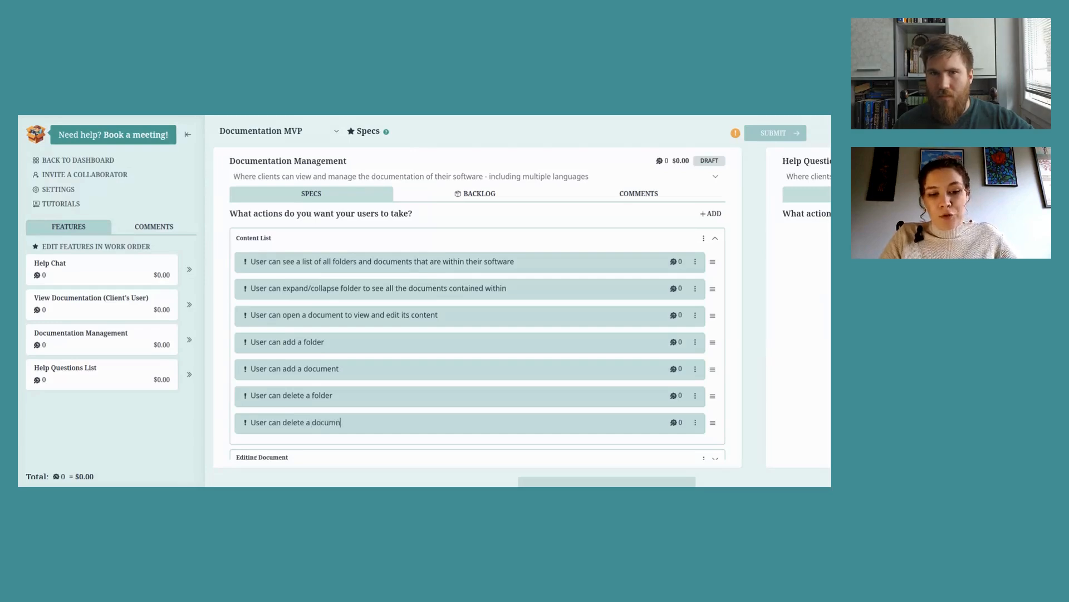
Append the note (triggers "are you sure" dialoge) to the spec "User can delete a document"
{"action": "scroll", "coordinate": [358, 337], "scroll_direction": "down", "scroll_amount": 2}
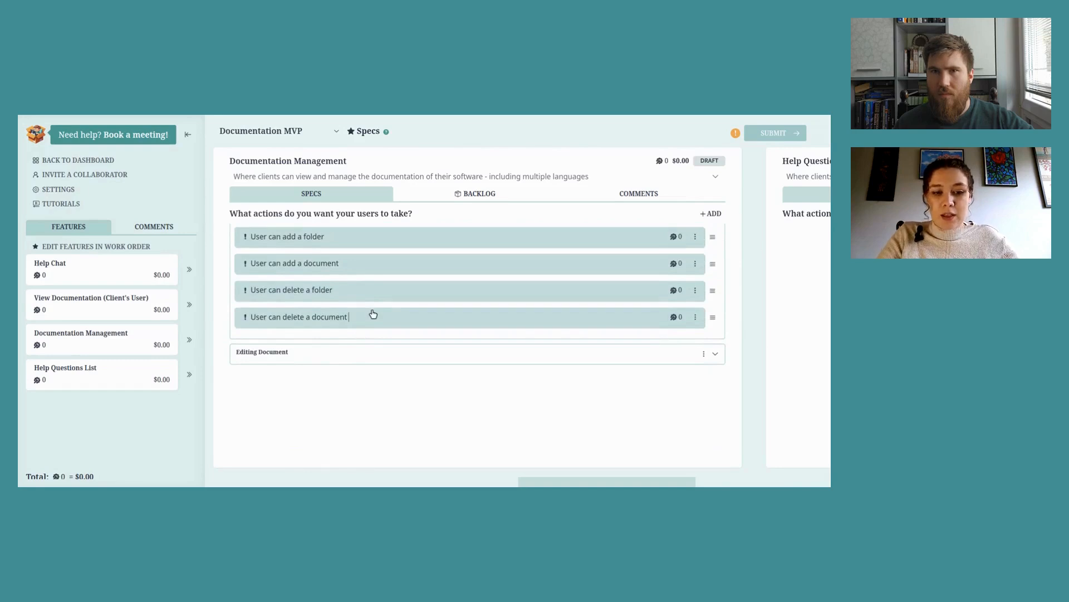
{"action": "type", "text": "(trigger"}
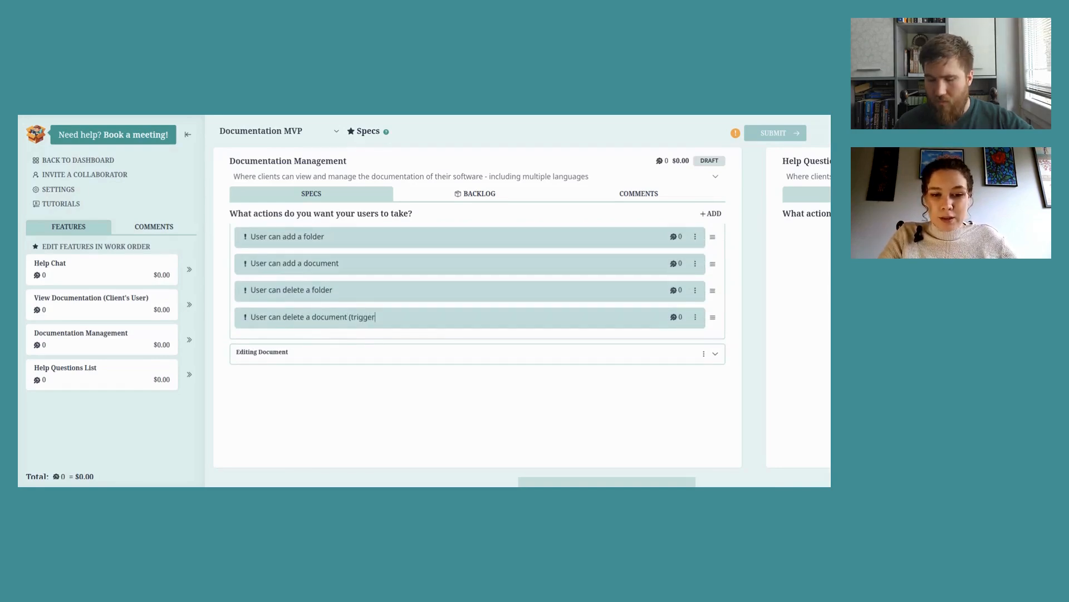
{"action": "type", "text": "s \"are "}
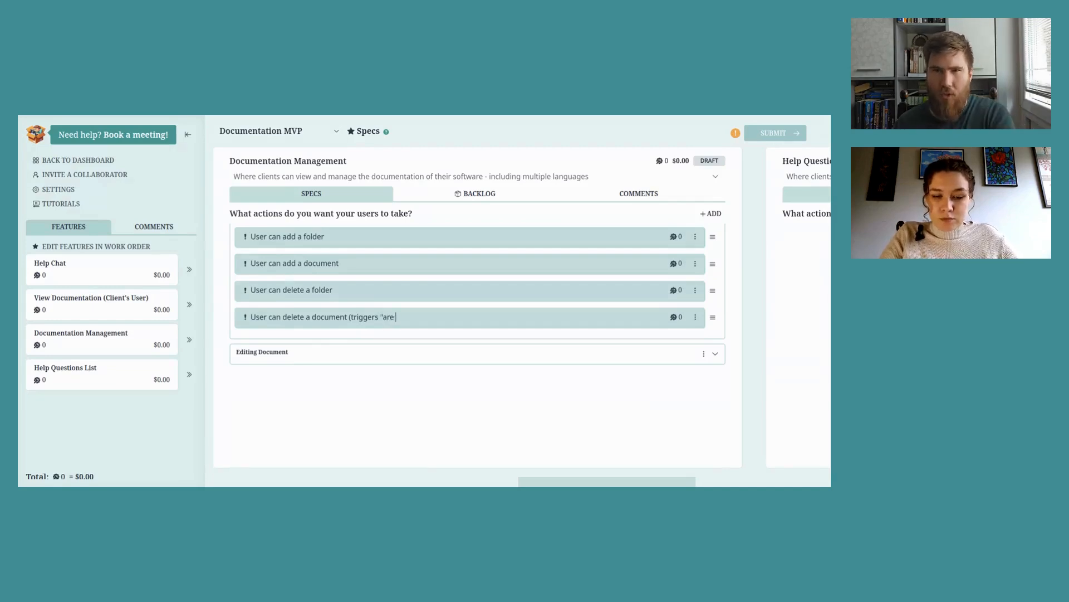
{"action": "type", "text": "you sure\" dialoge"}
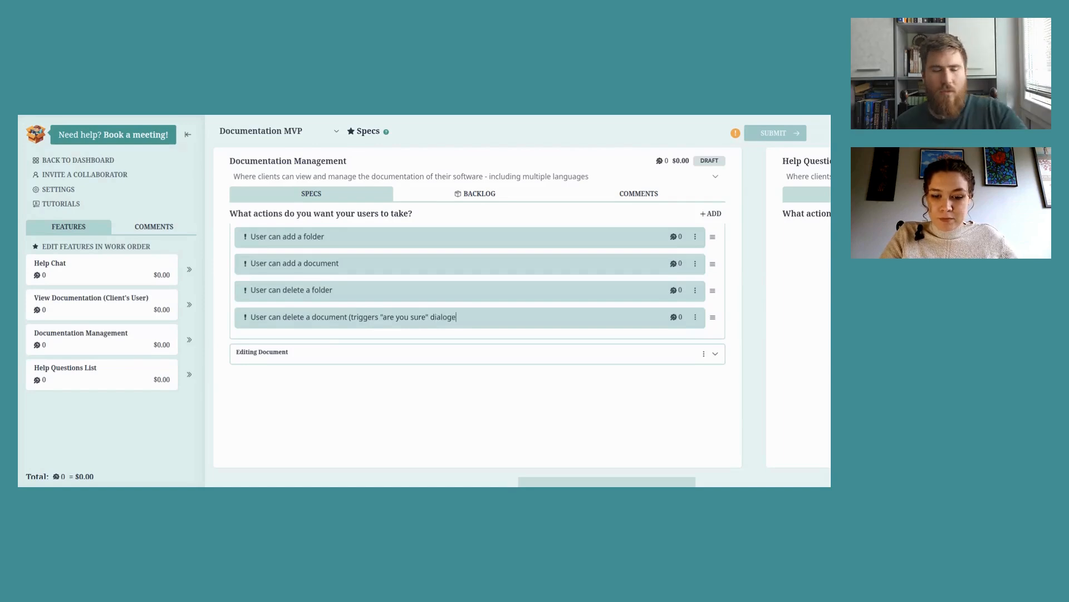
Copy the "are you sure" note from the delete-document spec to the end of the spec "User can delete a folder"
{"action": "left_click_drag", "start_coordinate": [467, 316], "coordinate": [351, 320]}
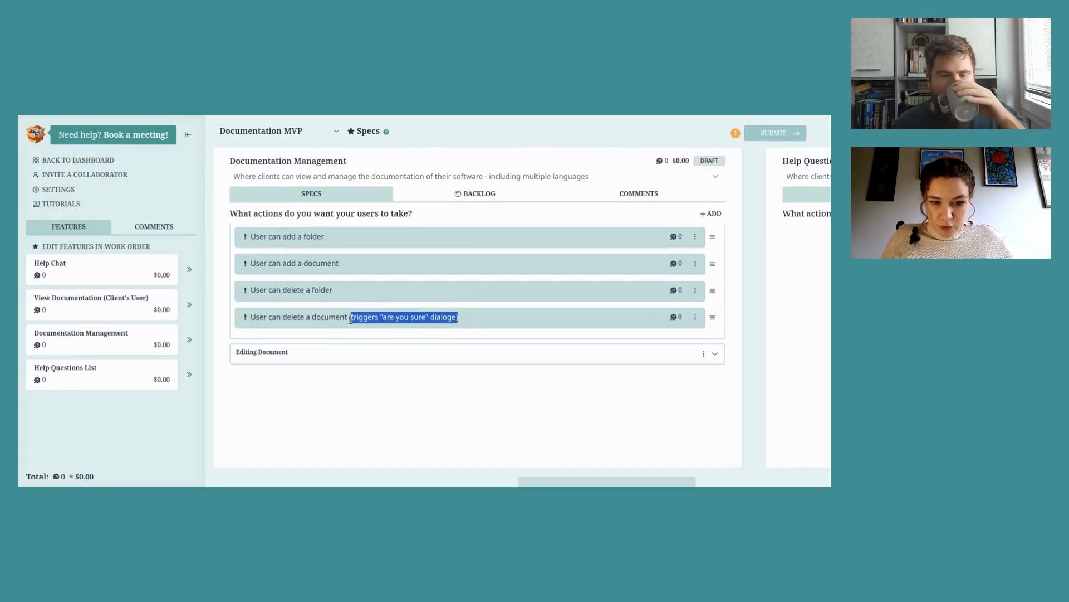
{"action": "left_click", "coordinate": [397, 291]}
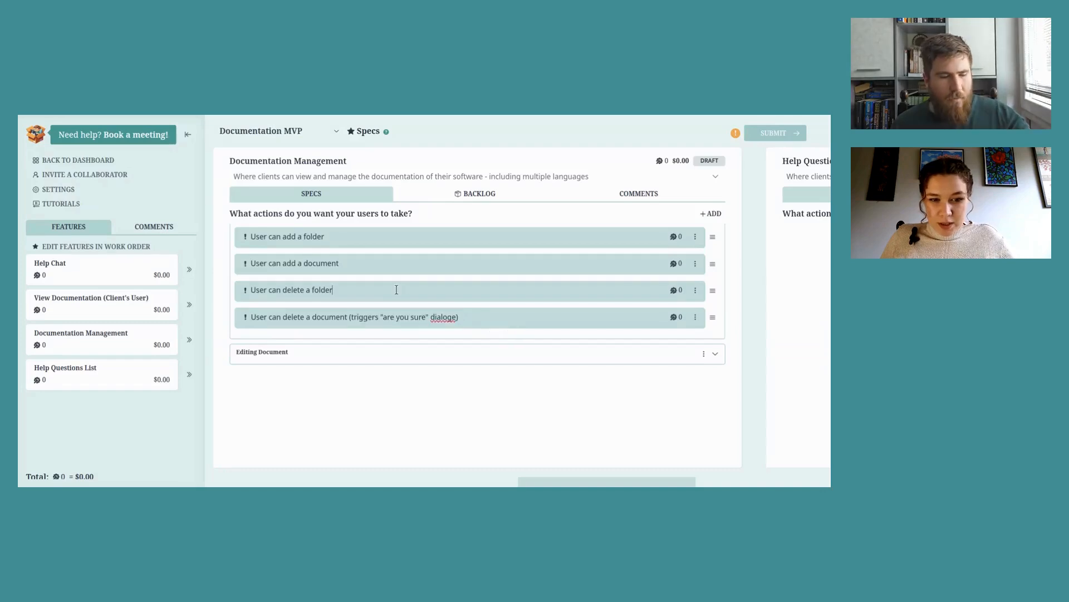
{"action": "type", "text": "(triggers \"are you sure\" dialoge)"}
{"action": "left_click", "coordinate": [335, 291]}
Correct the spelling to "dialogue" in both delete specs and add " - will delete all documents within" to the folder spec's note
{"action": "double_click", "coordinate": [433, 290]}
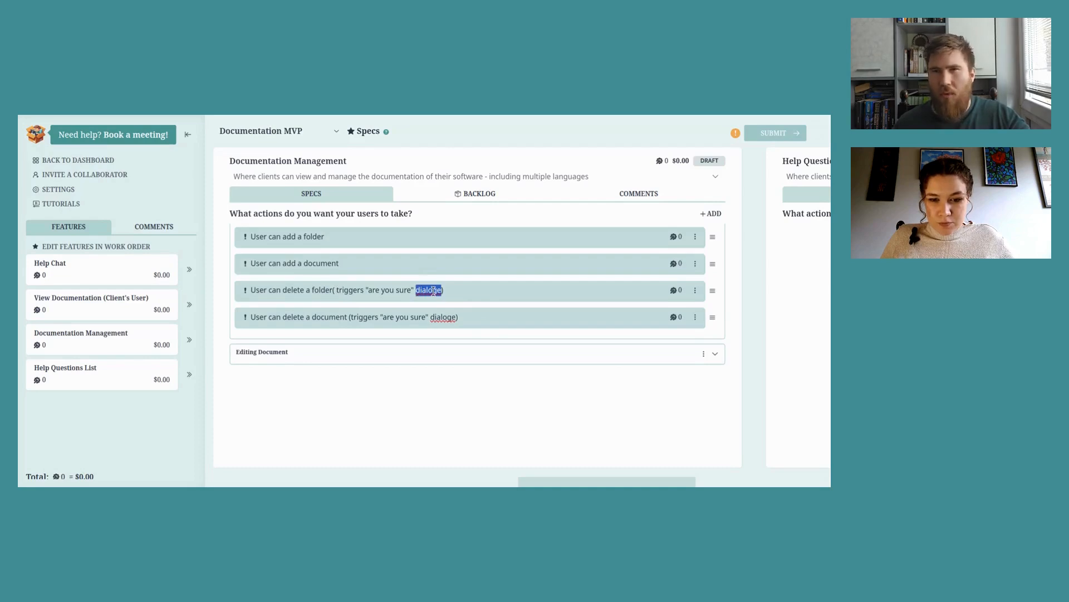
{"action": "type", "text": "dialogue"}
{"action": "type", "text": " - will del"}
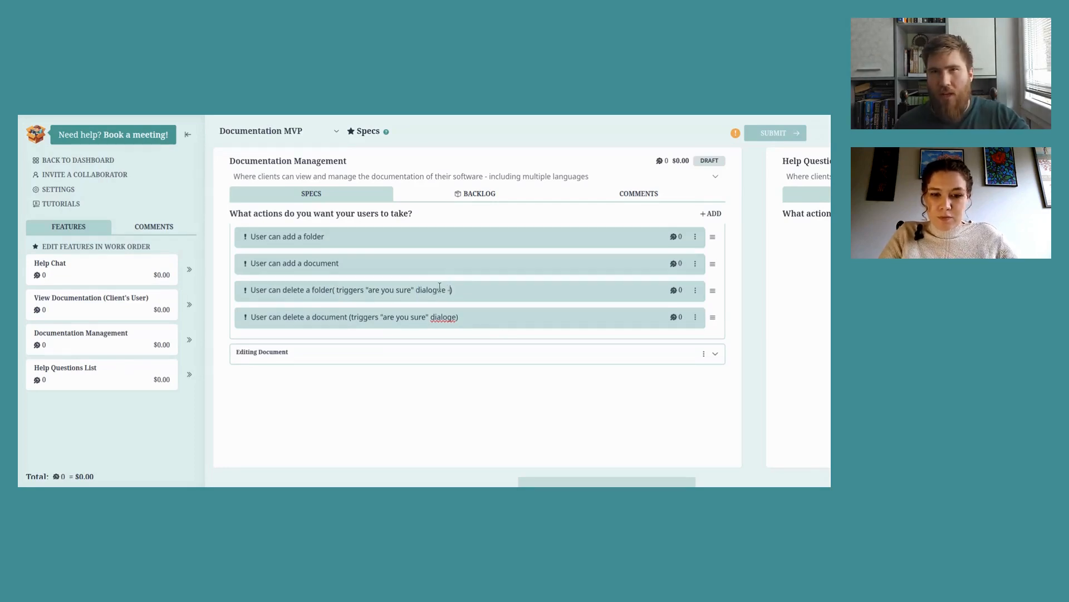
{"action": "type", "text": "ete all documents wi"}
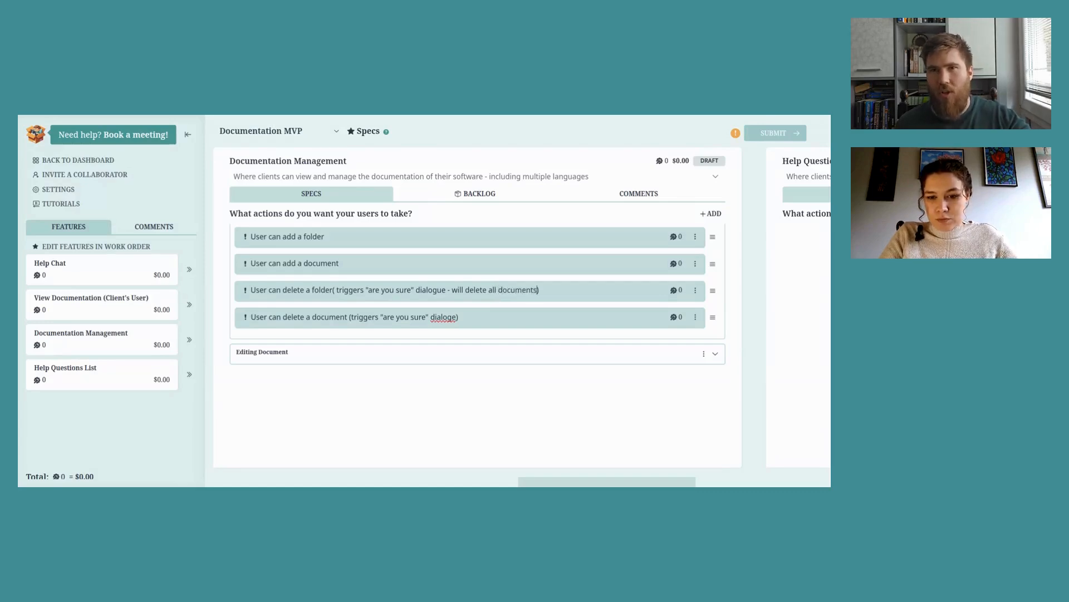
{"action": "type", "text": "thin"}
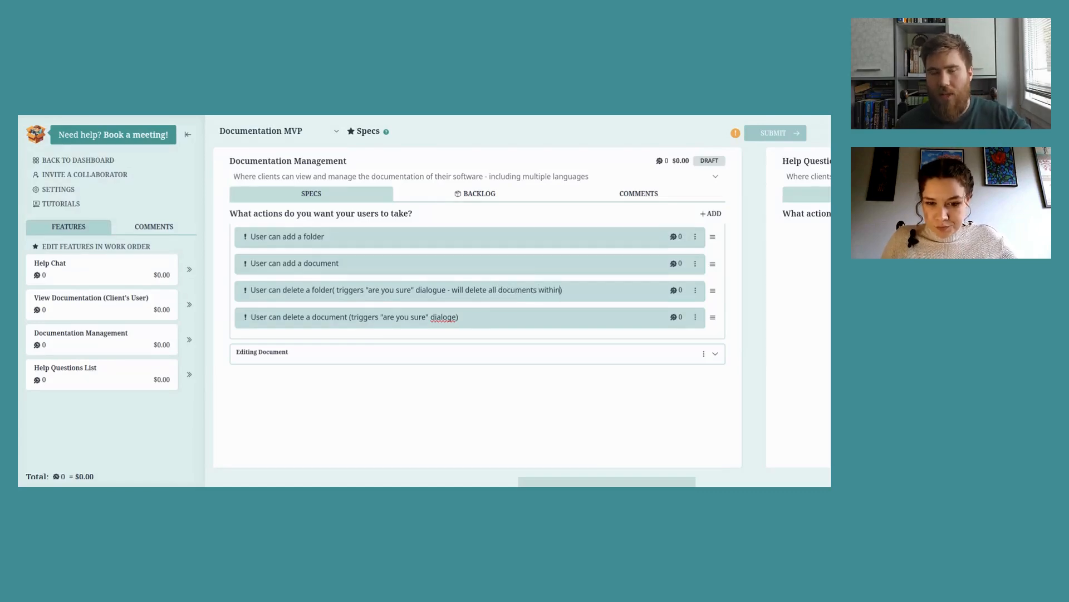
{"action": "left_click", "coordinate": [453, 317]}
{"action": "type", "text": "u"}
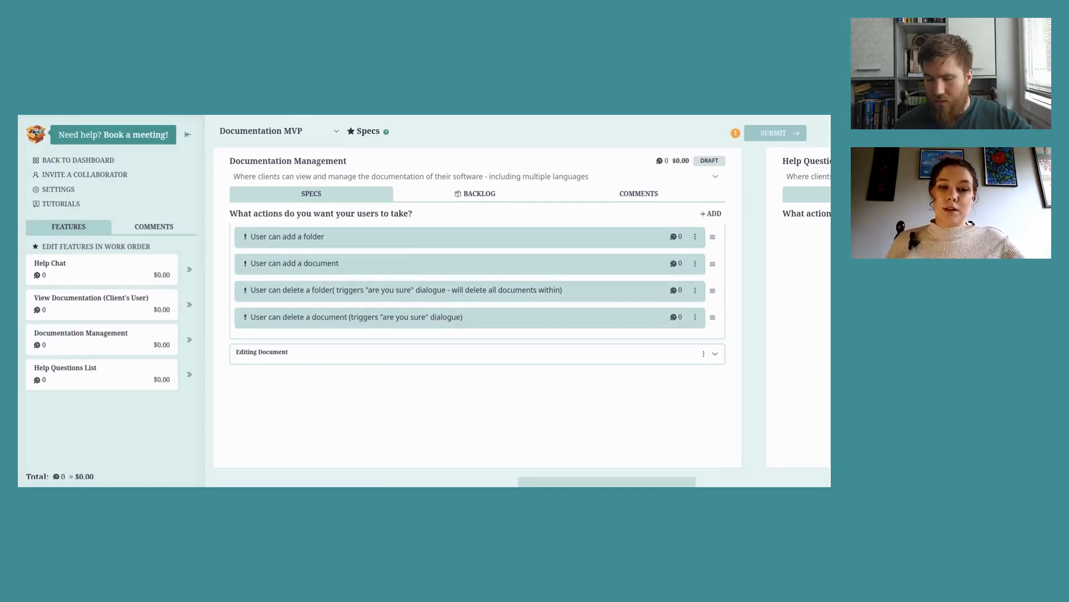
Collapse the Content List group and add a new spec group named "Navigation"
{"action": "scroll", "coordinate": [579, 240], "scroll_direction": "up", "scroll_amount": 3}
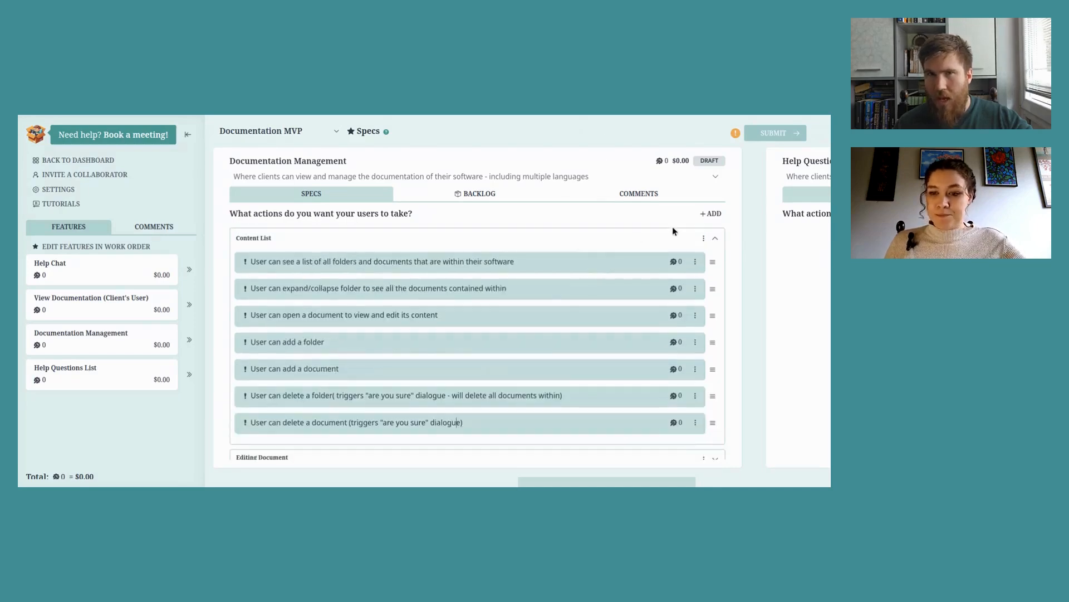
{"action": "left_click", "coordinate": [715, 238]}
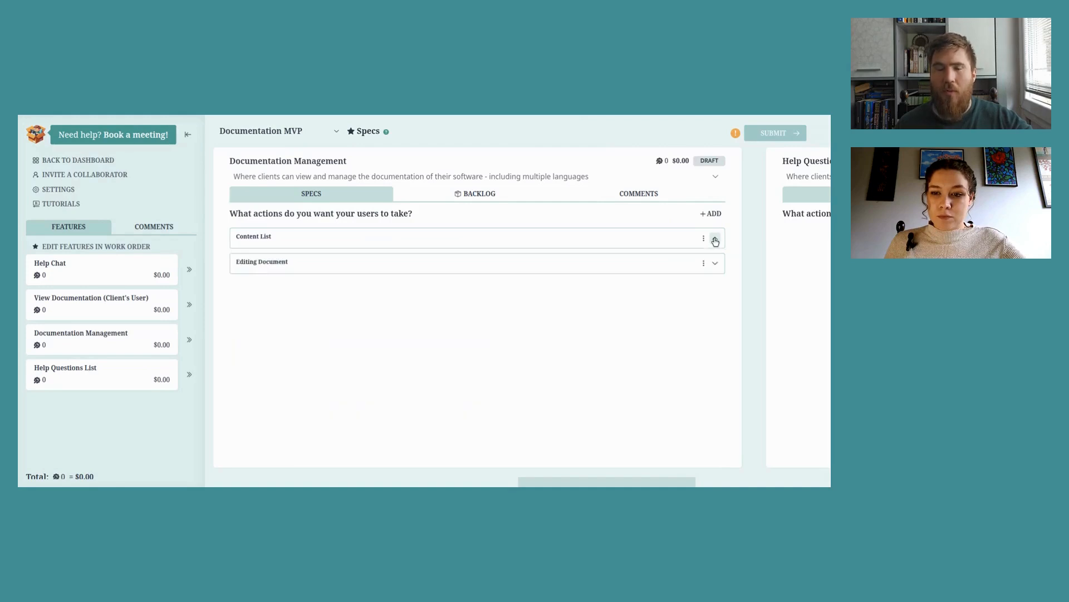
{"action": "left_click", "coordinate": [713, 215]}
{"action": "left_click", "coordinate": [645, 252]}
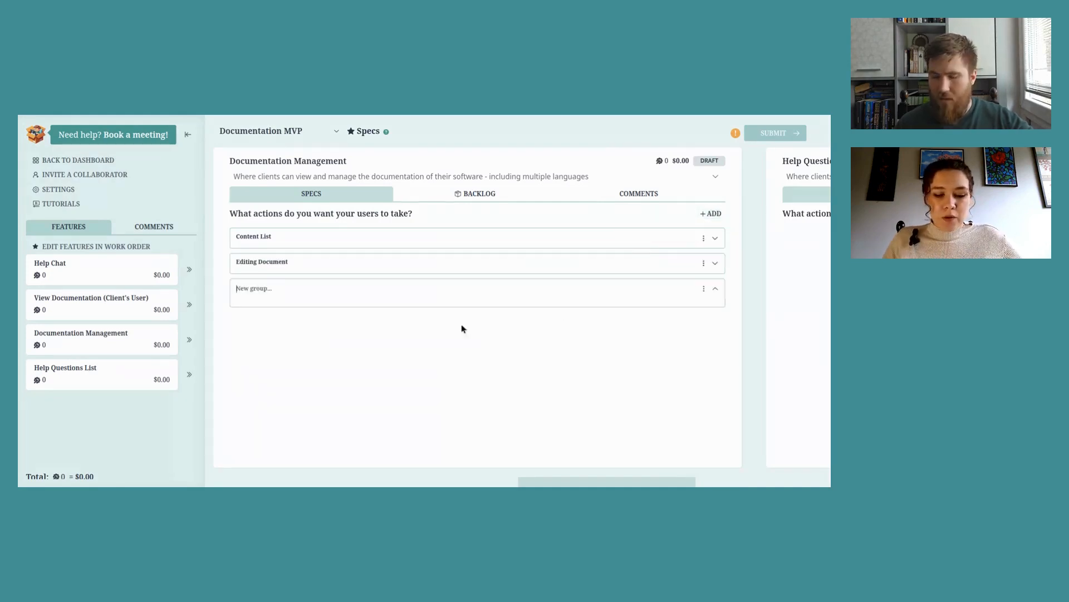
{"action": "type", "text": "Navigati"}
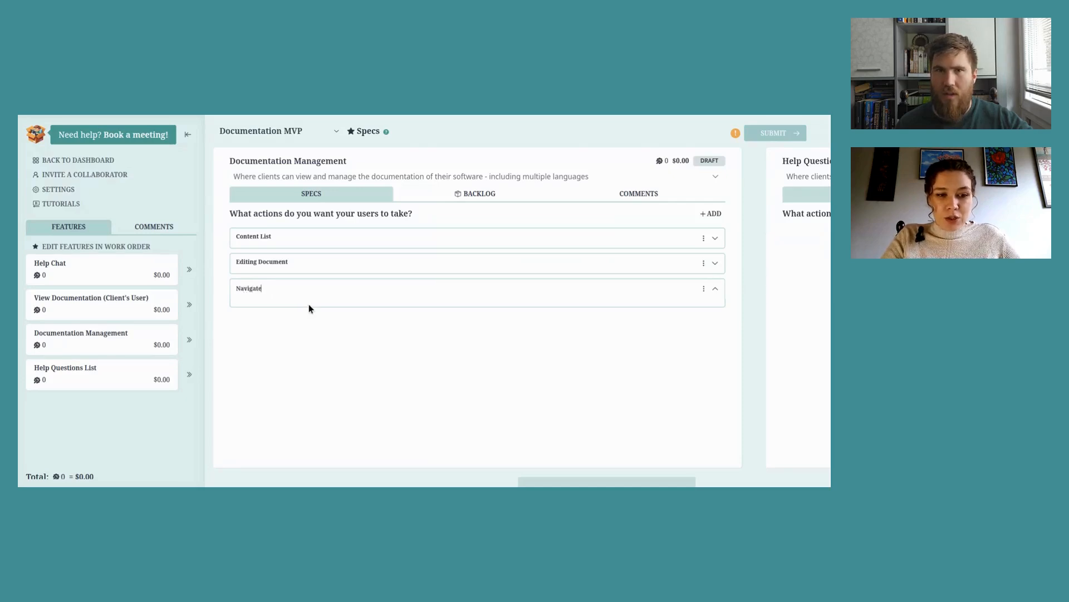
{"action": "type", "text": "on"}
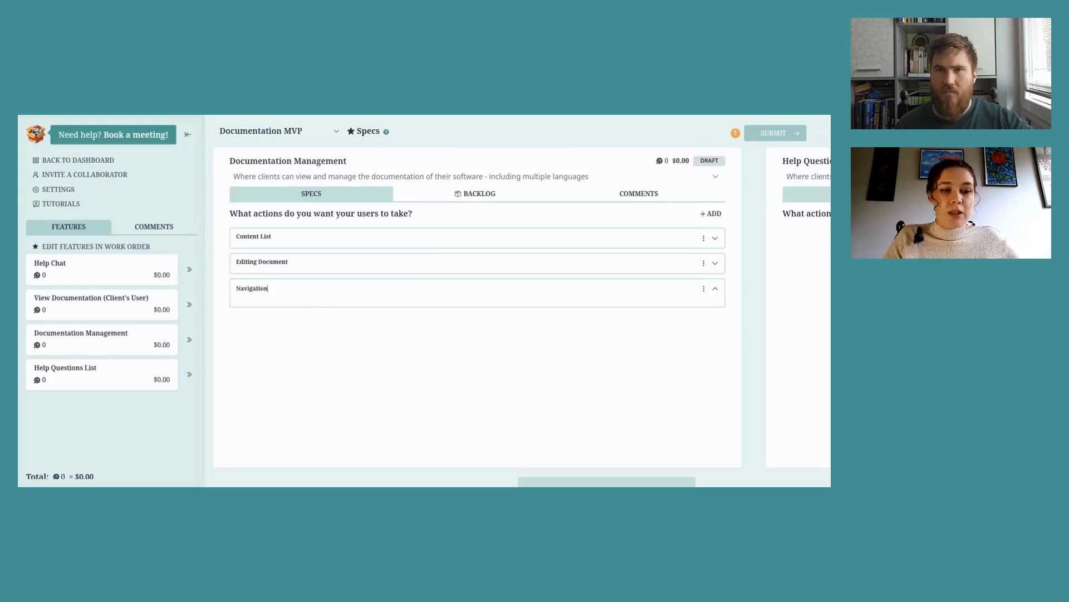
{"action": "key", "text": "Return"}
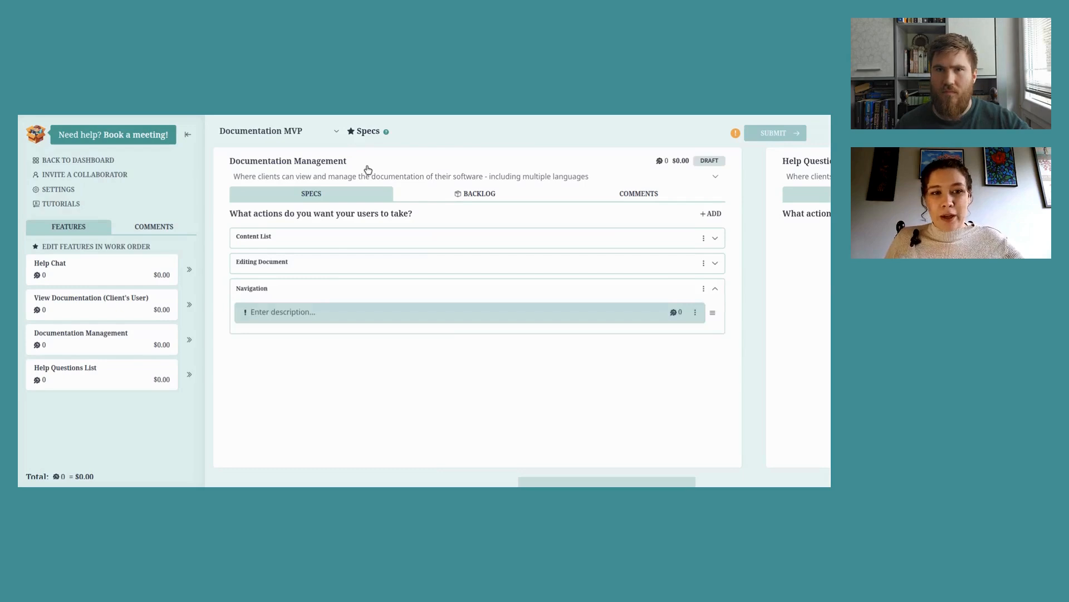
Add the spec "User can navigate to Help Question List" to the Navigation group
{"action": "type", "text": "User can navigat"}
{"action": "key", "text": "BackSpace"}
{"action": "key", "text": "BackSpace"}
{"action": "key", "text": "BackSpace"}
{"action": "key", "text": "BackSpace"}
{"action": "type", "text": "iga"}
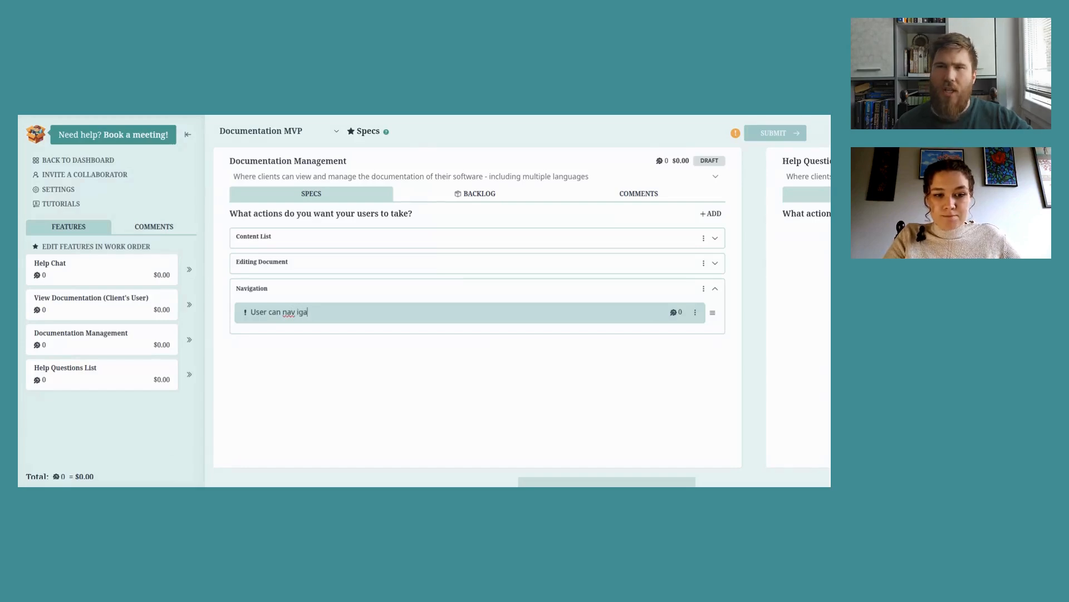
{"action": "key", "text": "BackSpace"}
{"action": "key", "text": "BackSpace"}
{"action": "key", "text": "BackSpace"}
{"action": "key", "text": "BackSpace"}
{"action": "type", "text": "igate to Help QUes"}
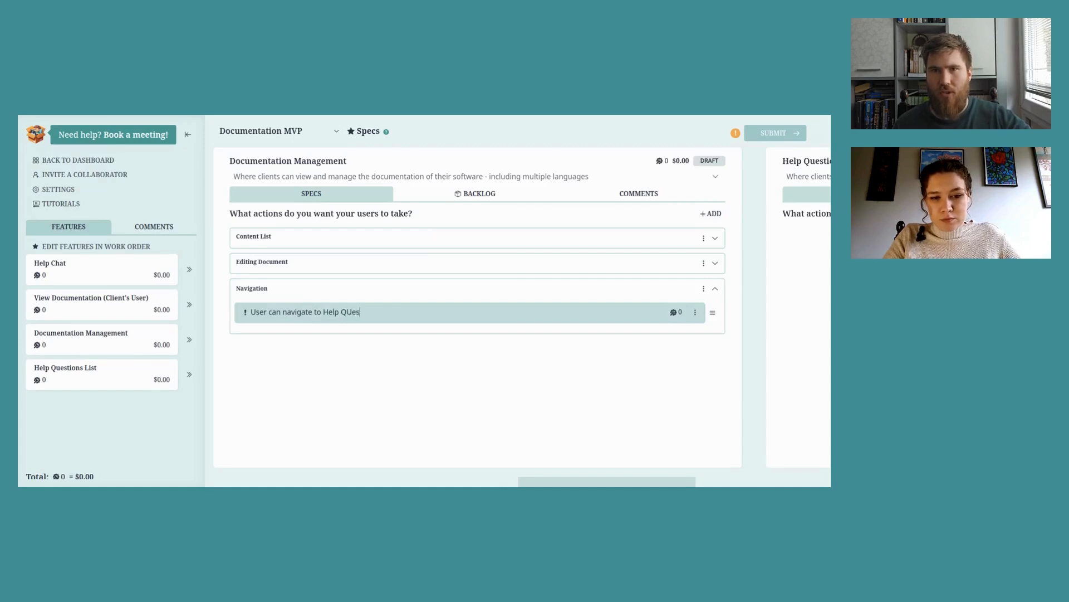
{"action": "type", "text": "tion List"}
{"action": "double_click", "coordinate": [357, 311]}
{"action": "left_click", "coordinate": [426, 144]}
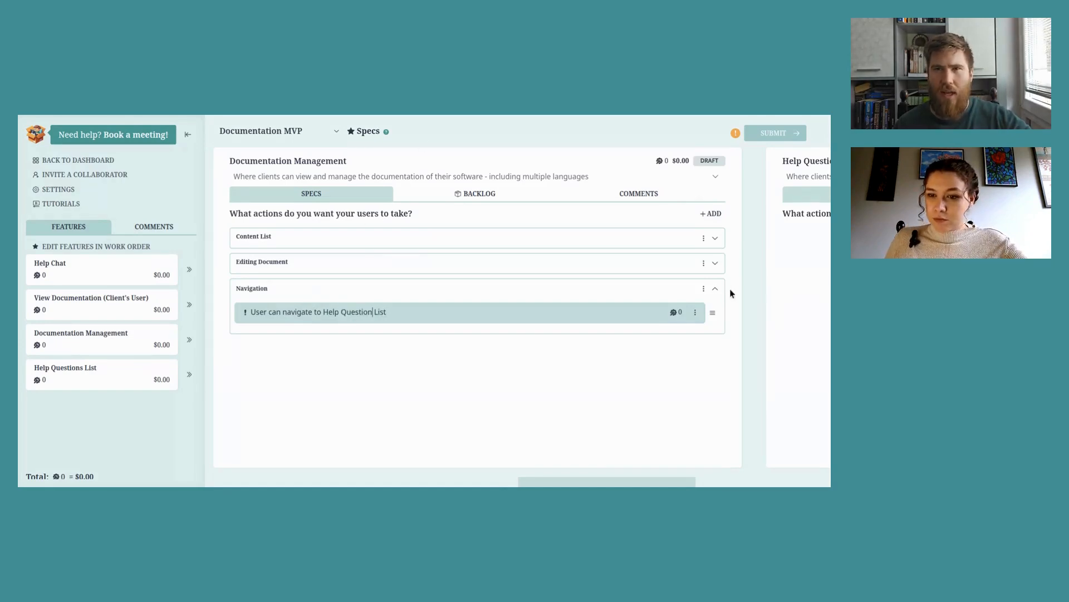
Collapse the Navigation group and add a new spec group named "Managing Language"
{"action": "left_click", "coordinate": [715, 288]}
{"action": "left_click", "coordinate": [712, 213]}
{"action": "left_click", "coordinate": [696, 252]}
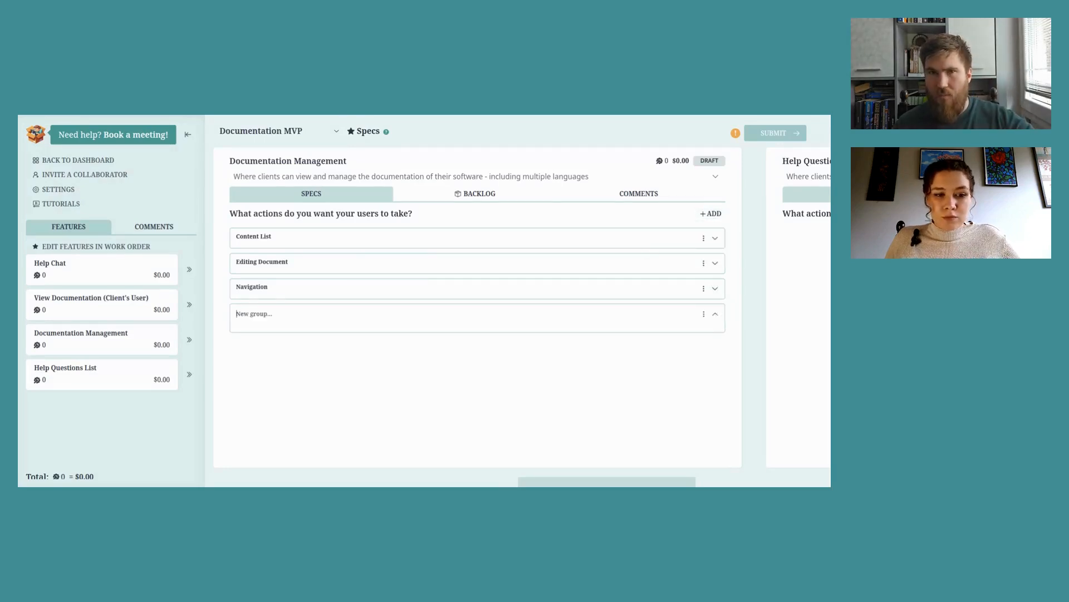
{"action": "type", "text": "Managing"}
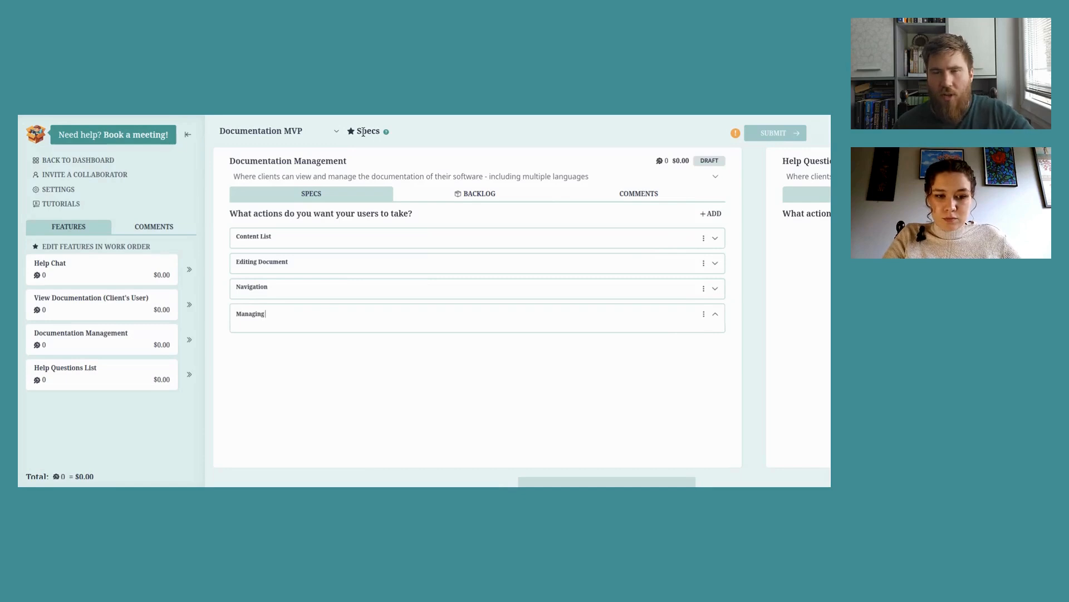
{"action": "type", "text": " Language"}
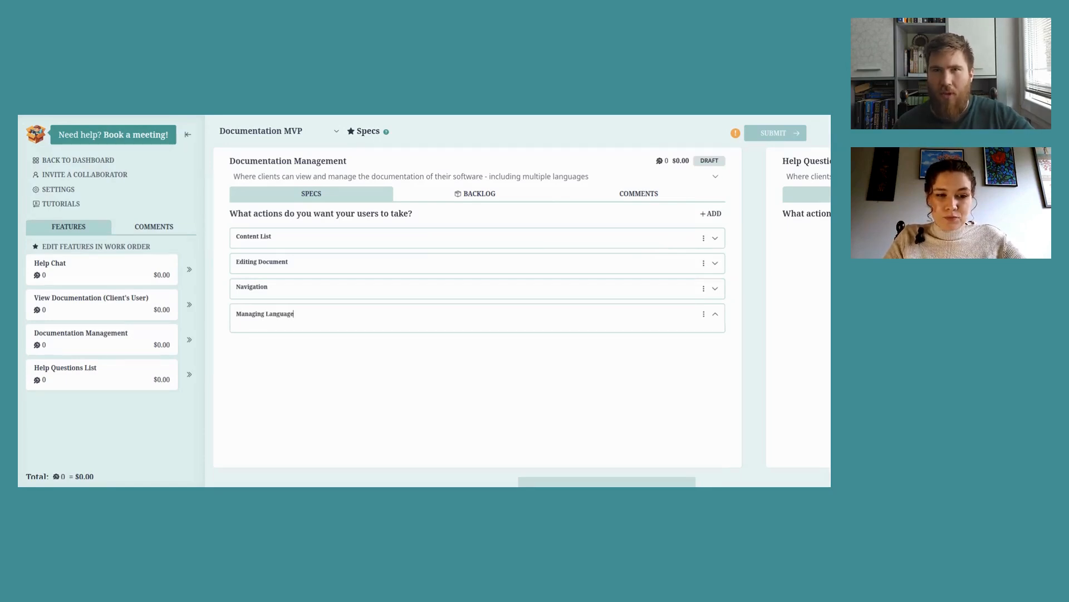
{"action": "key", "text": "Return"}
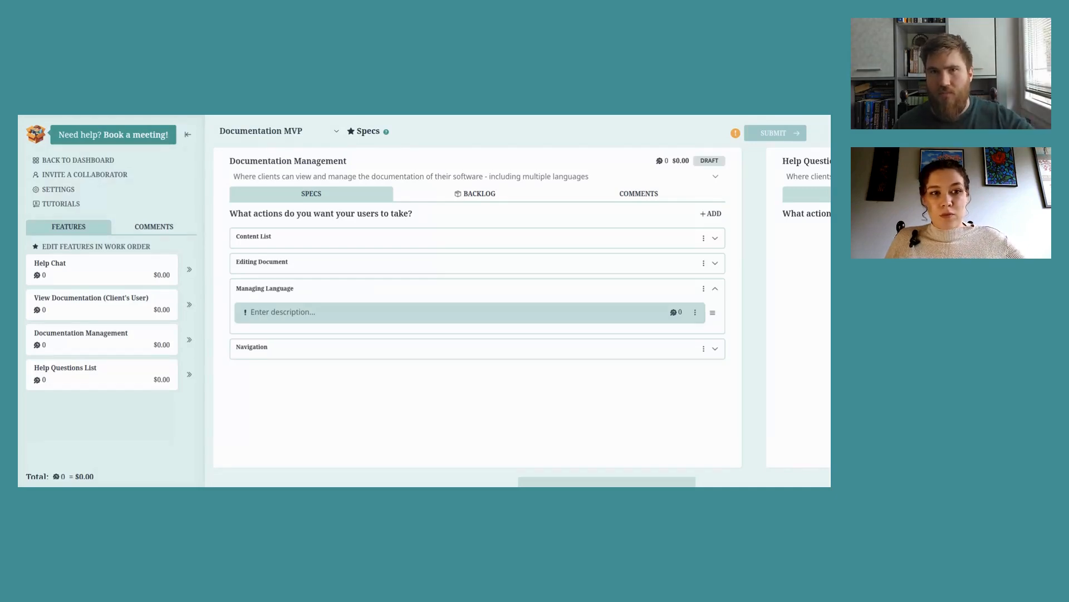
Add the spec "User can see a list of languages in documentation" to the Managing Language group
{"action": "type", "text": "User c"}
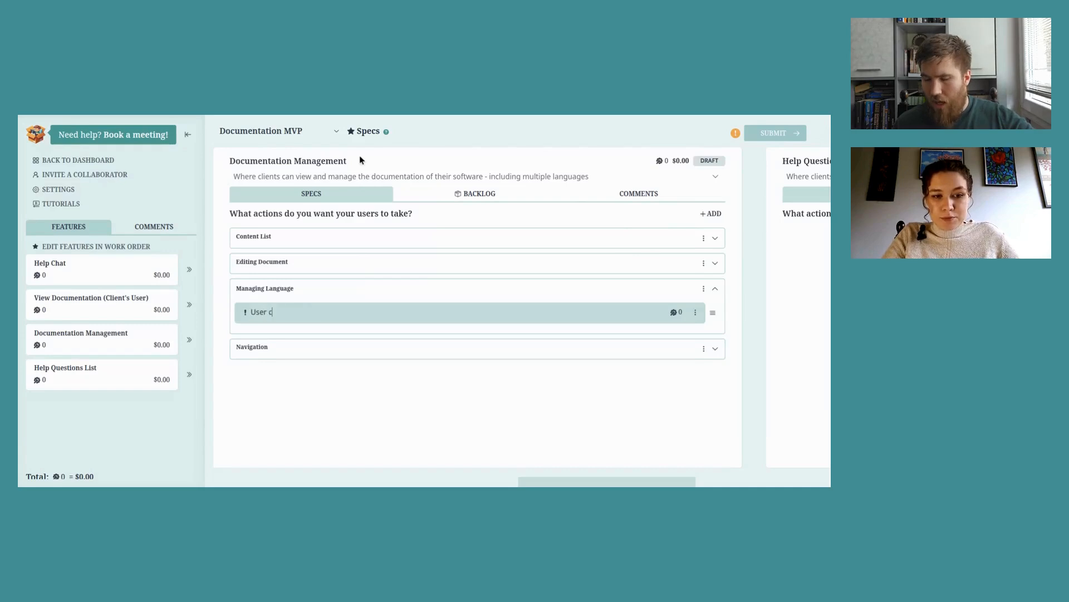
{"action": "type", "text": "an see a list of "}
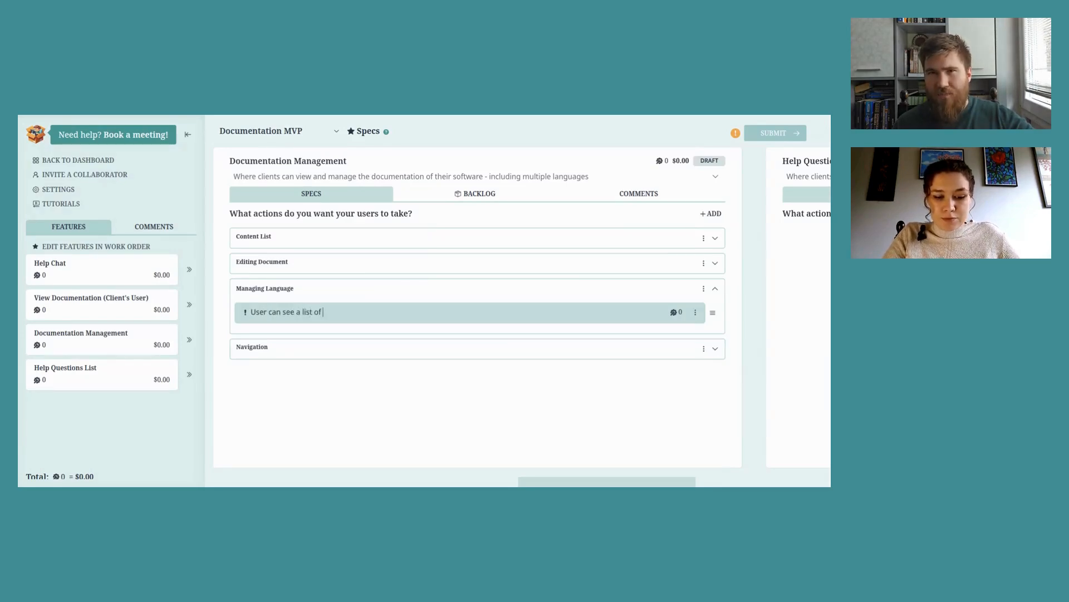
{"action": "type", "text": "languages i"}
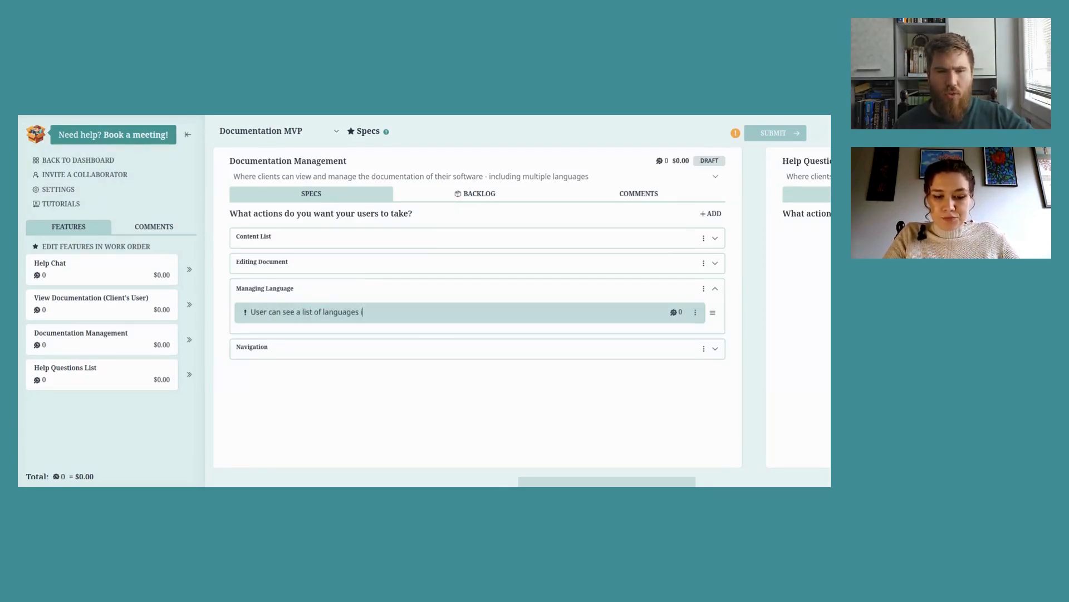
{"action": "type", "text": "n documentation"}
{"action": "key", "text": "Return"}
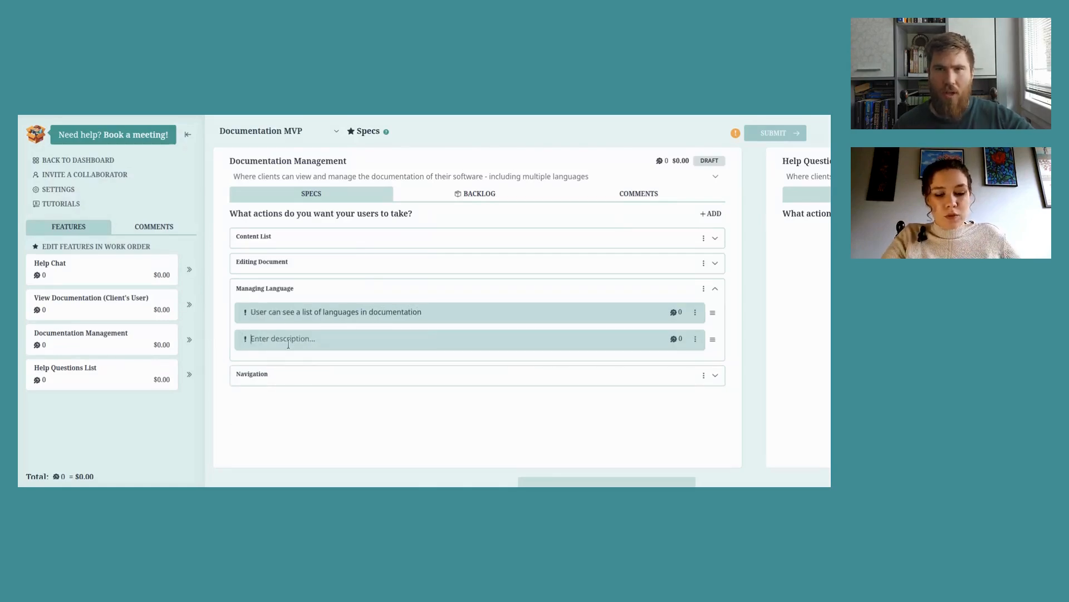
Add the spec "User can add a language (will apply language to all documents)" to the Managing Language group
{"action": "type", "text": "User can add a language"}
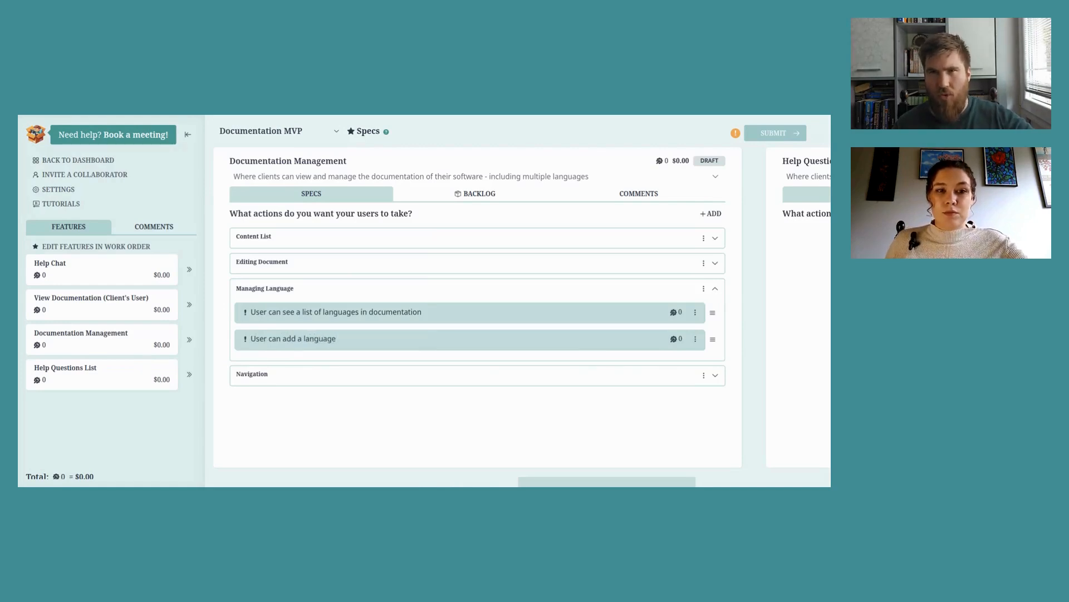
{"action": "type", "text": " (will apply language to all documents"}
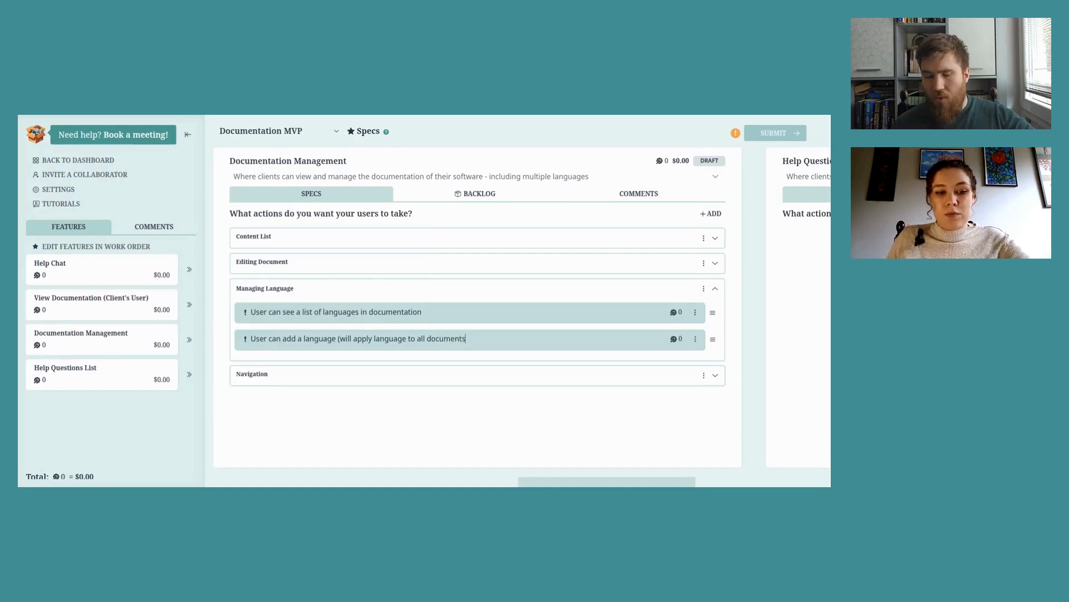
{"action": "type", "text": ")"}
{"action": "key", "text": "Return"}
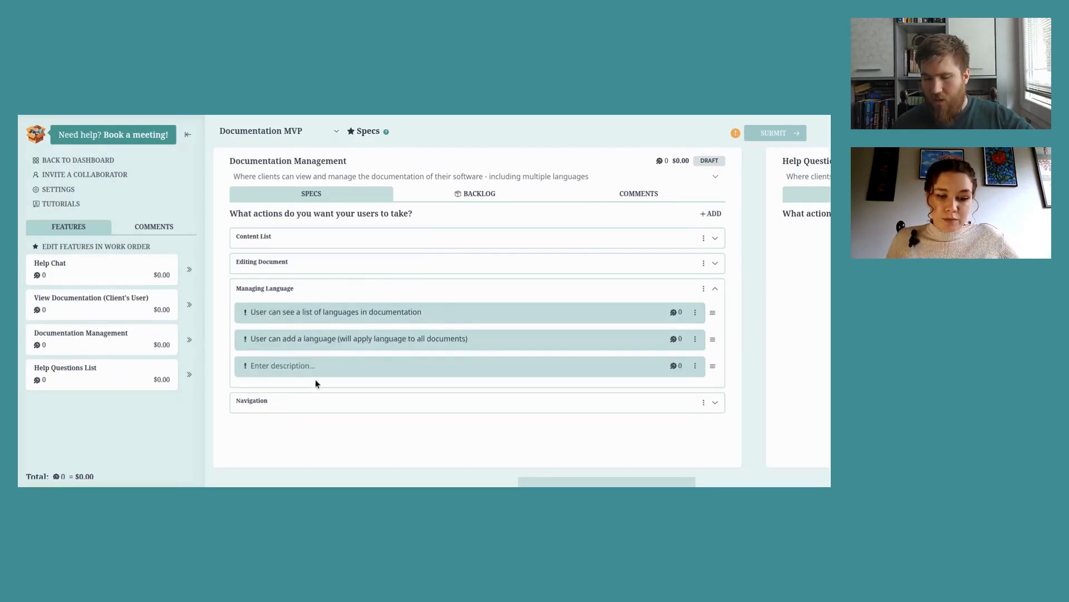
Add the spec "User can remove a language (won't delete content in language, will only hide)" to the Managing Language group
{"action": "type", "text": "User can re"}
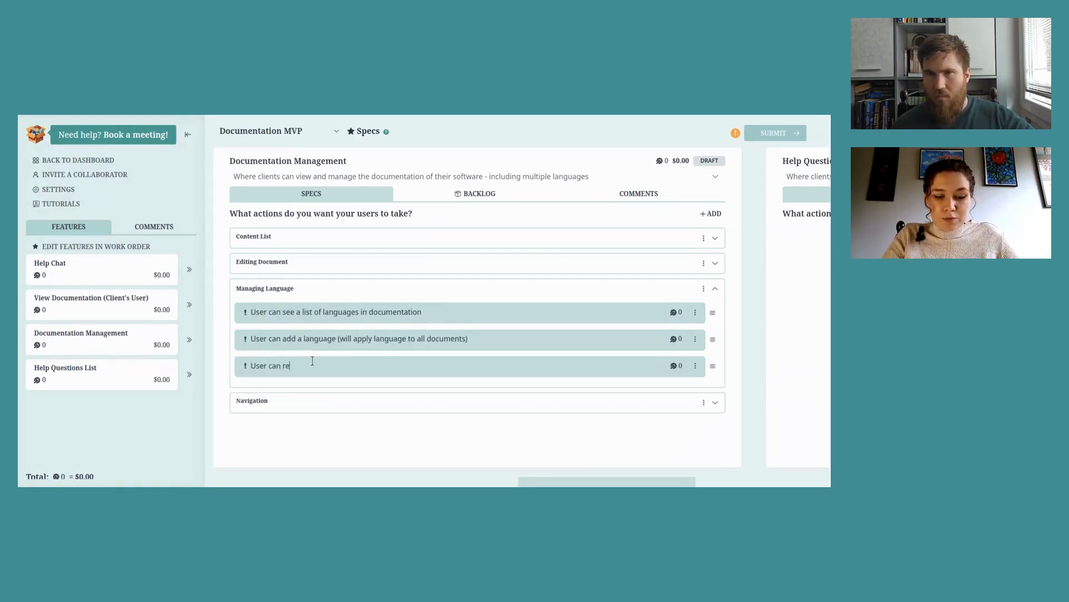
{"action": "type", "text": "move a language"}
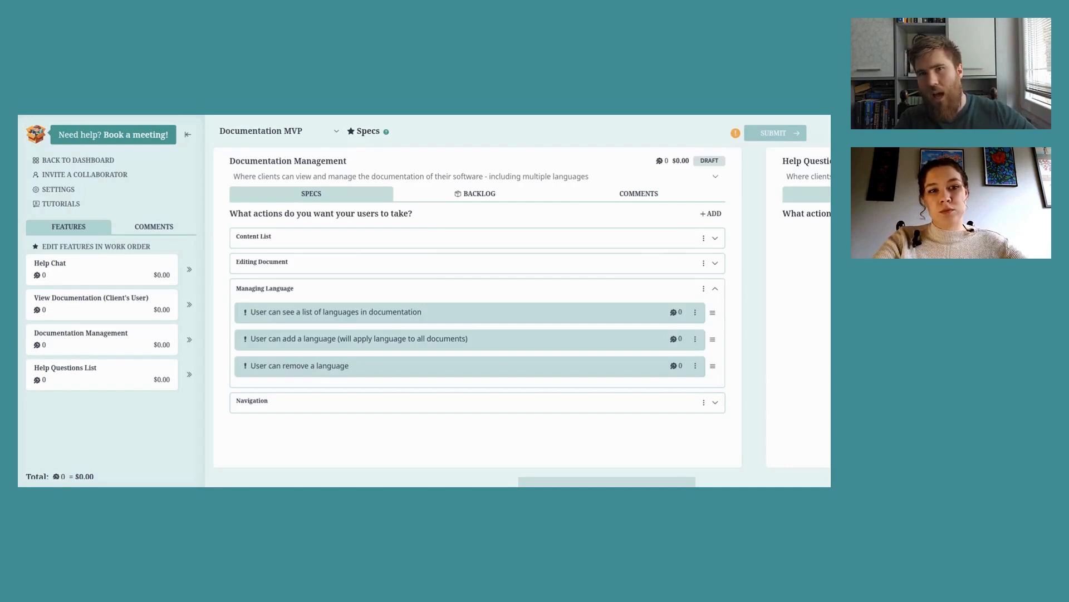
{"action": "type", "text": " (with"}
{"action": "key", "text": "BackSpace"}
{"action": "type", "text": "on't dleet"}
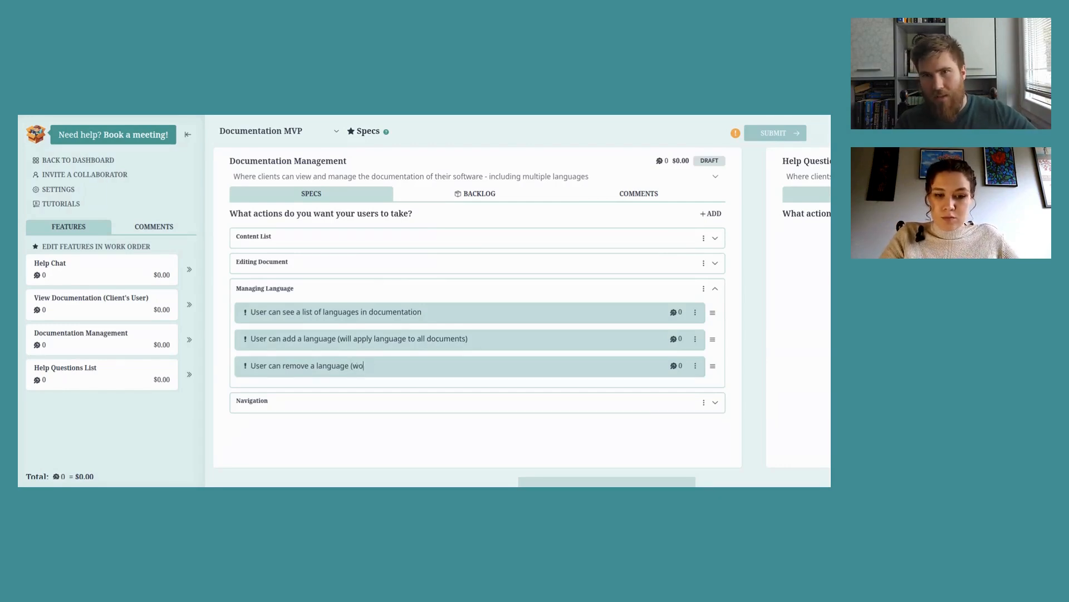
{"action": "key", "text": "BackSpace"}
{"action": "key", "text": "BackSpace"}
{"action": "key", "text": "BackSpace"}
{"action": "key", "text": "BackSpace"}
{"action": "key", "text": "BackSpace"}
{"action": "type", "text": "delete language, will"}
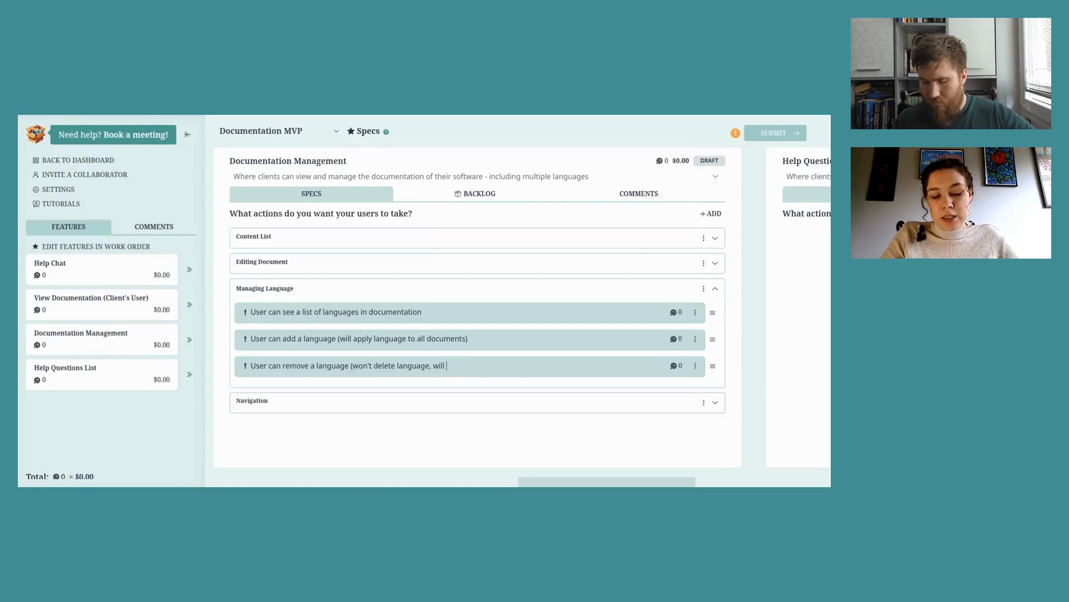
{"action": "key", "text": "BackSpace"}
{"action": "key", "text": "BackSpace"}
{"action": "key", "text": "BackSpace"}
{"action": "key", "text": "BackSpace"}
{"action": "key", "text": "BackSpace"}
{"action": "key", "text": "BackSpace"}
{"action": "key", "text": "BackSpace"}
{"action": "key", "text": "BackSpace"}
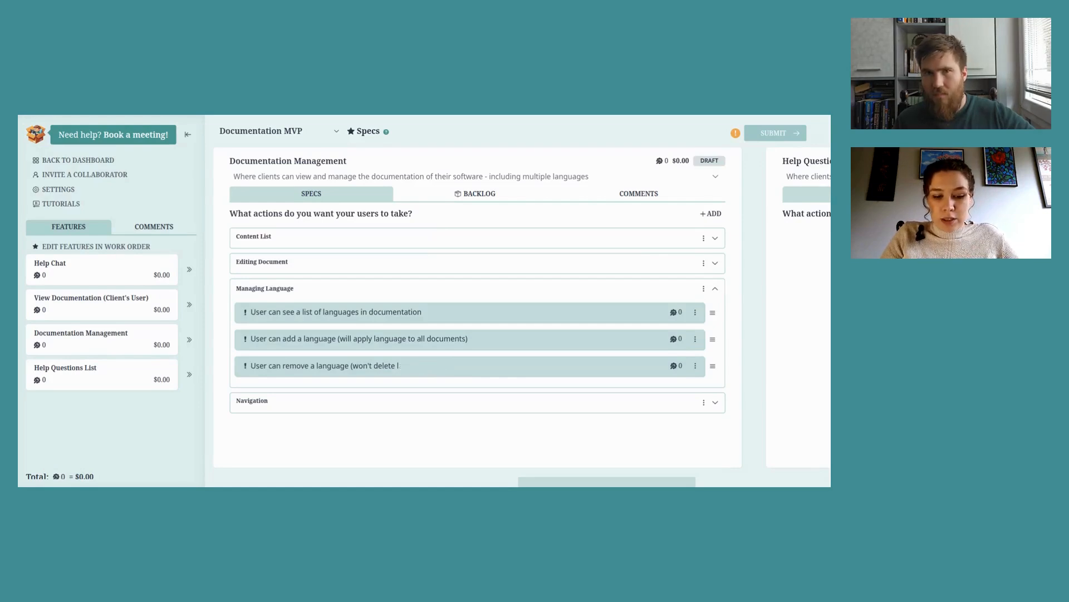
{"action": "type", "text": "ontent in lang"}
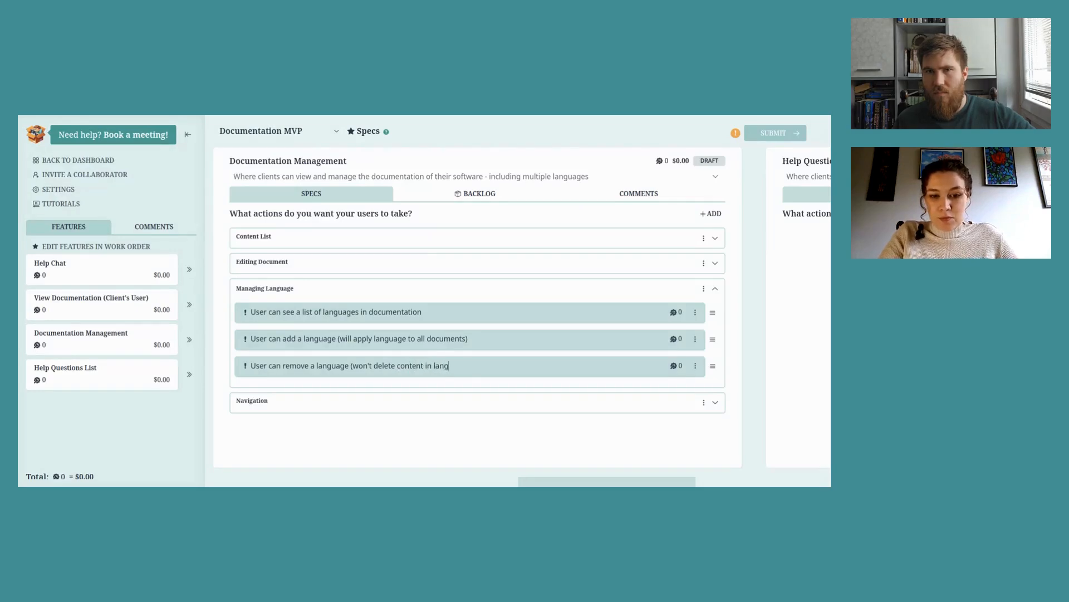
{"action": "type", "text": "uage, will only hide"}
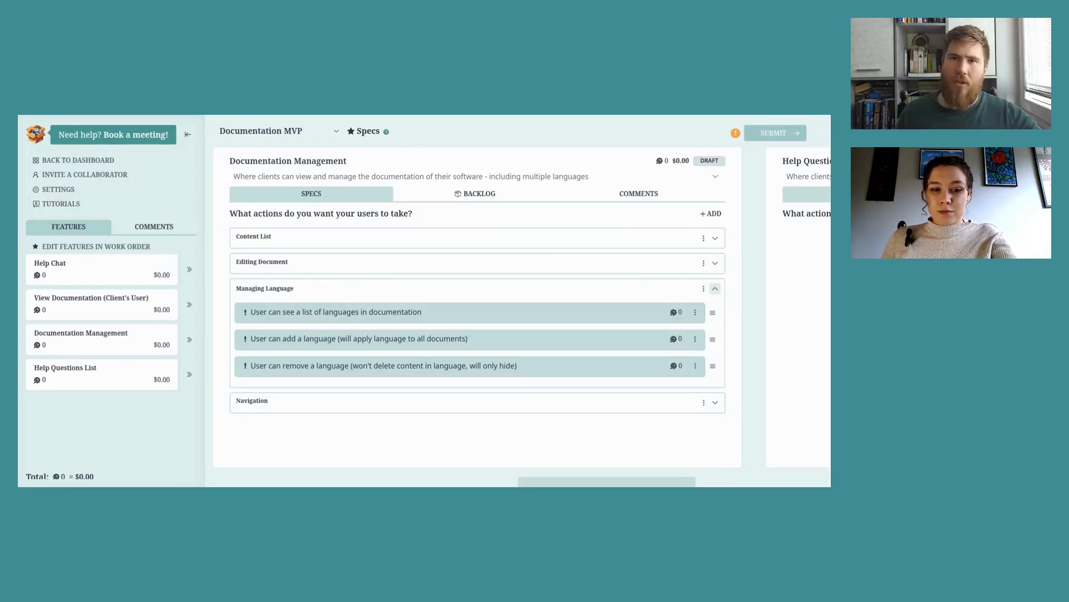
Add the suggested function Language Name to the spec about seeing a list of languages and close its details
{"action": "left_click", "coordinate": [678, 313]}
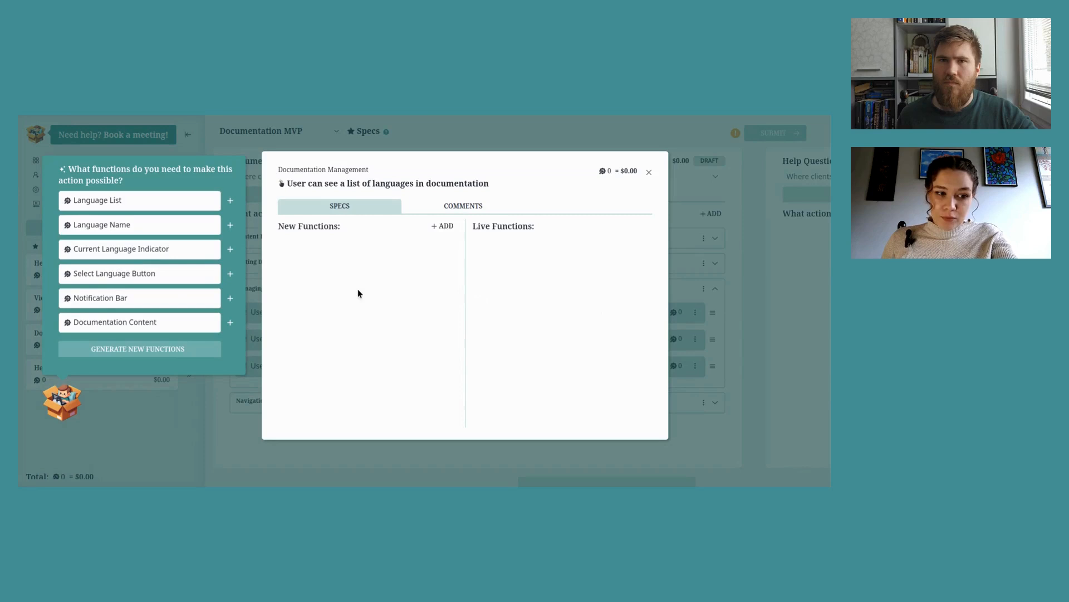
{"action": "left_click", "coordinate": [230, 225]}
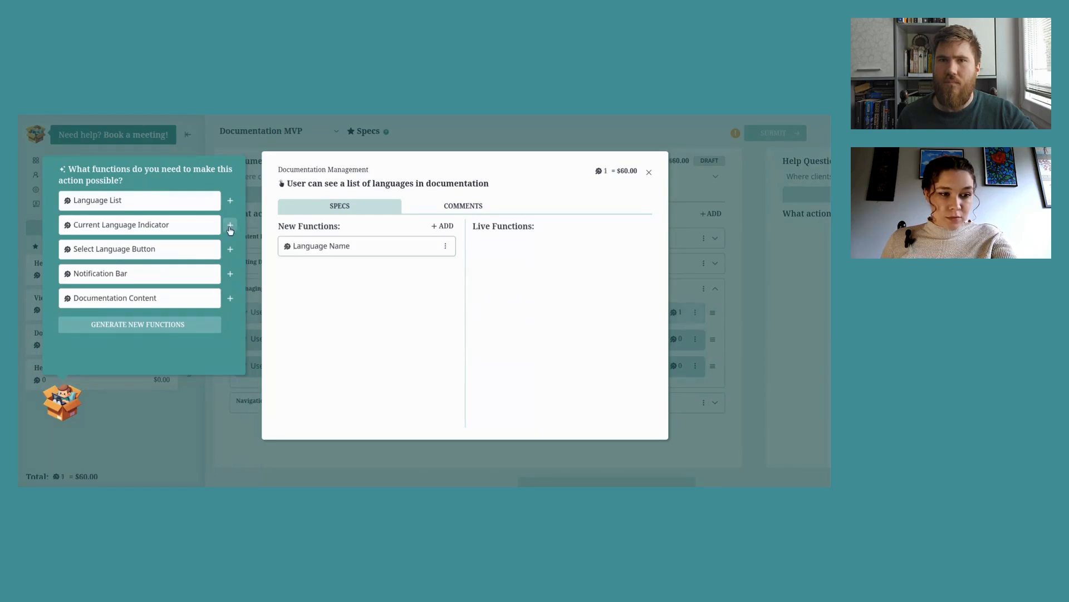
{"action": "left_click", "coordinate": [650, 174]}
Add a new function named "Language input field" to the spec "User can add a language"
{"action": "left_click", "coordinate": [676, 341]}
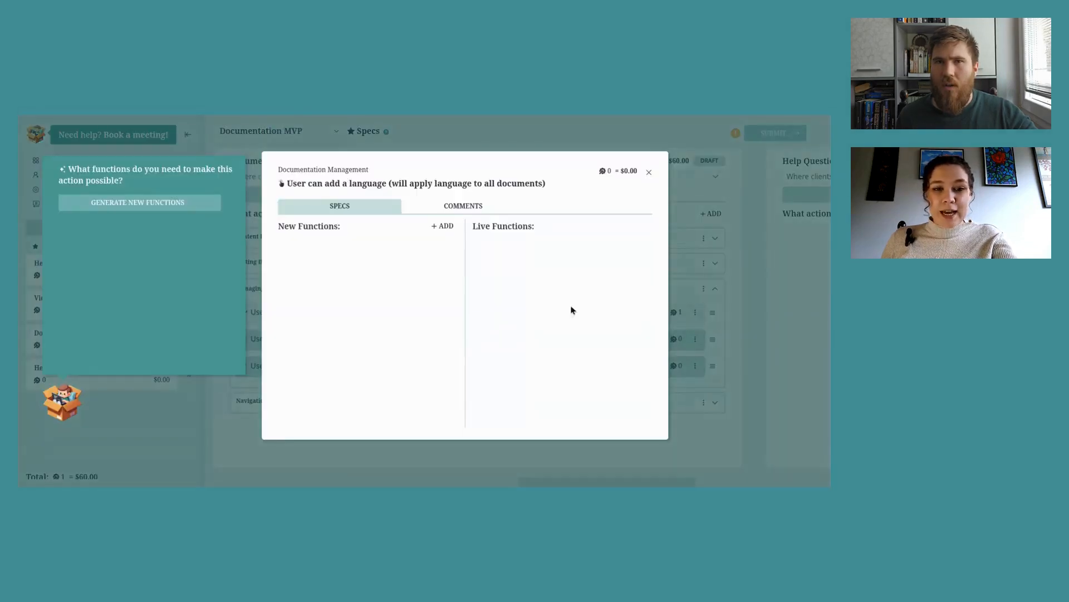
{"action": "left_click", "coordinate": [444, 229]}
{"action": "type", "text": "Lanug"}
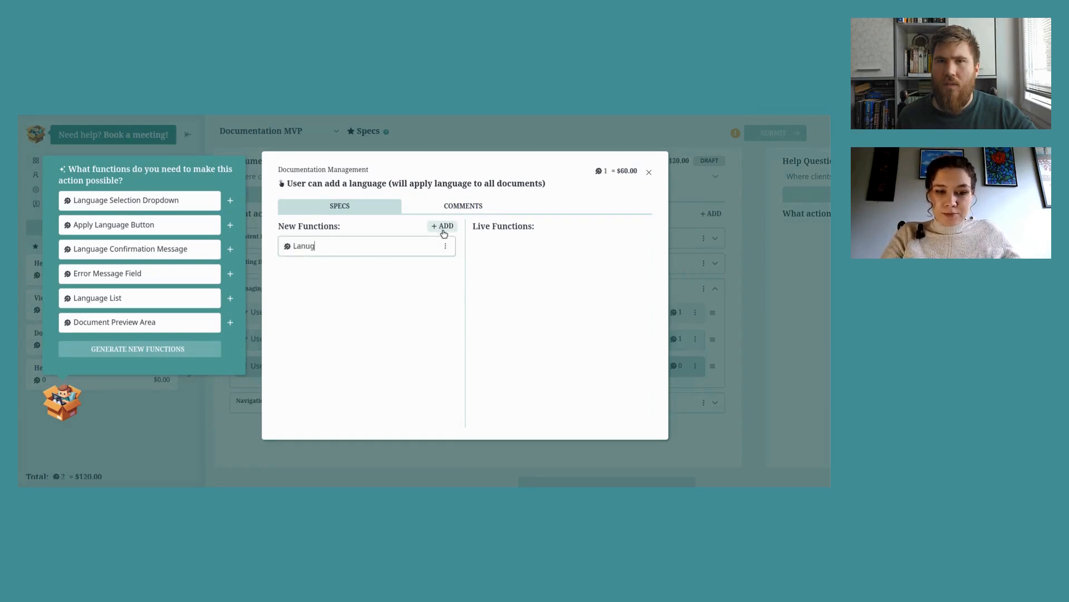
{"action": "type", "text": "age in"}
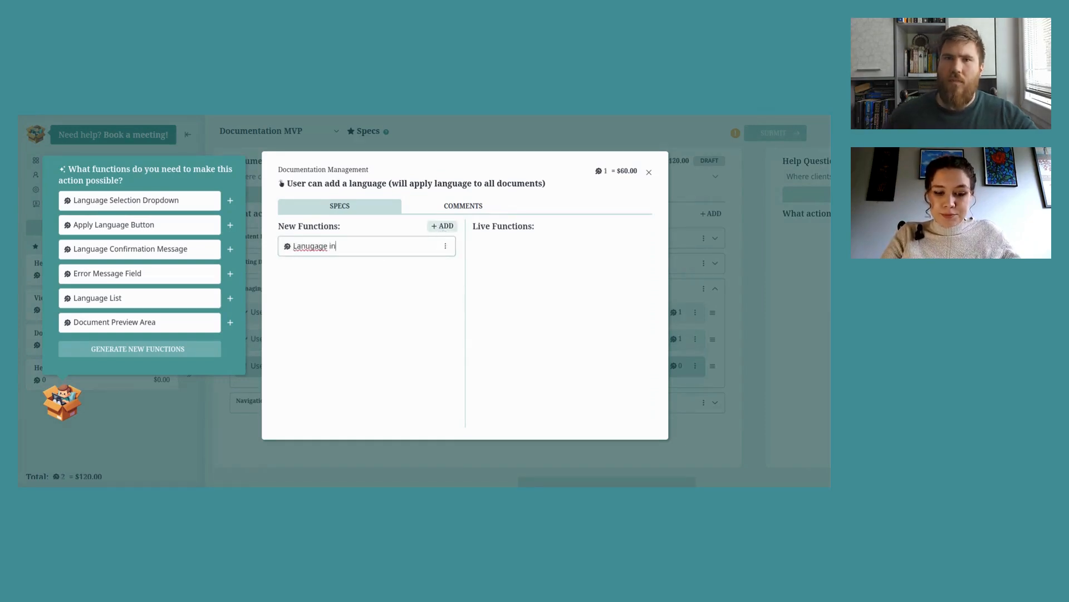
{"action": "type", "text": "put field"}
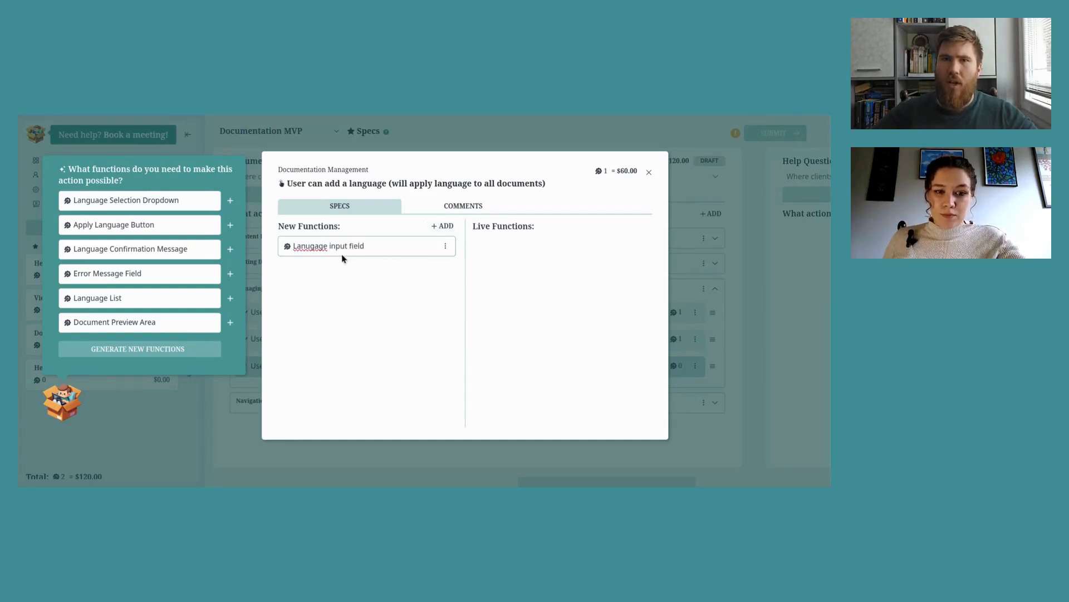
{"action": "double_click", "coordinate": [318, 246]}
{"action": "type", "text": "Language"}
{"action": "left_click", "coordinate": [440, 227]}
{"action": "left_click", "coordinate": [445, 273]}
{"action": "left_click", "coordinate": [396, 293]}
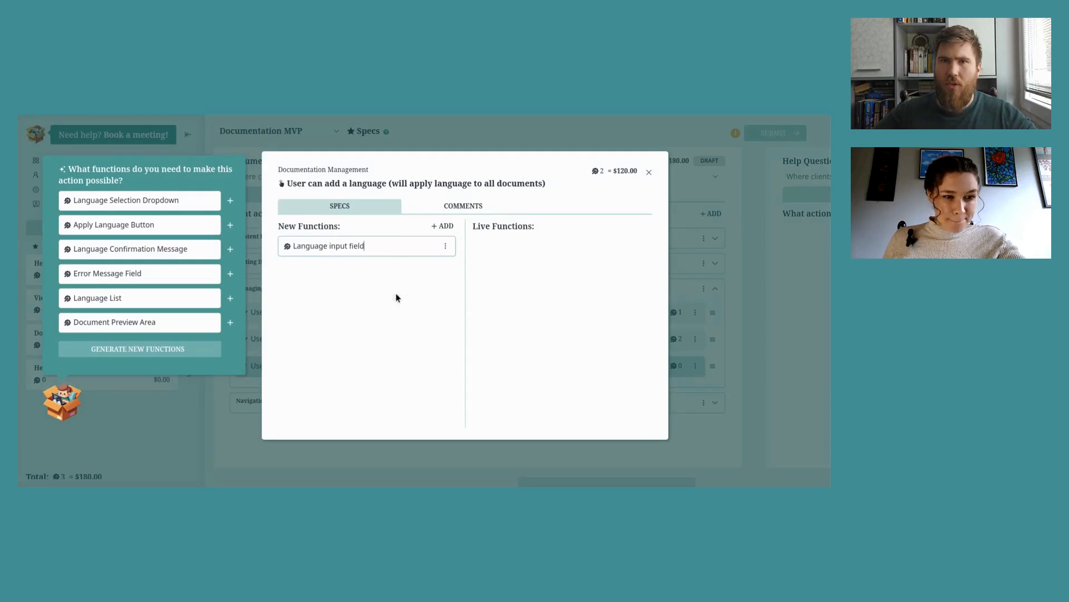
Add the suggested function Apply Language Button to the add-language spec
{"action": "left_click", "coordinate": [230, 226]}
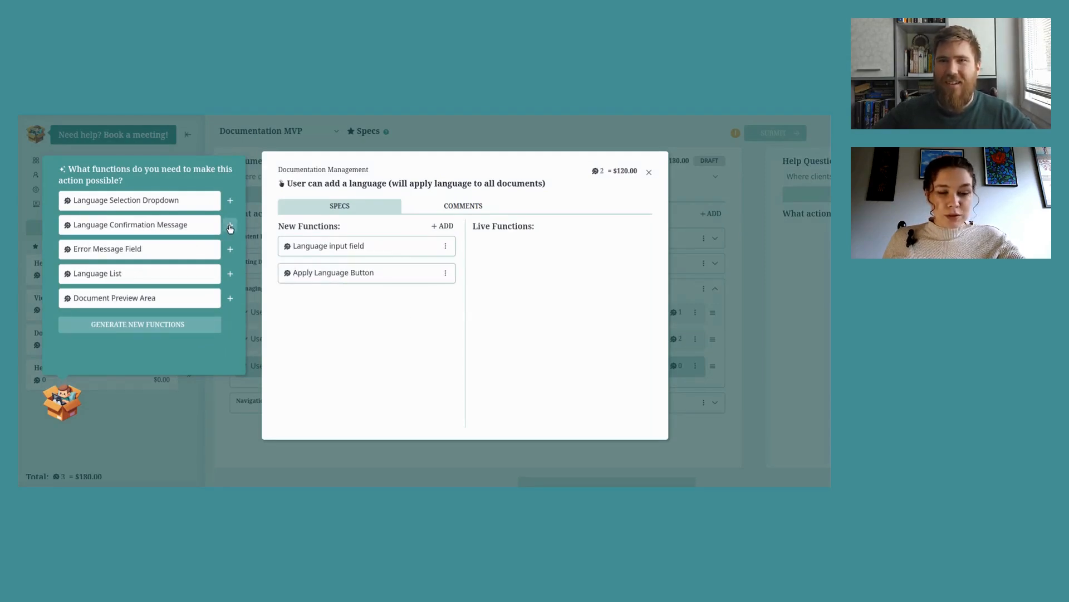
Add the suggested functions Remove Language Button and Confirmation Message to the spec "User can remove a language"
{"action": "left_click", "coordinate": [649, 172]}
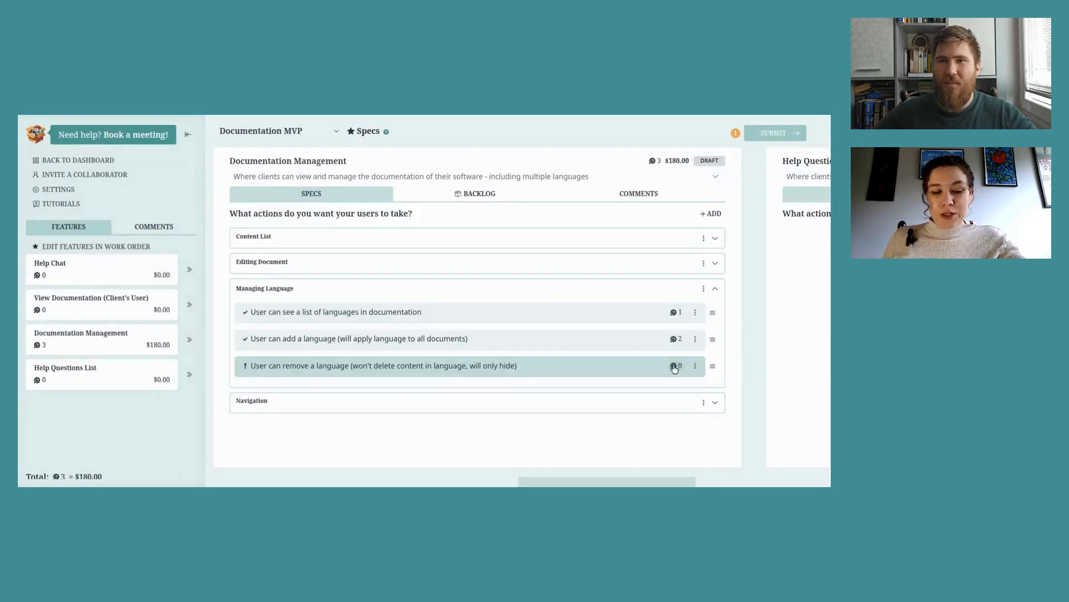
{"action": "left_click", "coordinate": [674, 367]}
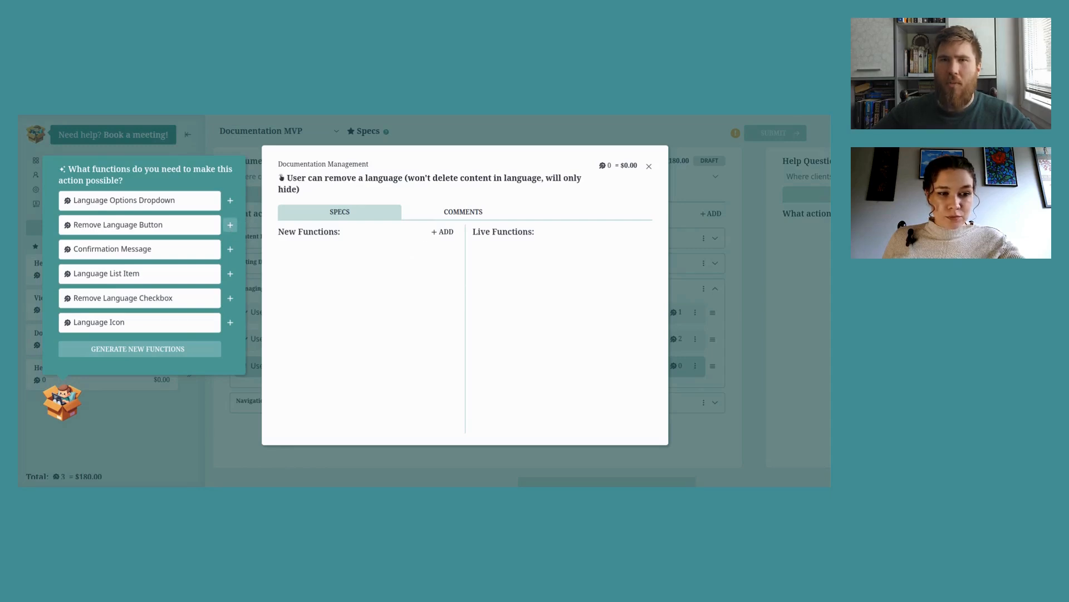
{"action": "left_click", "coordinate": [230, 224]}
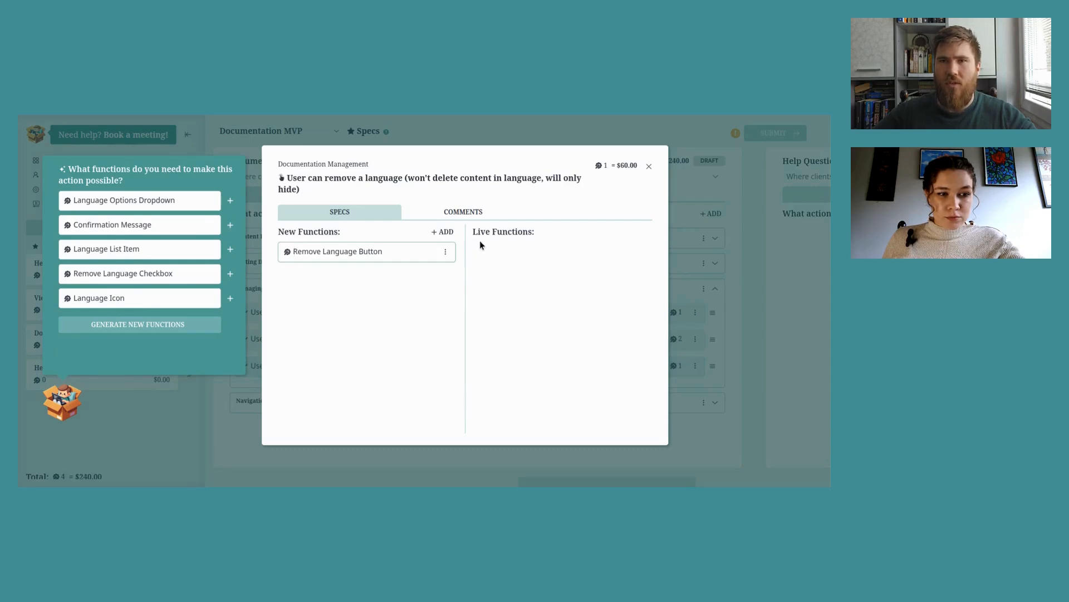
{"action": "left_click", "coordinate": [230, 225]}
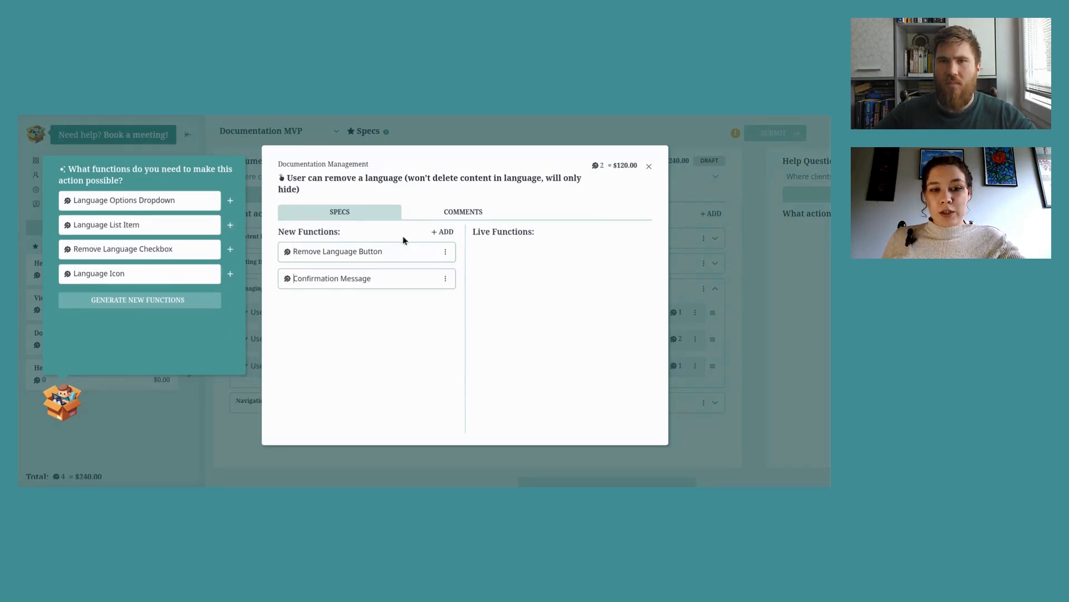
Add a new function named "Removed language styling" to the remove-language spec and close its details
{"action": "left_click", "coordinate": [438, 238]}
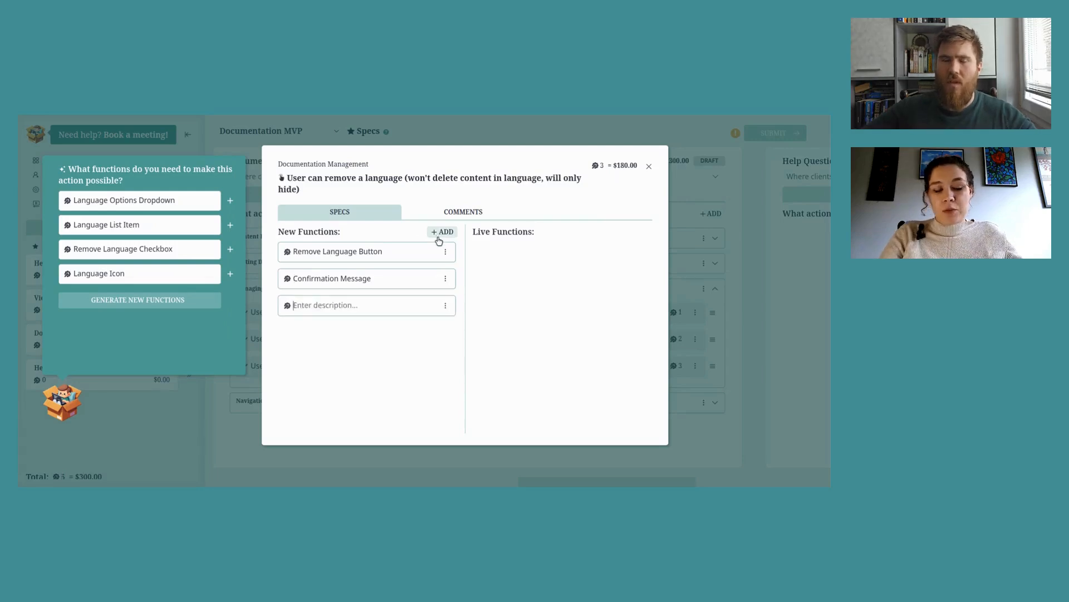
{"action": "type", "text": "Removed "}
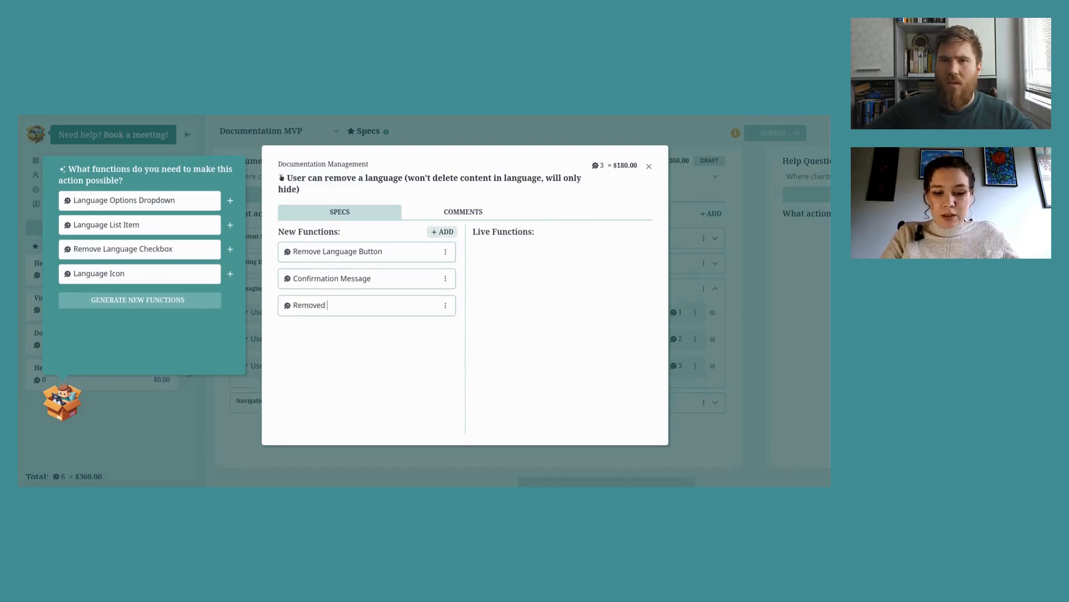
{"action": "type", "text": "language styling"}
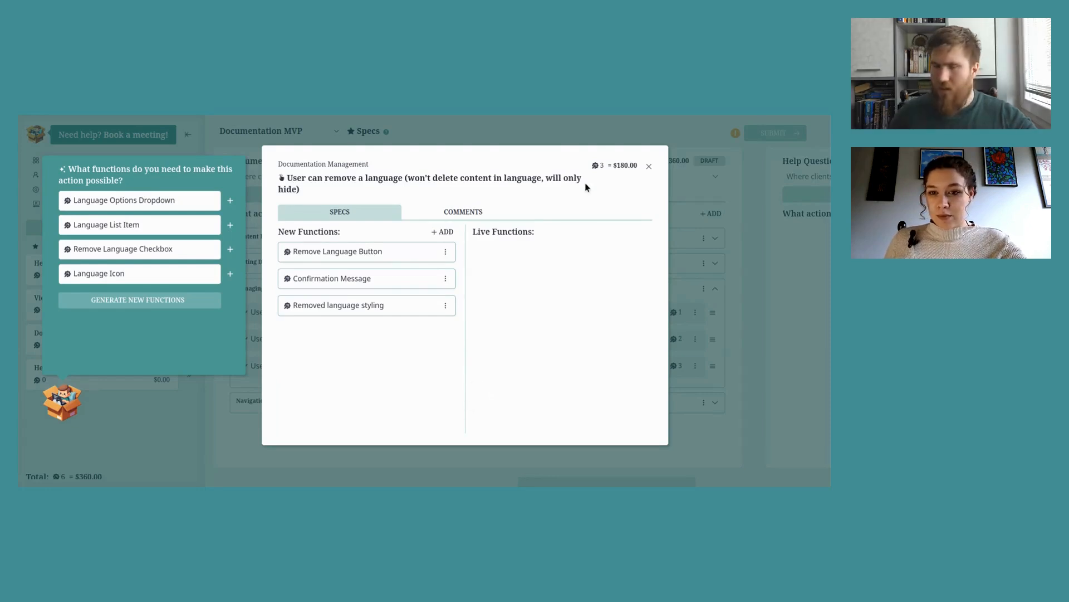
{"action": "left_click", "coordinate": [650, 167]}
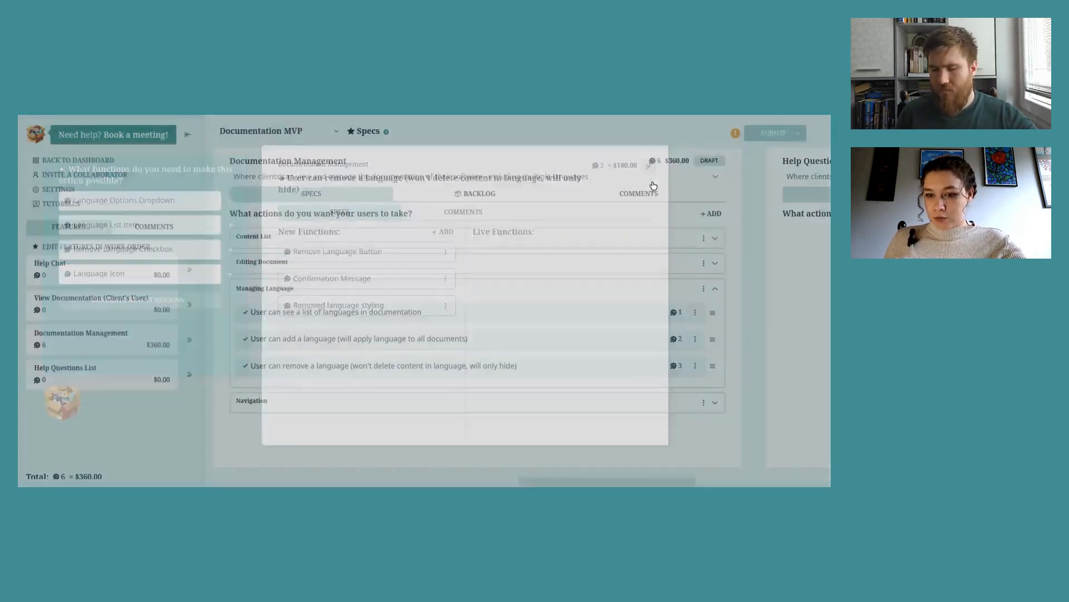
In the Content List group, add a new function "Folder name" to the spec about seeing a list of all folders and documents
{"action": "left_click", "coordinate": [715, 288]}
{"action": "left_click", "coordinate": [715, 239]}
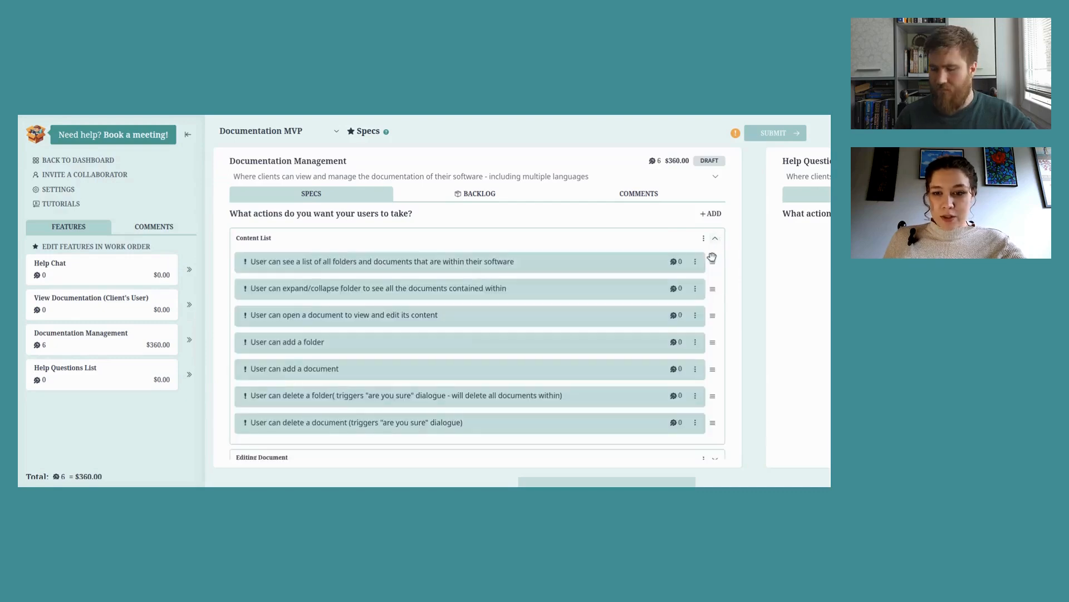
{"action": "left_click", "coordinate": [675, 263]}
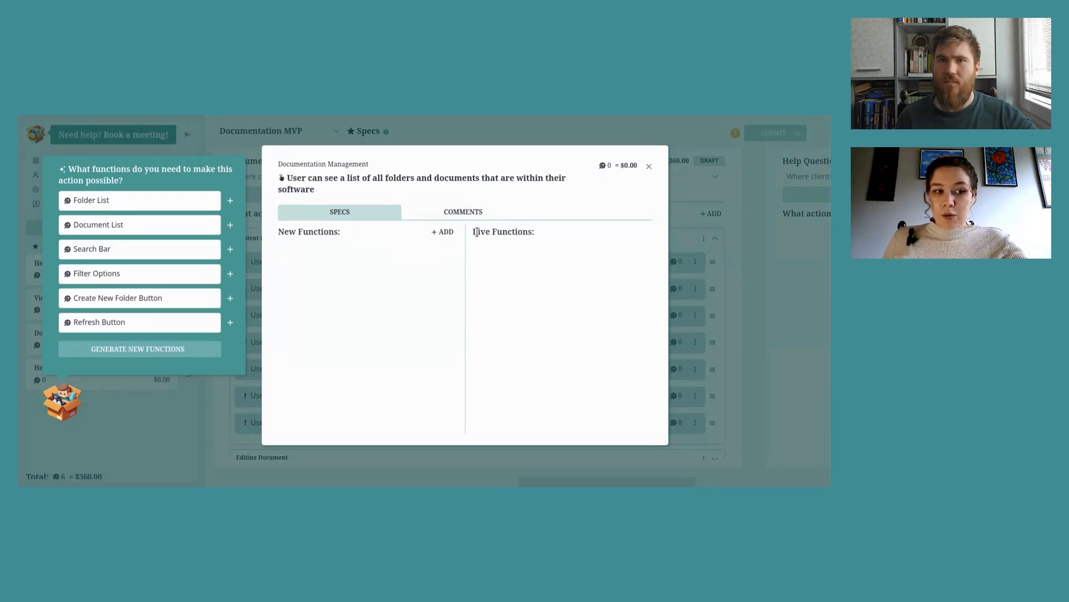
{"action": "left_click", "coordinate": [448, 232]}
{"action": "type", "text": "Flder"}
{"action": "key", "text": "BackSpace"}
{"action": "key", "text": "BackSpace"}
{"action": "key", "text": "BackSpace"}
{"action": "key", "text": "BackSpace"}
{"action": "type", "text": "older name"}
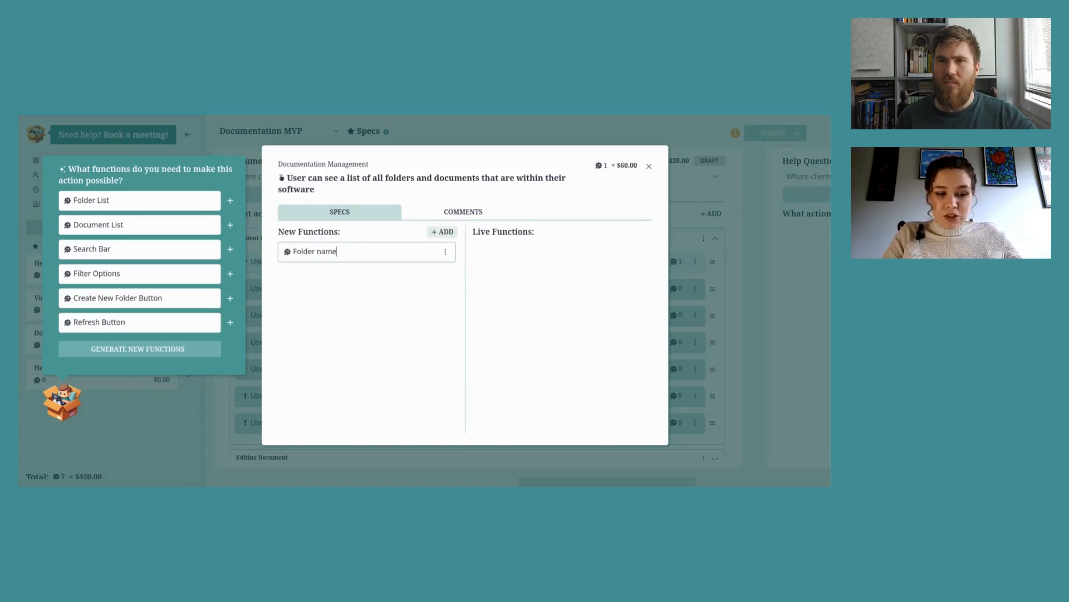
Add a second function "Document name" to the folder and document list spec and close its details
{"action": "key", "text": "Return"}
{"action": "type", "text": "Doc"}
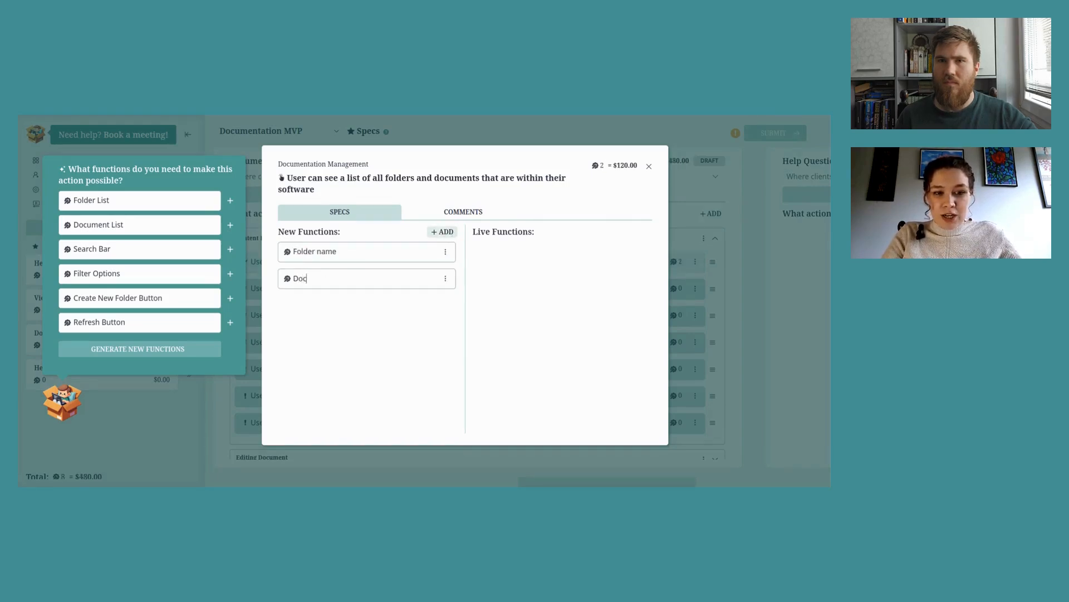
{"action": "type", "text": "ument "}
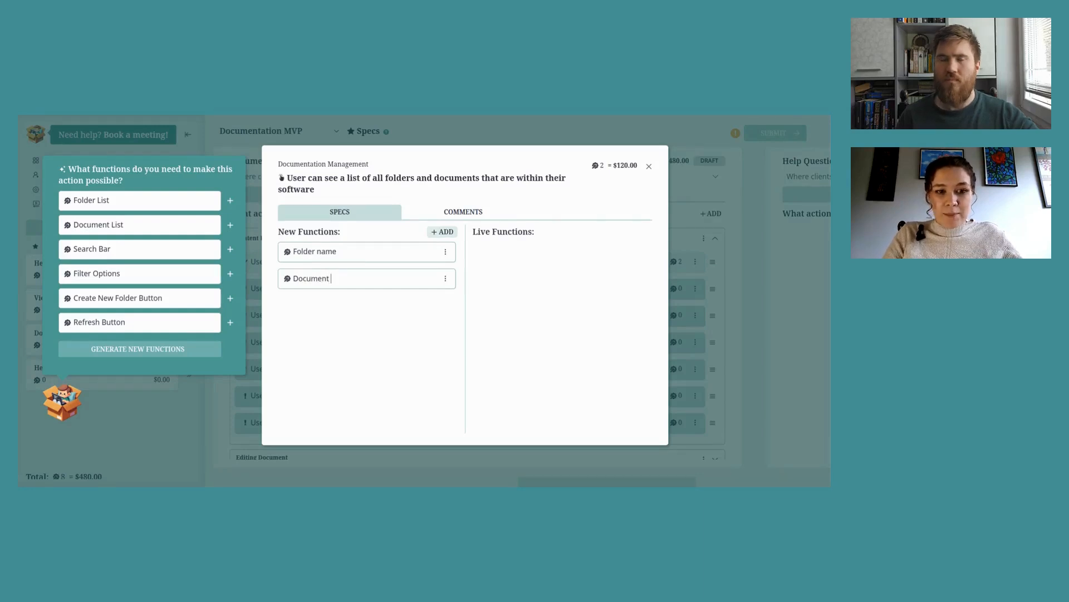
{"action": "type", "text": "name"}
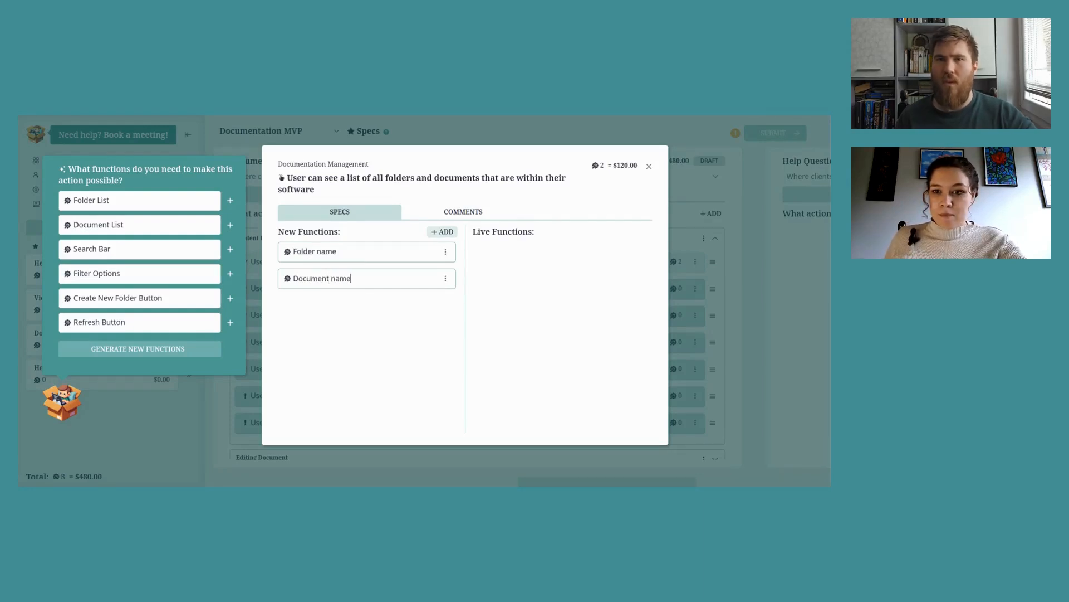
{"action": "left_click", "coordinate": [649, 166]}
Add the new functions "Dropdown toggle" and "Dropdown content" to the spec "User can expand/collapse folder to see all the documents contained within"
{"action": "left_click", "coordinate": [676, 289]}
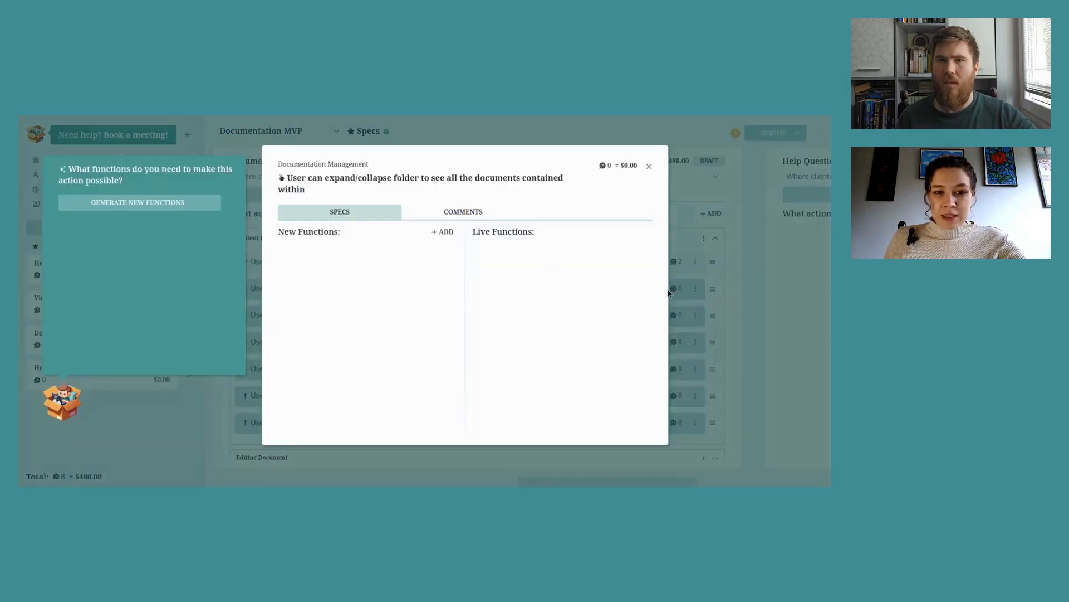
{"action": "left_click", "coordinate": [446, 233]}
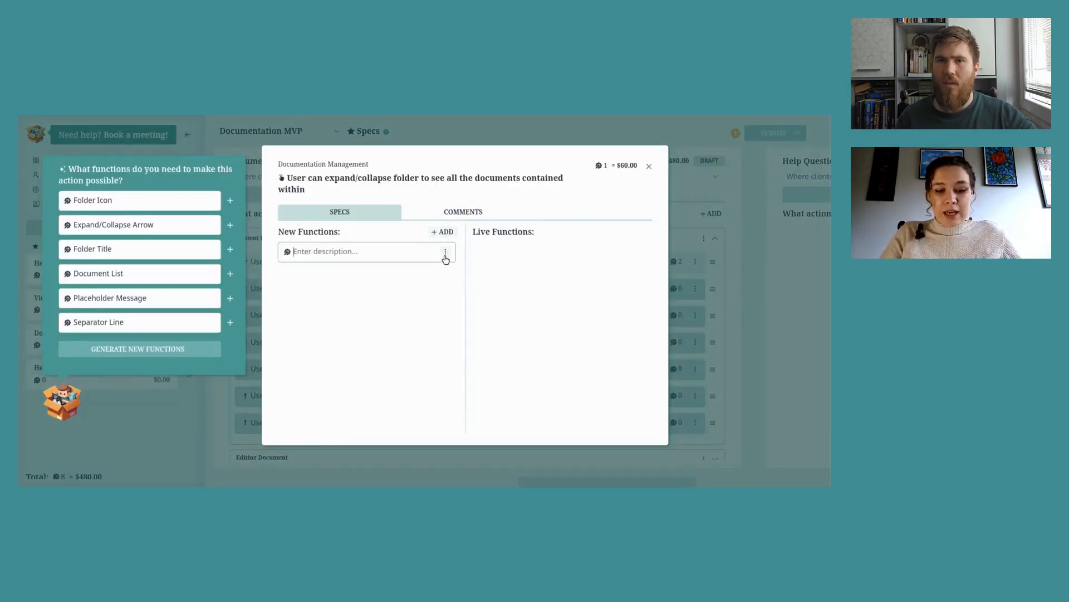
{"action": "type", "text": "D"}
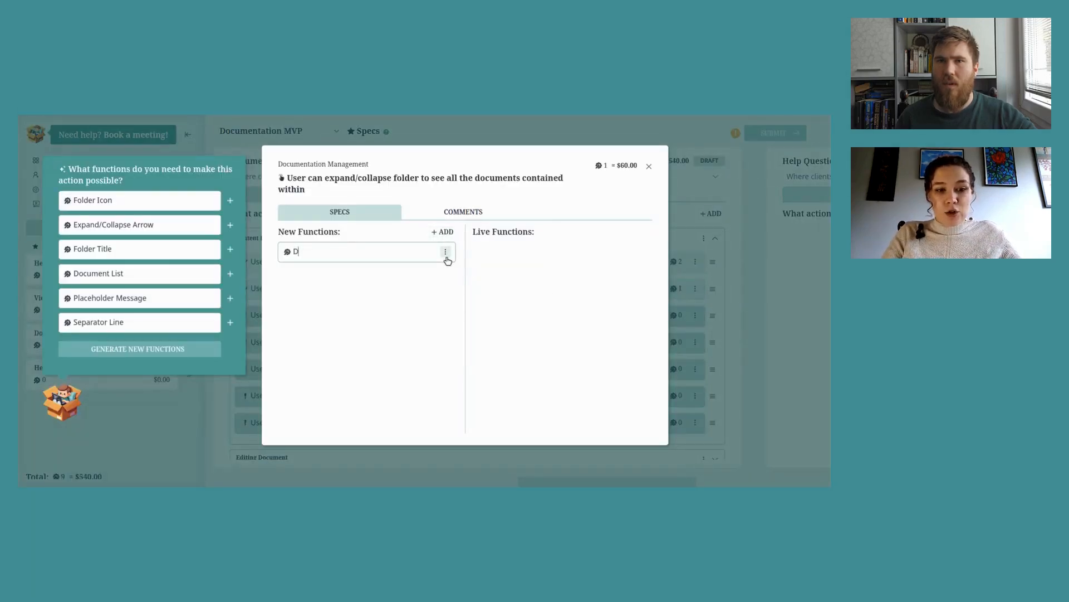
{"action": "type", "text": "ropdown toggle"}
{"action": "key", "text": "Return"}
{"action": "type", "text": "Dropdown content"}
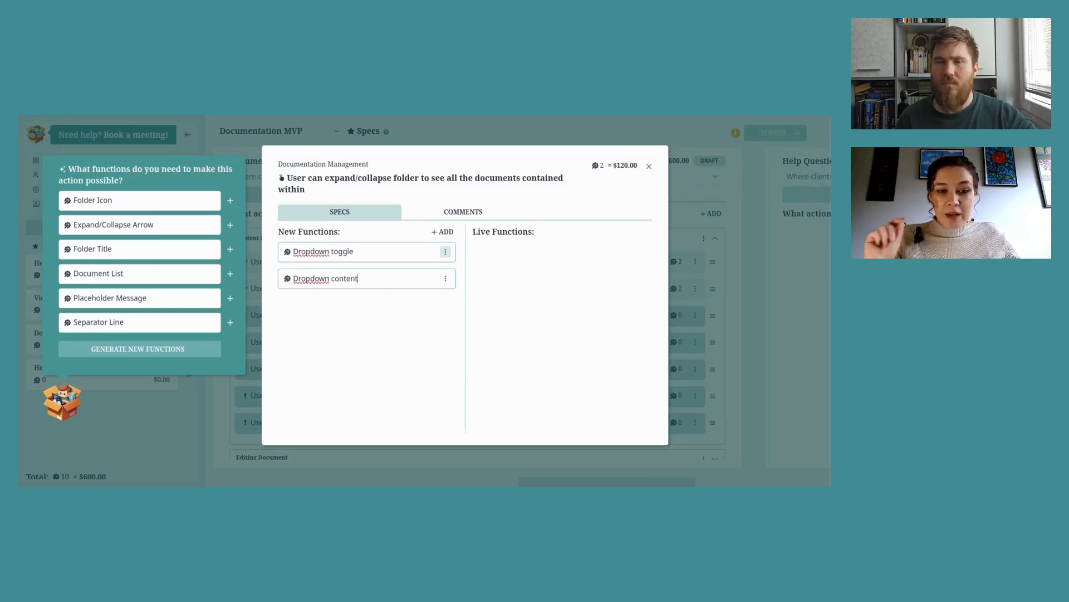
{"action": "key", "text": "Return"}
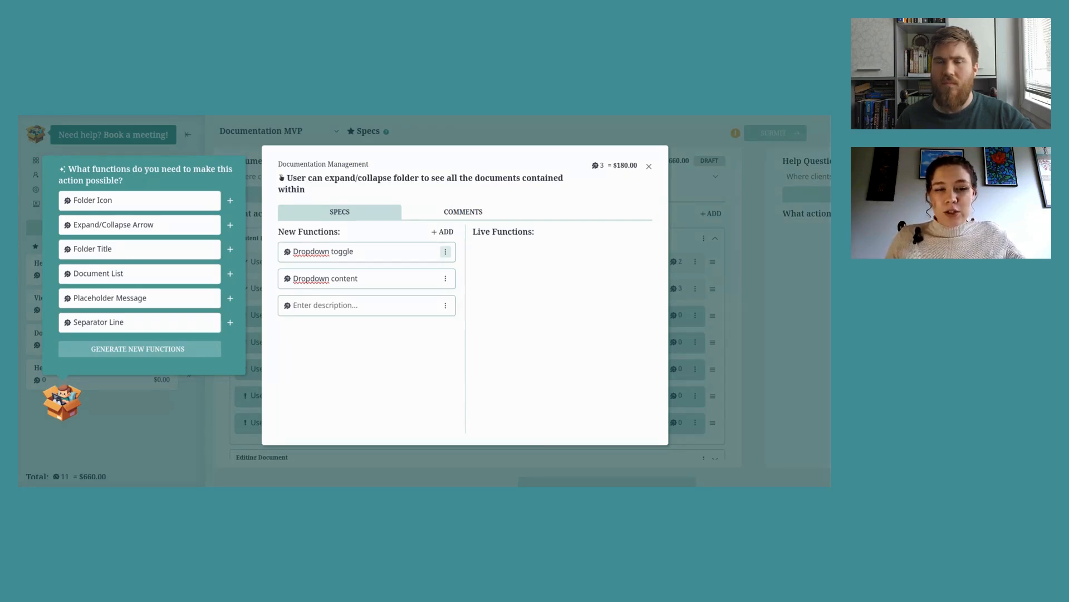
{"action": "left_click", "coordinate": [445, 305]}
{"action": "left_click", "coordinate": [445, 305]}
{"action": "left_click", "coordinate": [445, 305]}
{"action": "left_click", "coordinate": [386, 324]}
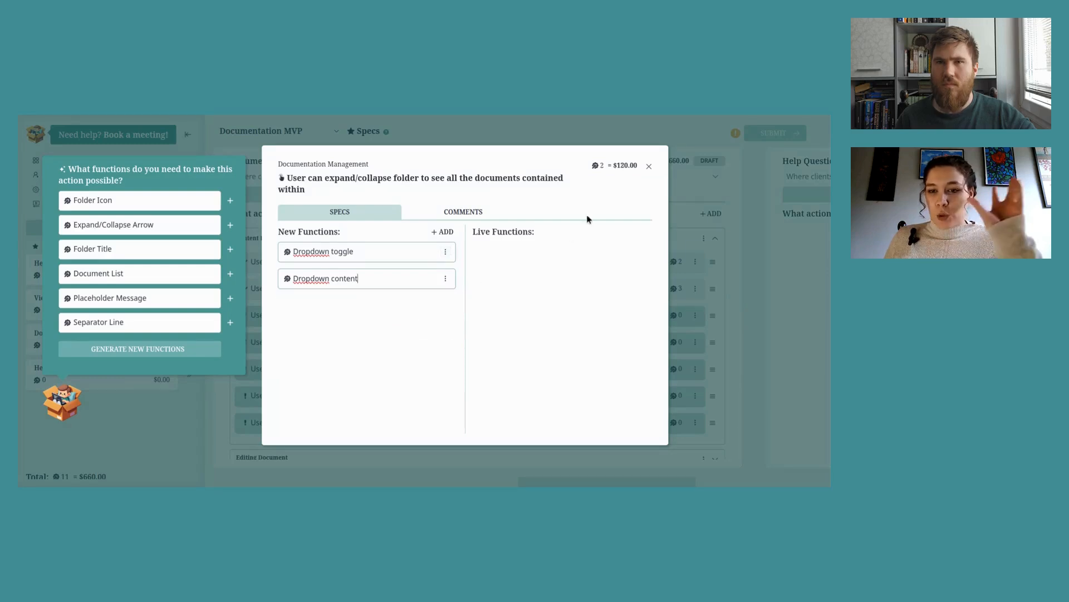
Add a new function "Text link (document name)" to the spec "User can open a document to view and edit its content"
{"action": "left_click", "coordinate": [650, 167]}
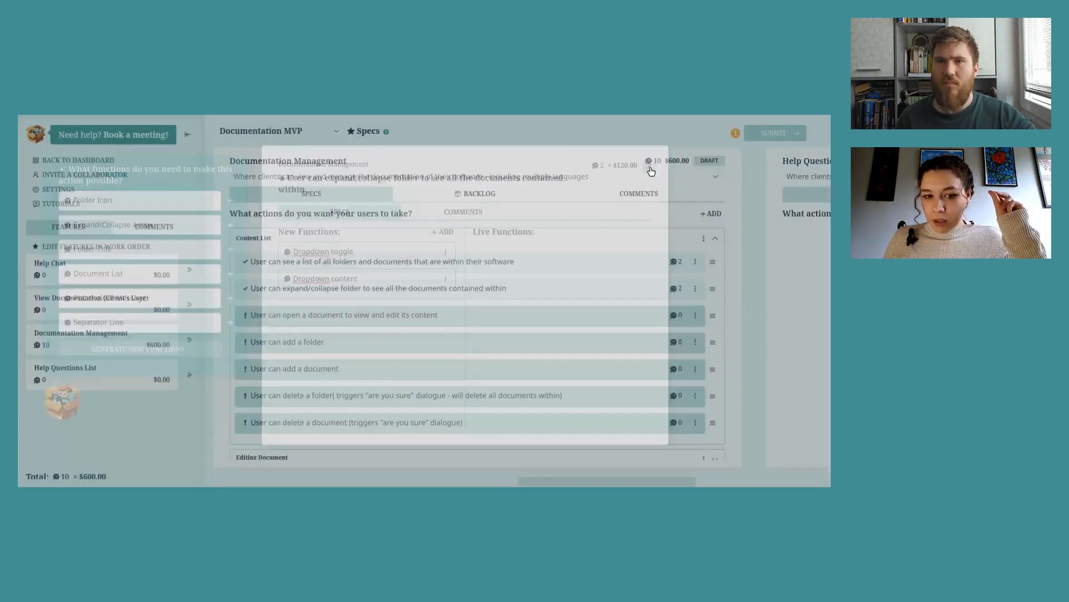
{"action": "left_click", "coordinate": [675, 318]}
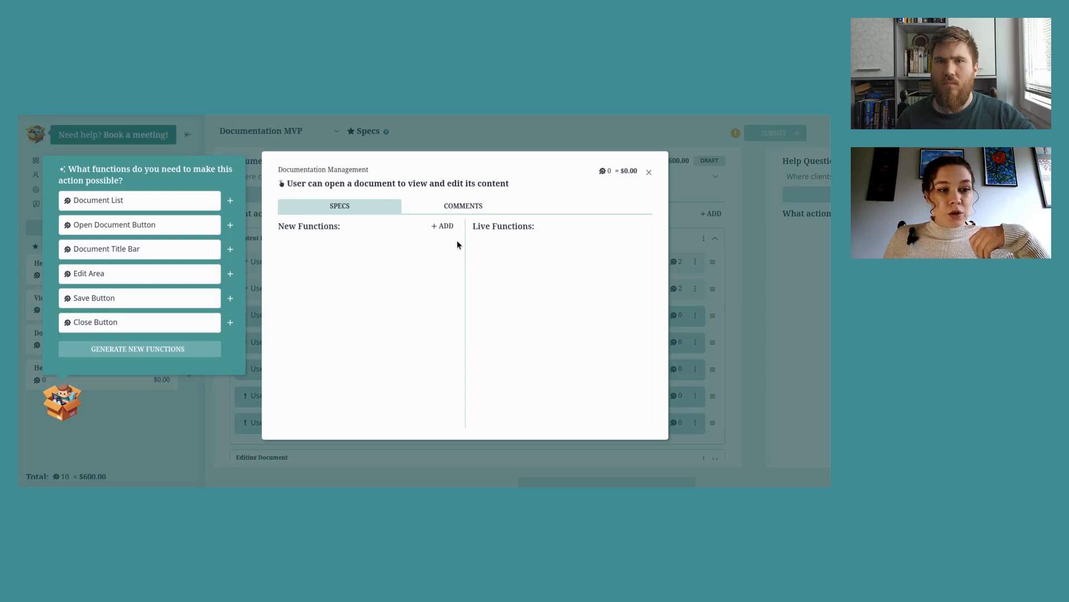
{"action": "left_click", "coordinate": [440, 227]}
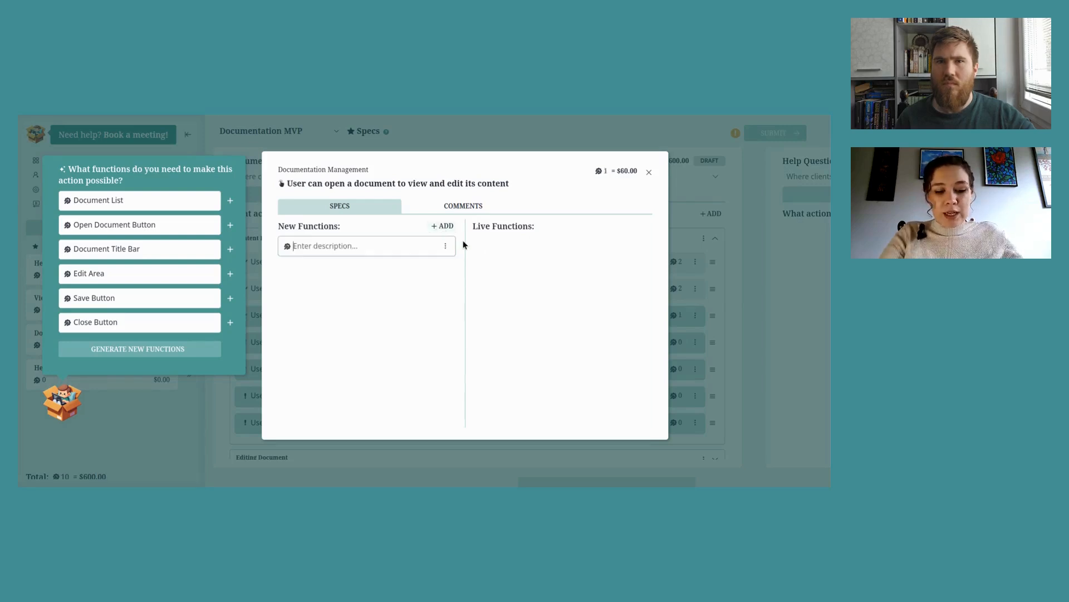
{"action": "type", "text": "Text link (document name"}
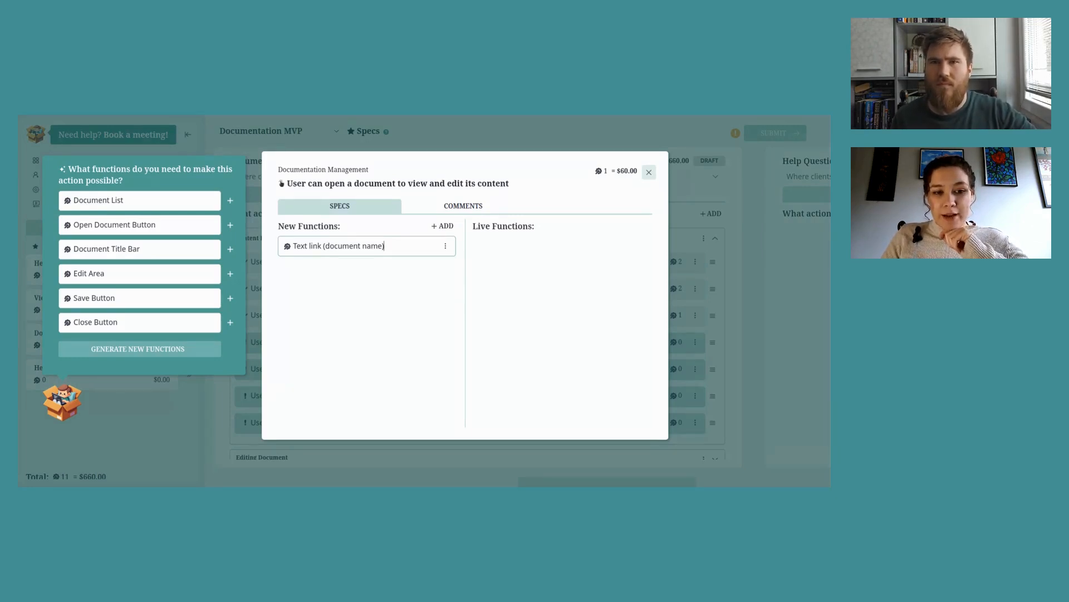
Add a second function "Current document styling" to the open-document spec and close its details
{"action": "key", "text": "Return"}
{"action": "type", "text": "Curren"}
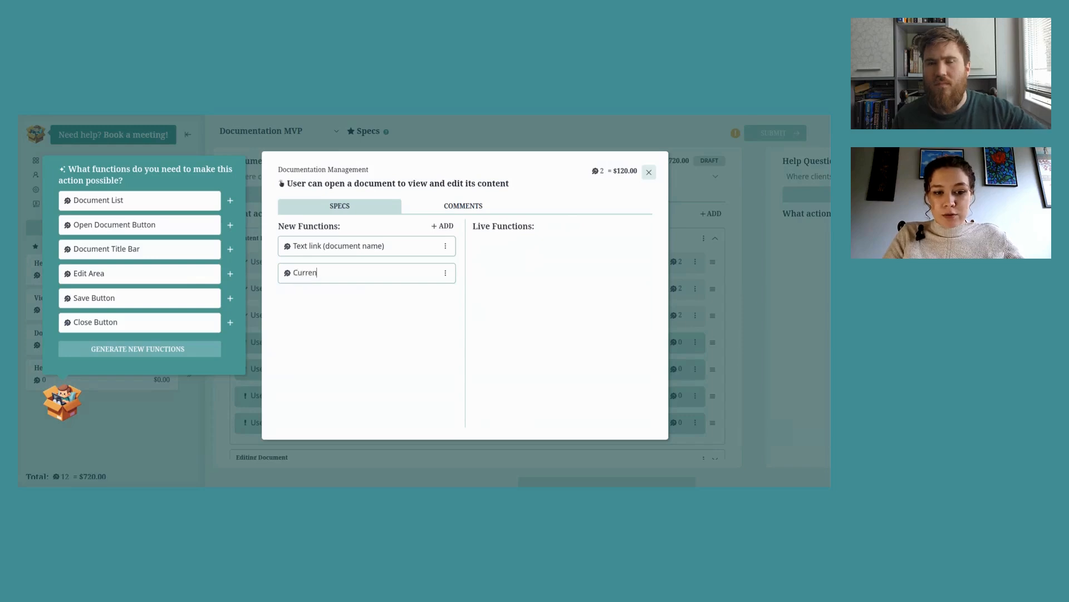
{"action": "type", "text": "t documen"}
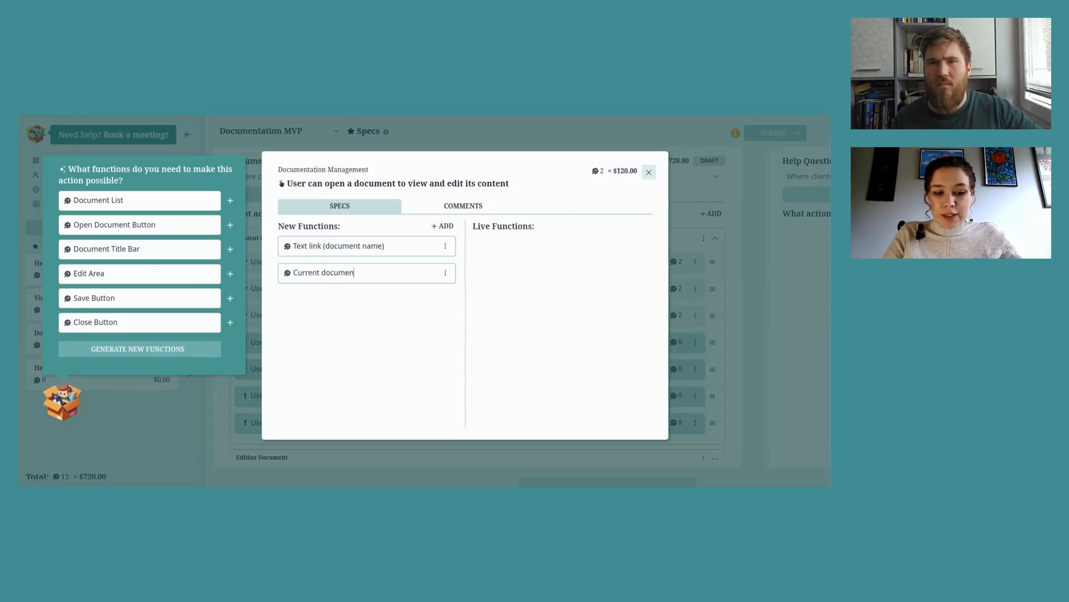
{"action": "type", "text": "t styling"}
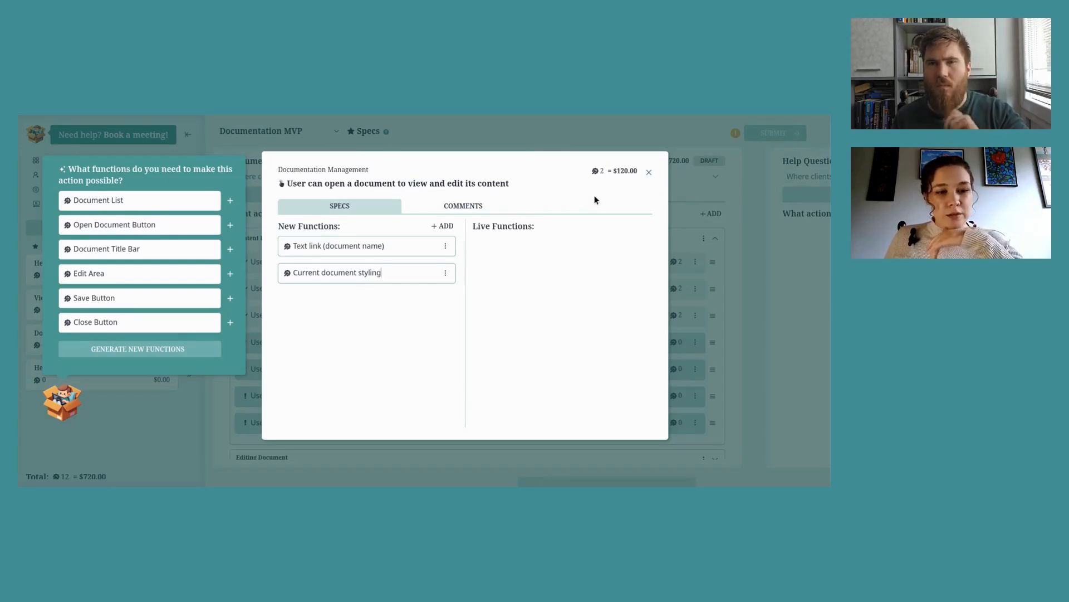
{"action": "left_click", "coordinate": [650, 174]}
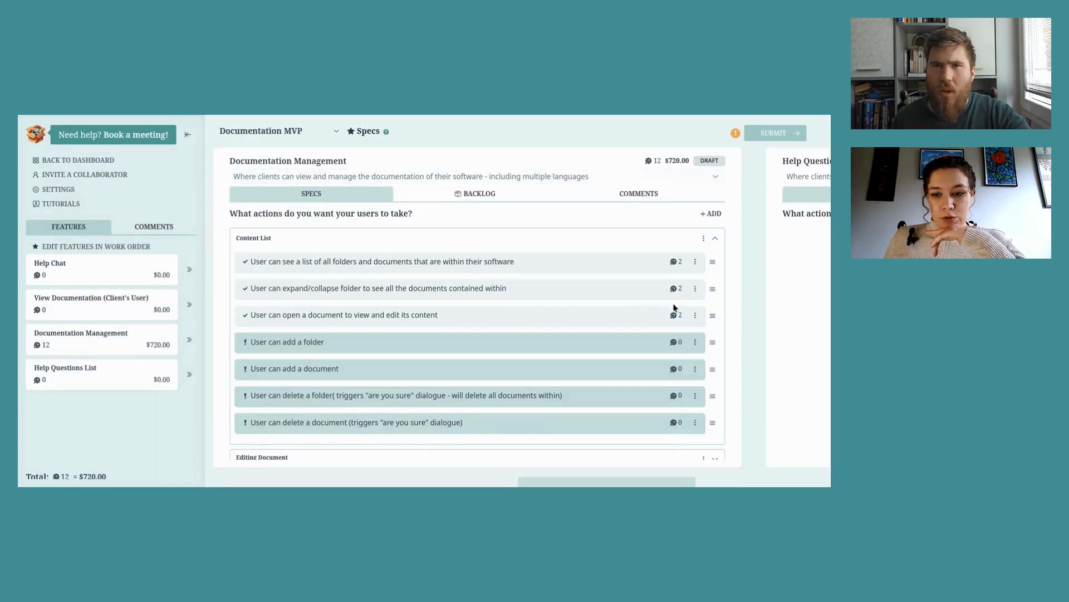
Add the suggested functions New Folder Button and Folder Name Input to the spec "User can add a folder" and close its details
{"action": "left_click", "coordinate": [677, 343]}
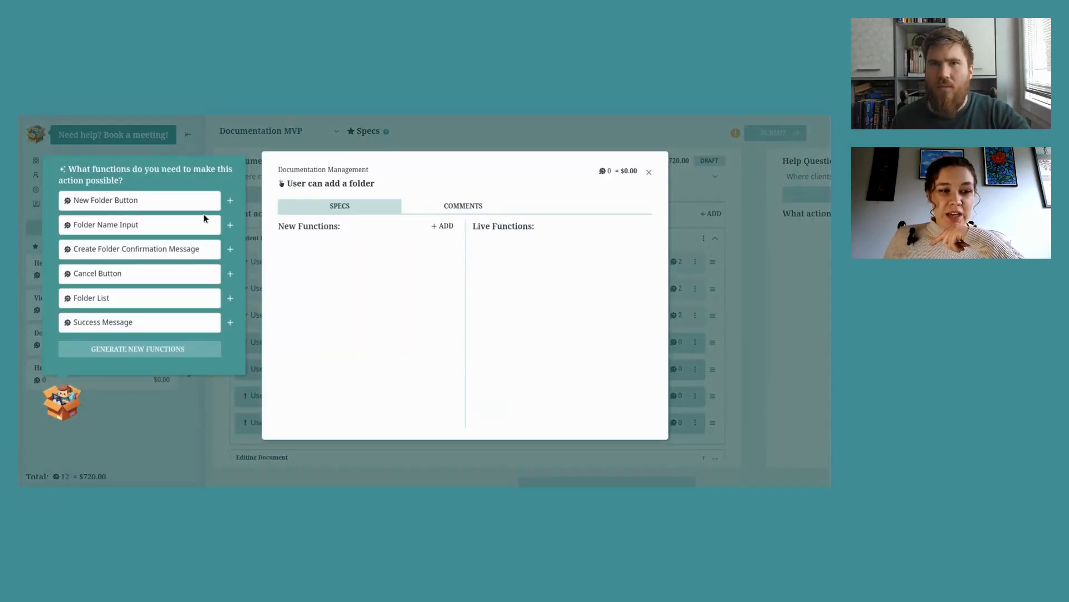
{"action": "left_click", "coordinate": [228, 203]}
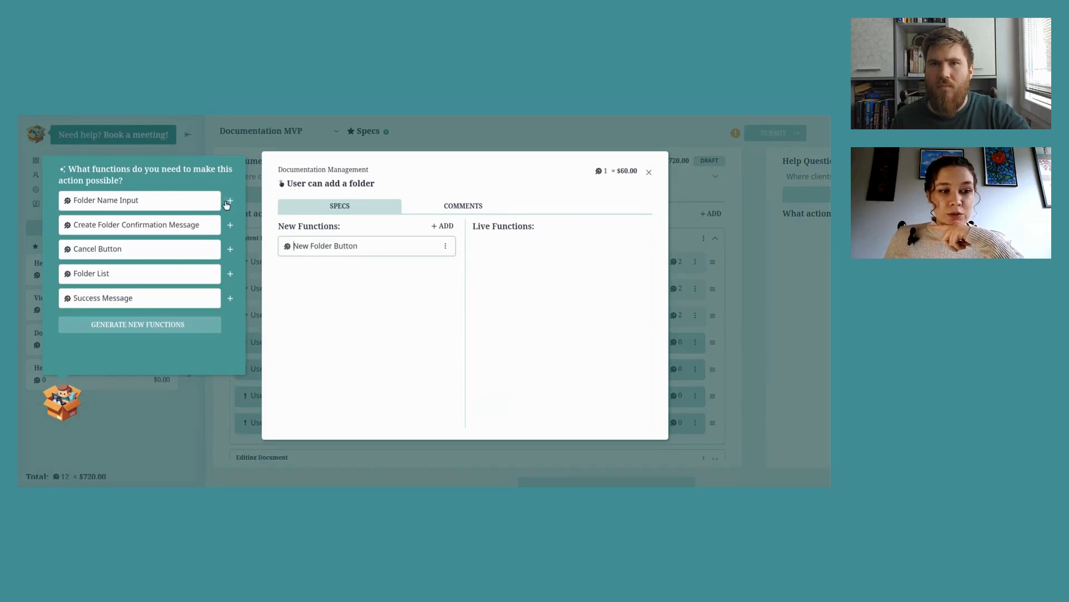
{"action": "left_click", "coordinate": [228, 203]}
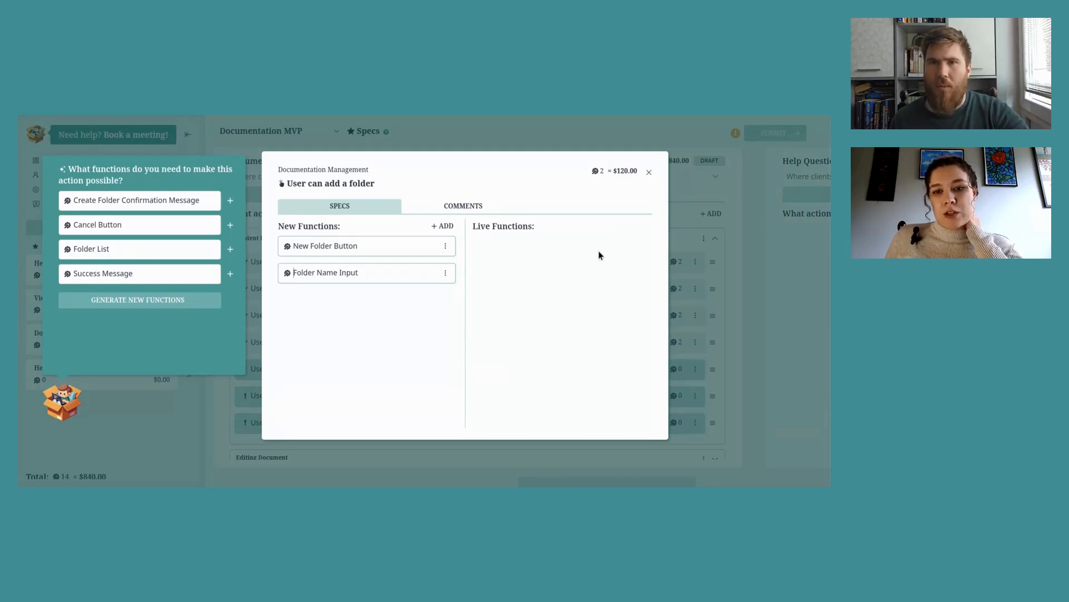
{"action": "left_click", "coordinate": [649, 172]}
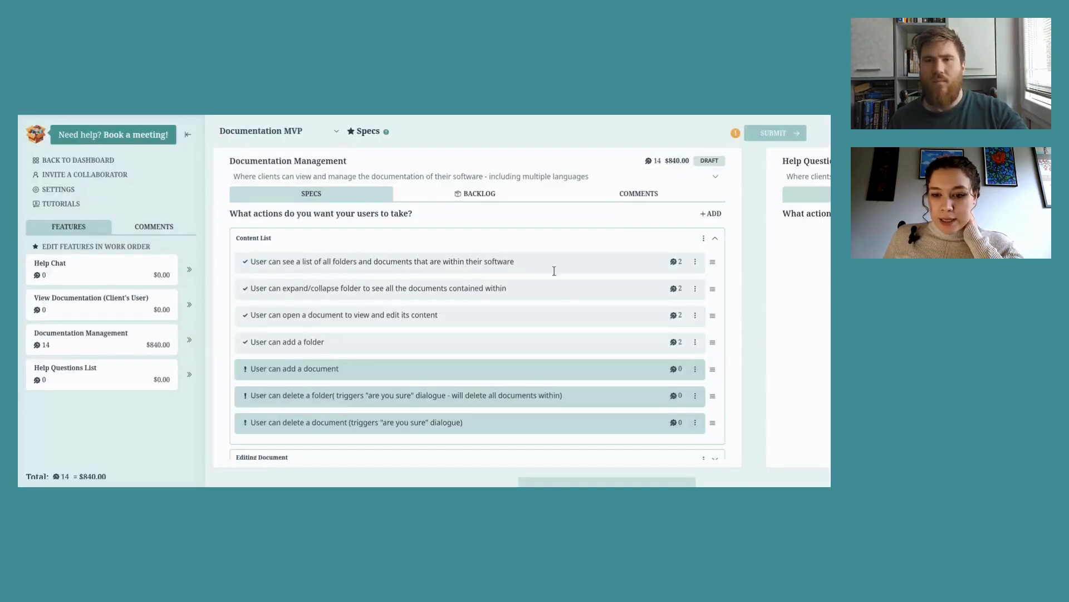
Add the new functions "Add Document Button" and "Document Name input field" to the spec "User can add a document" and close its details
{"action": "left_click", "coordinate": [676, 369]}
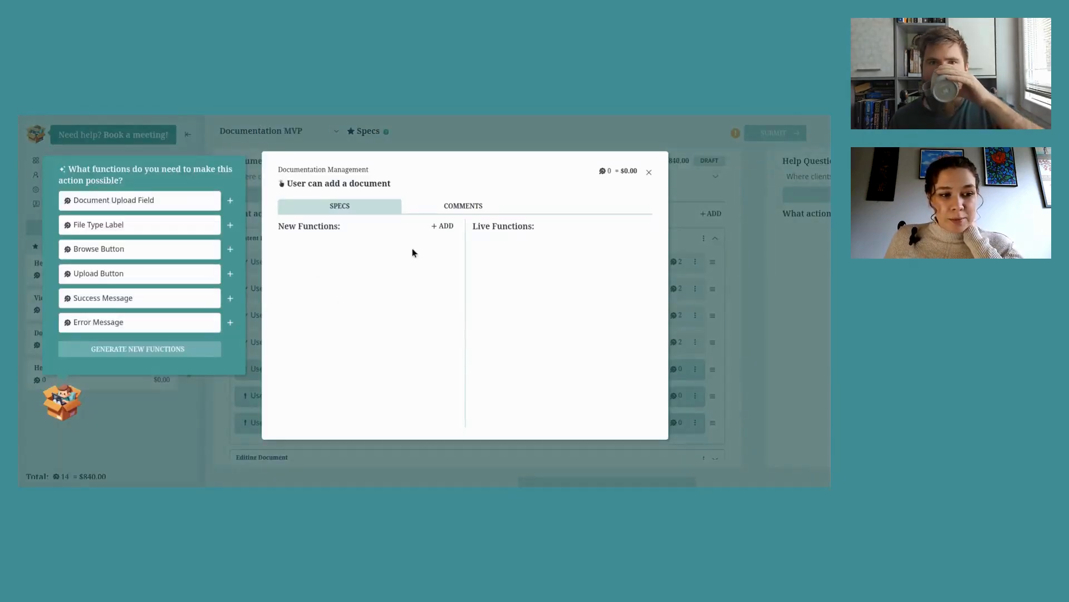
{"action": "left_click", "coordinate": [444, 226]}
{"action": "type", "text": "Add Document "}
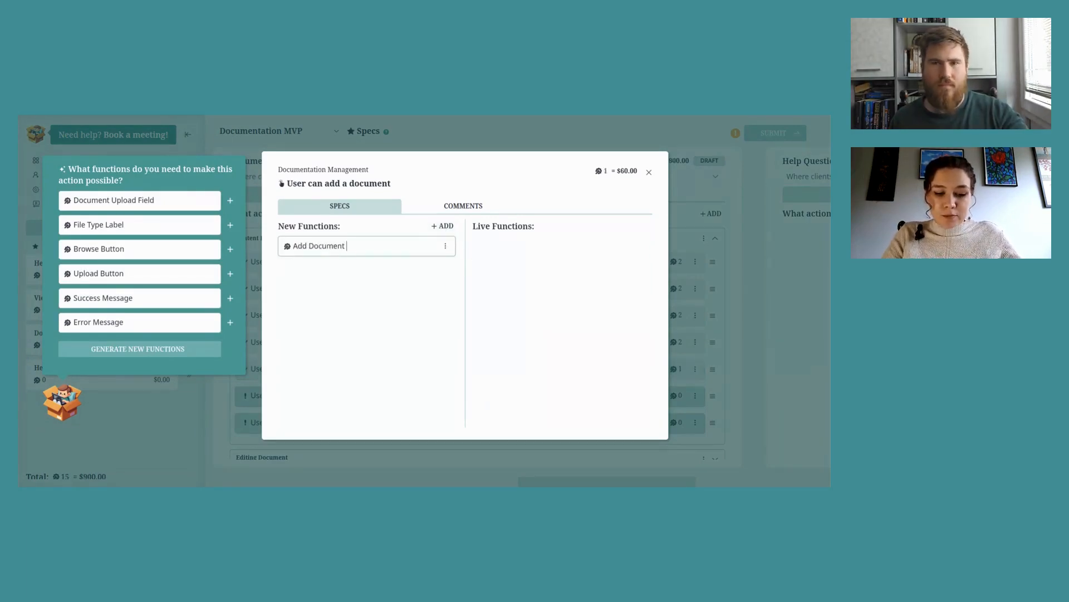
{"action": "type", "text": "Button"}
{"action": "key", "text": "Return"}
{"action": "type", "text": "Document Name in"}
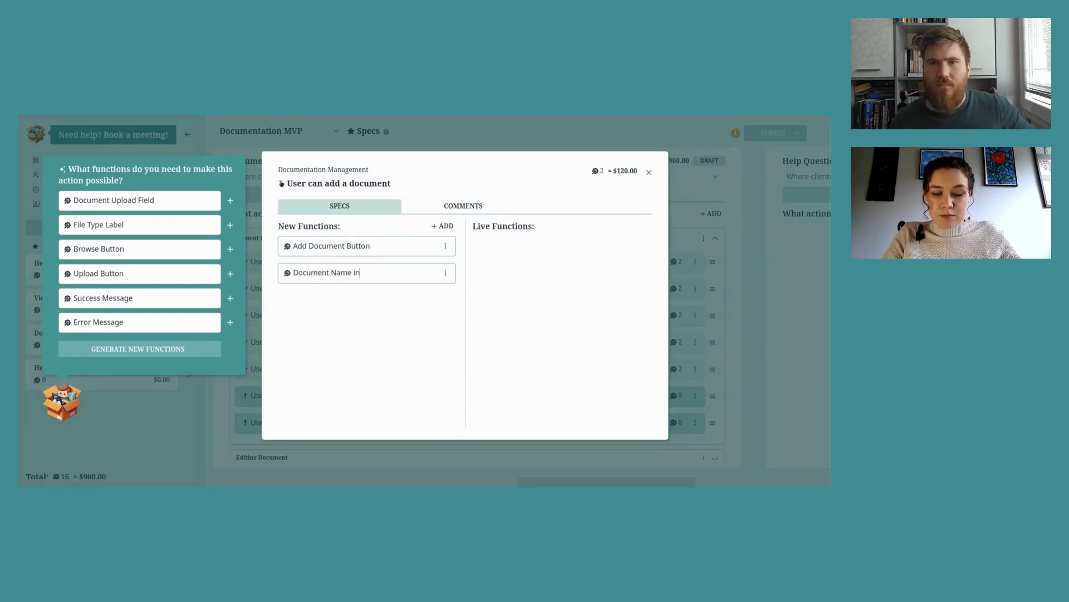
{"action": "type", "text": "put field"}
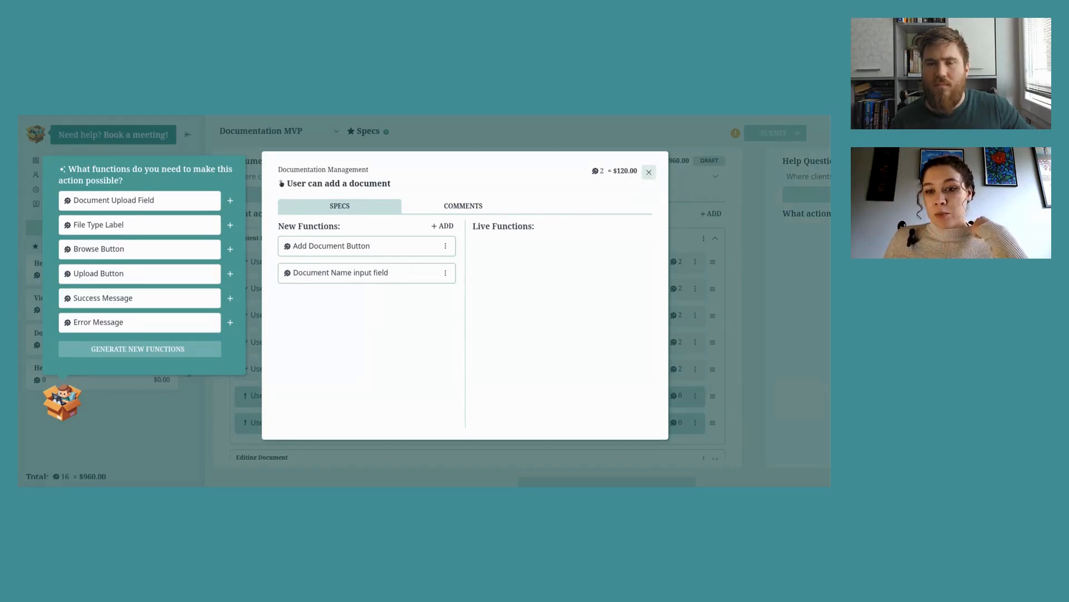
{"action": "left_click", "coordinate": [649, 172]}
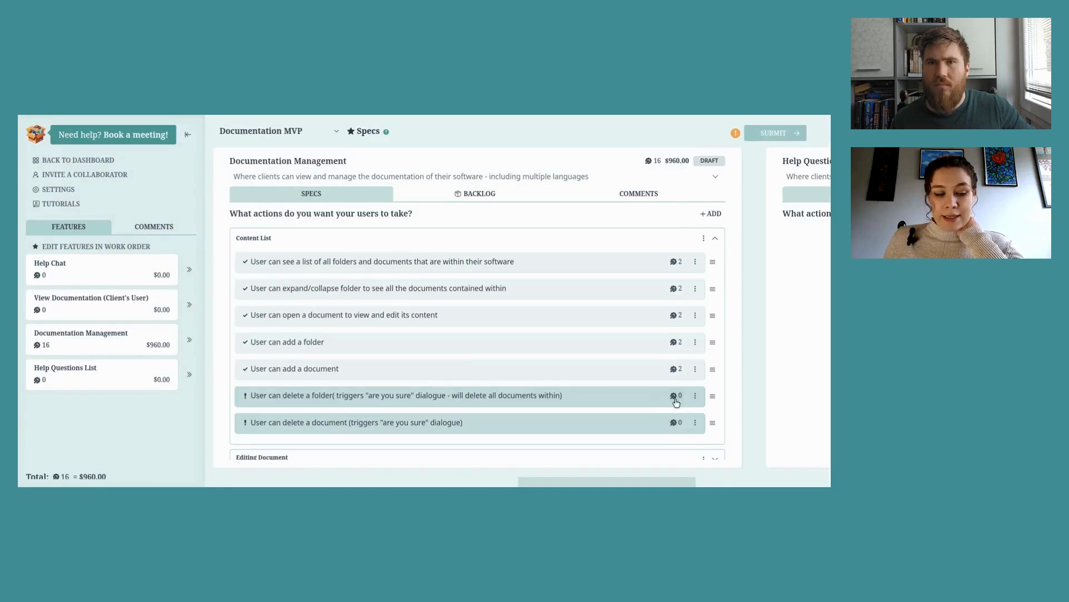
Open the delete-folder spec and correct the spacing around the opening parenthesis in its title to read "folder (triggers"
{"action": "left_click", "coordinate": [675, 400]}
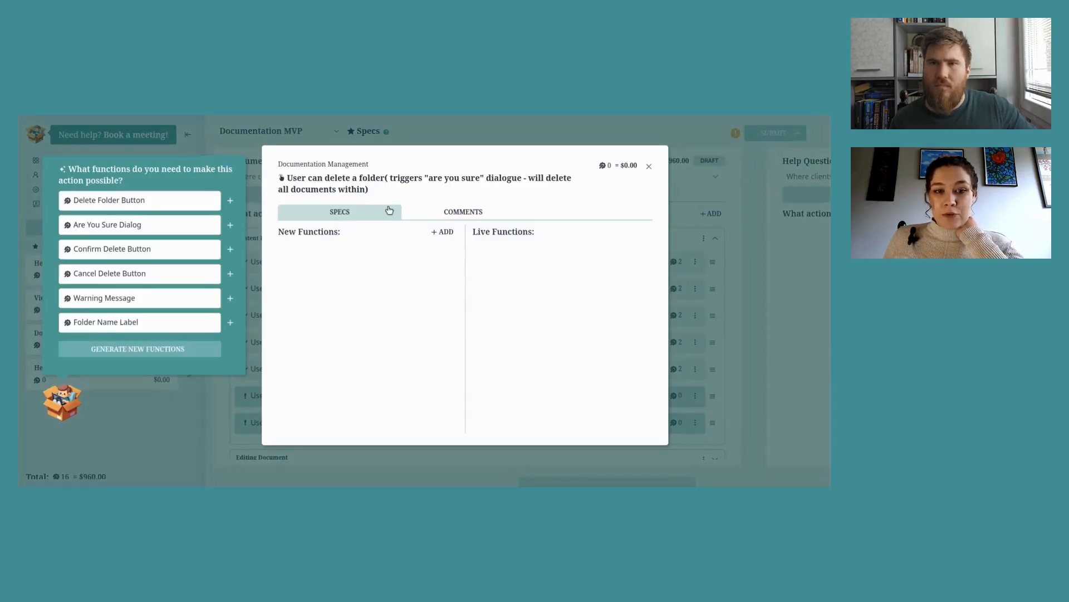
{"action": "left_click", "coordinate": [385, 178]}
{"action": "left_click", "coordinate": [395, 179]}
{"action": "key", "text": "BackSpace"}
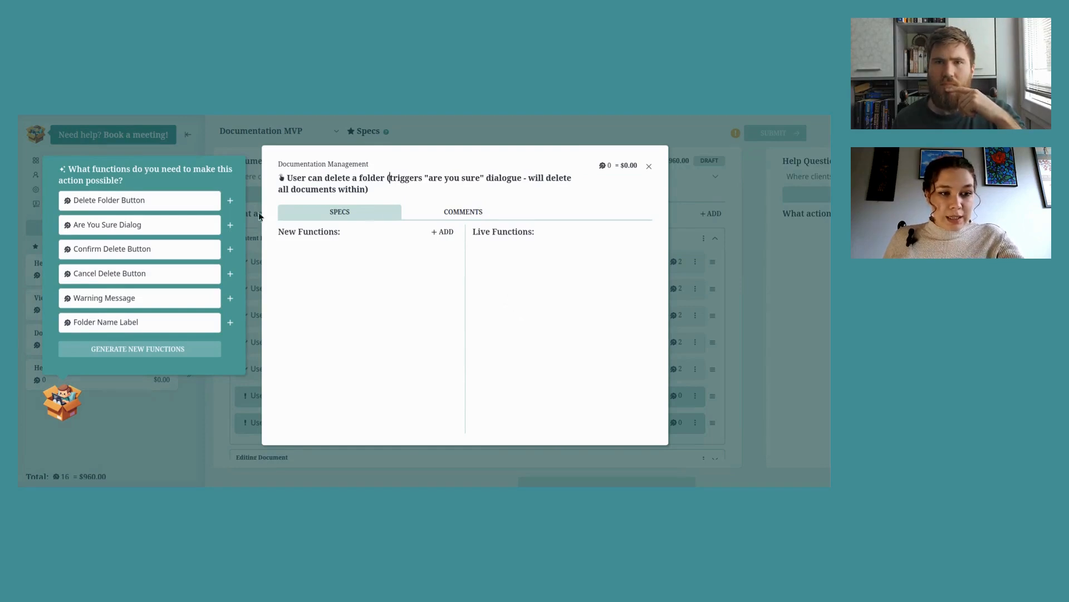
Add the suggested functions Delete Folder Button, Confirm Delete Button and Cancel Delete Button to the delete-folder spec and close its details
{"action": "left_click", "coordinate": [234, 202]}
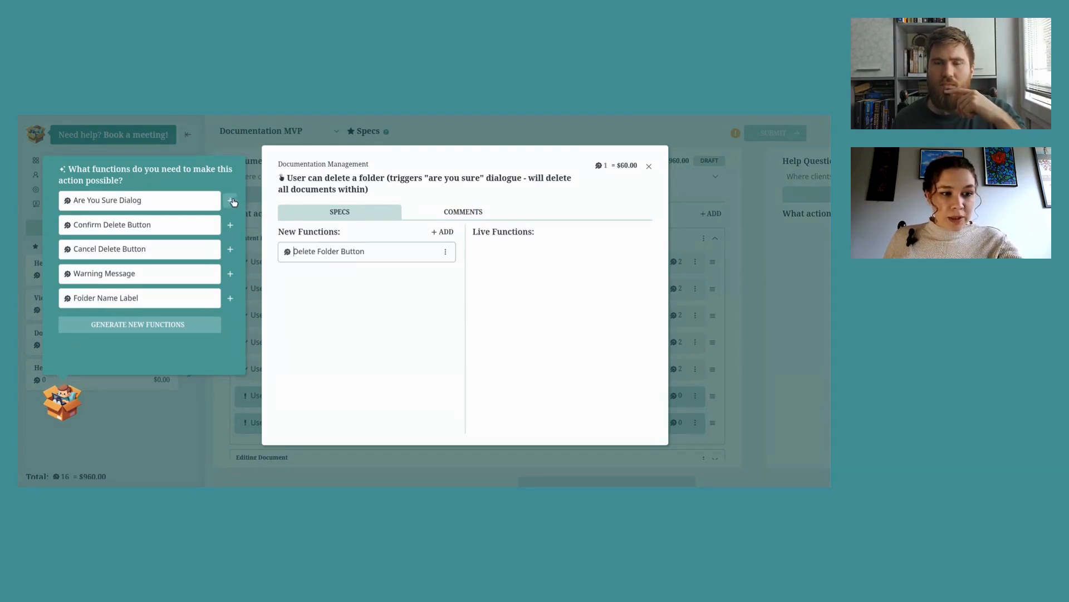
{"action": "left_click", "coordinate": [230, 229]}
{"action": "left_click", "coordinate": [230, 229]}
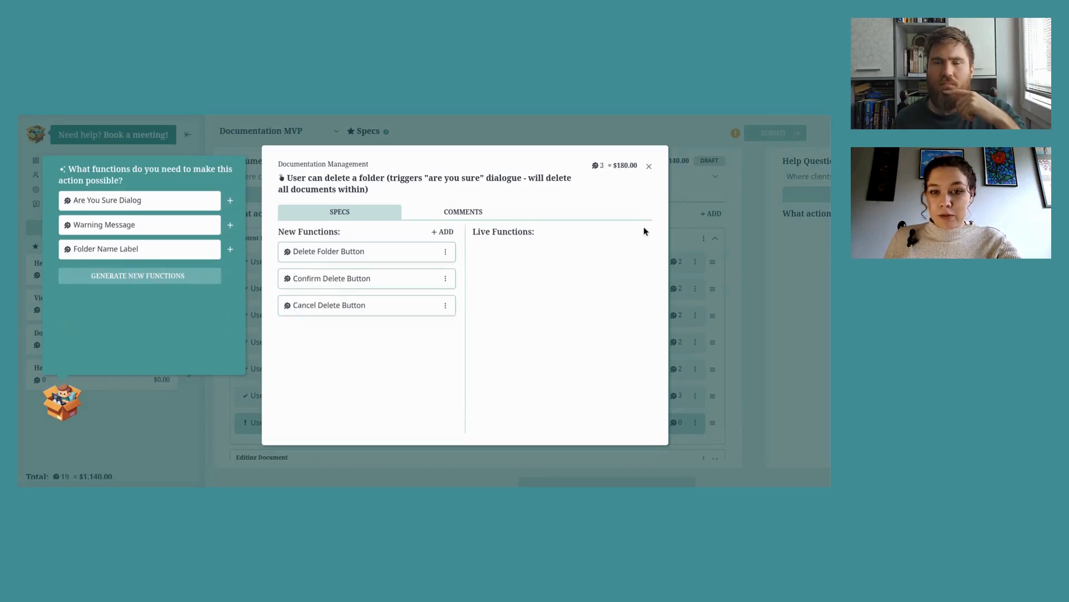
{"action": "left_click", "coordinate": [650, 167]}
Add the suggested functions Delete Document Button, Cancel Dialog Button and Confirm Dialog Button to the delete-document spec and close its details
{"action": "left_click", "coordinate": [674, 425]}
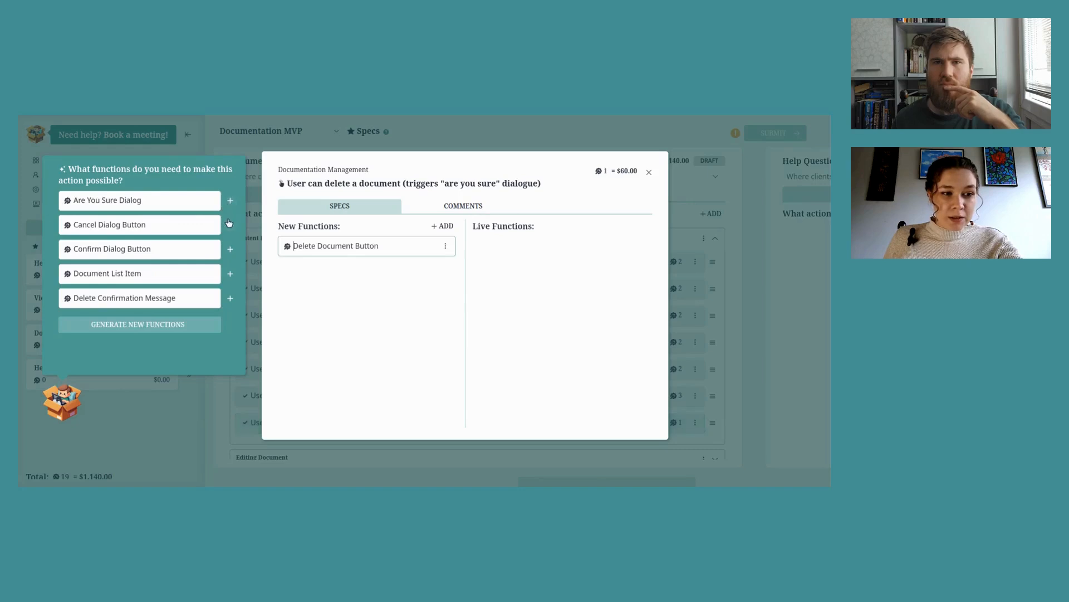
{"action": "left_click", "coordinate": [230, 225]}
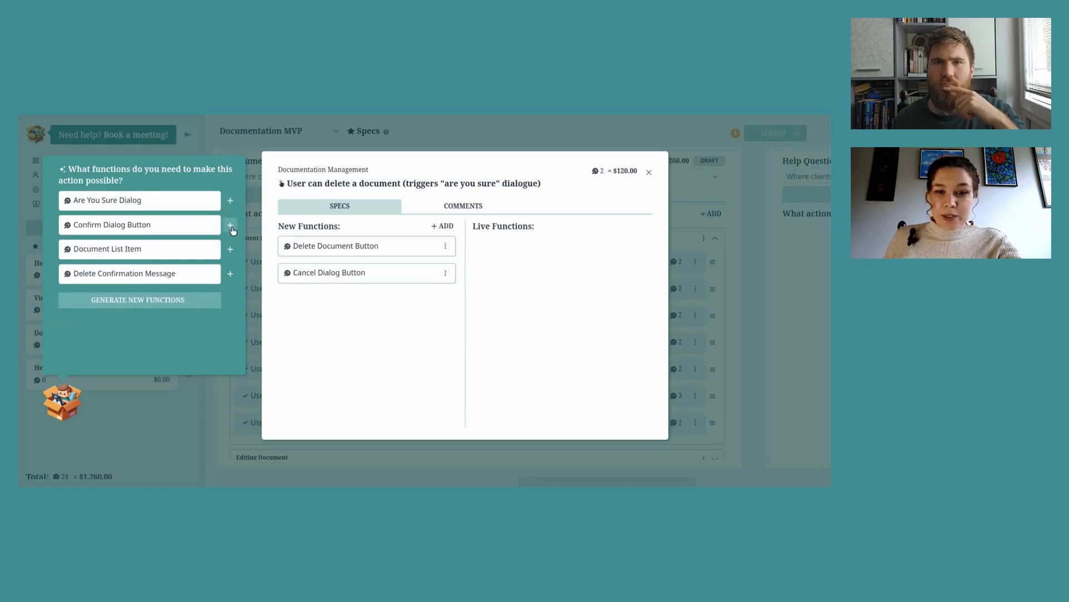
{"action": "left_click", "coordinate": [231, 226]}
{"action": "left_click", "coordinate": [649, 173]}
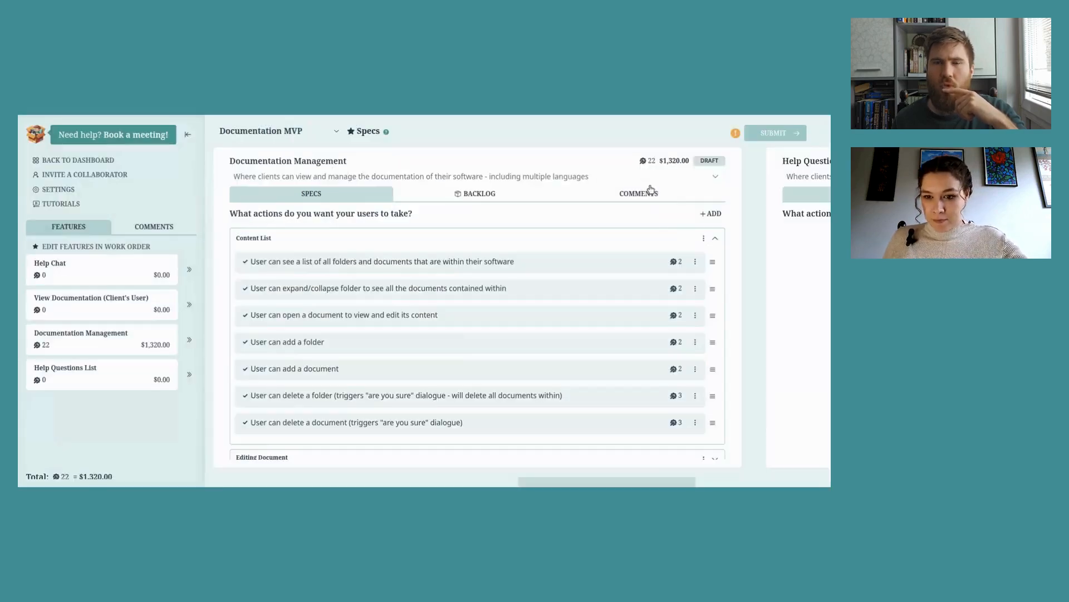
In the Editing Document group, add a function "Document text (markdown format)" to the spec "User can see and edit content of the document"
{"action": "left_click", "coordinate": [715, 239]}
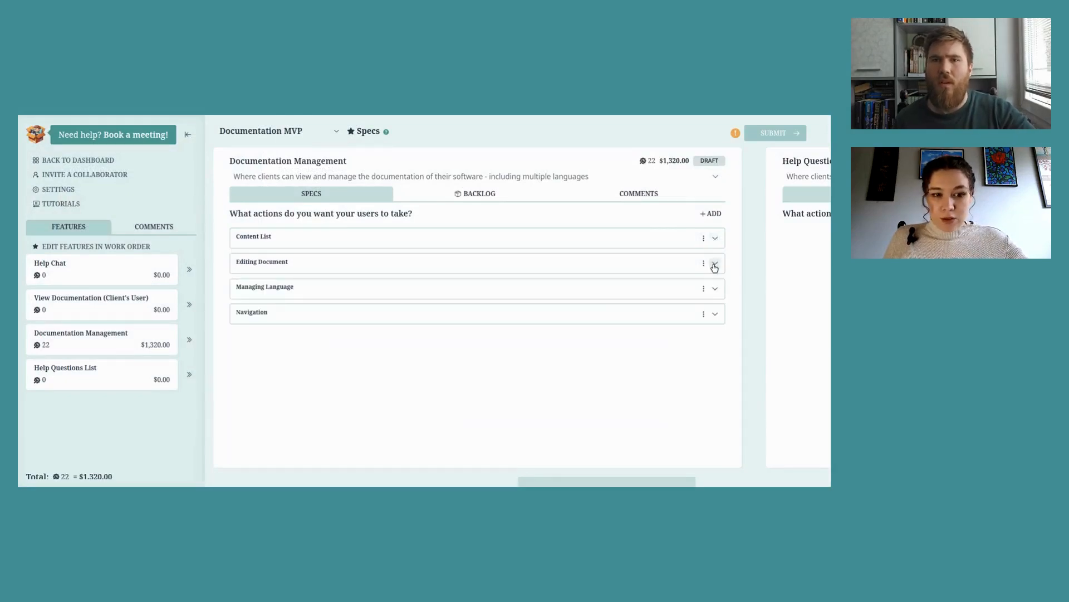
{"action": "left_click", "coordinate": [715, 266]}
{"action": "left_click", "coordinate": [676, 292]}
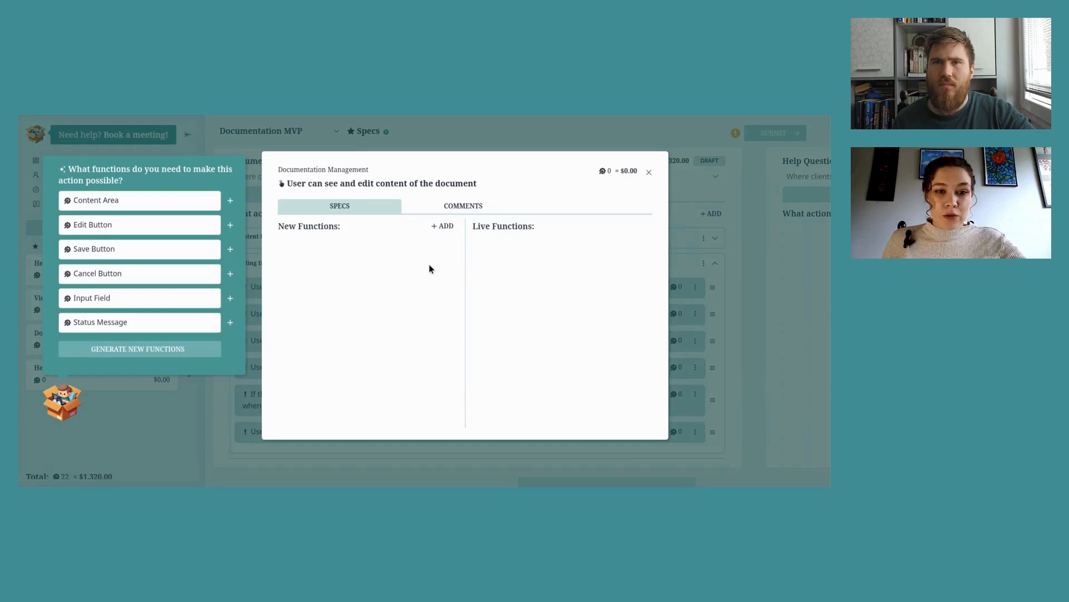
{"action": "left_click", "coordinate": [438, 228]}
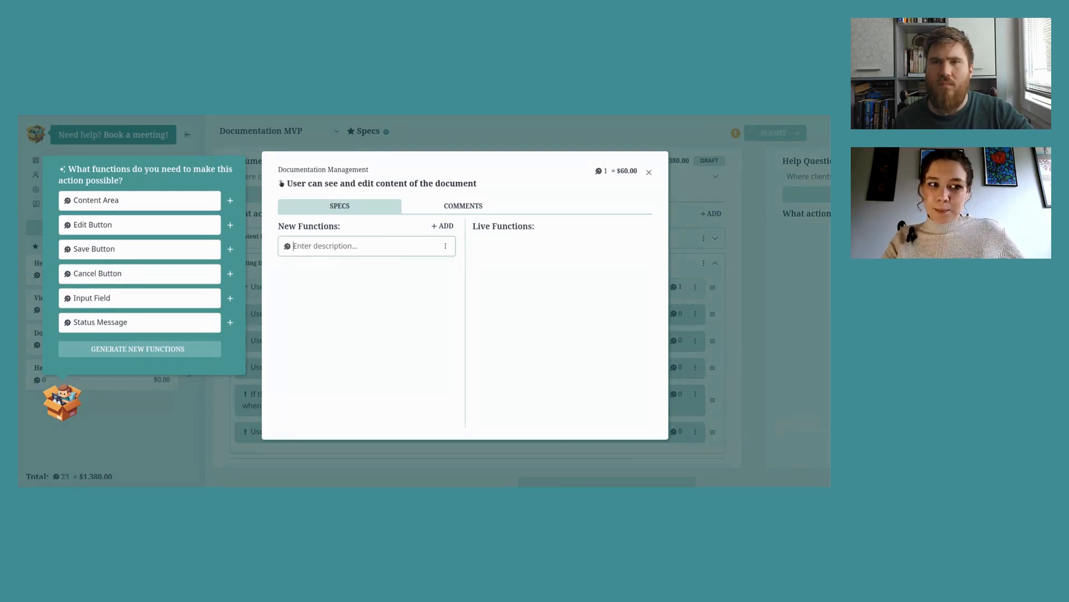
{"action": "type", "text": "Document text (markdowb"}
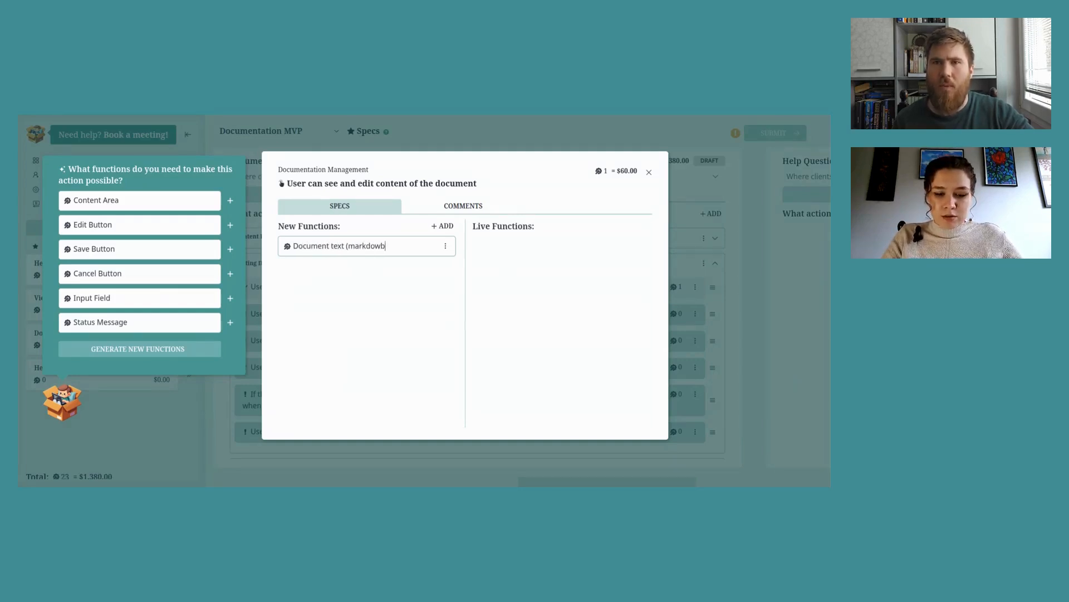
{"action": "key", "text": "BackSpace"}
{"action": "type", "text": "n format)"}
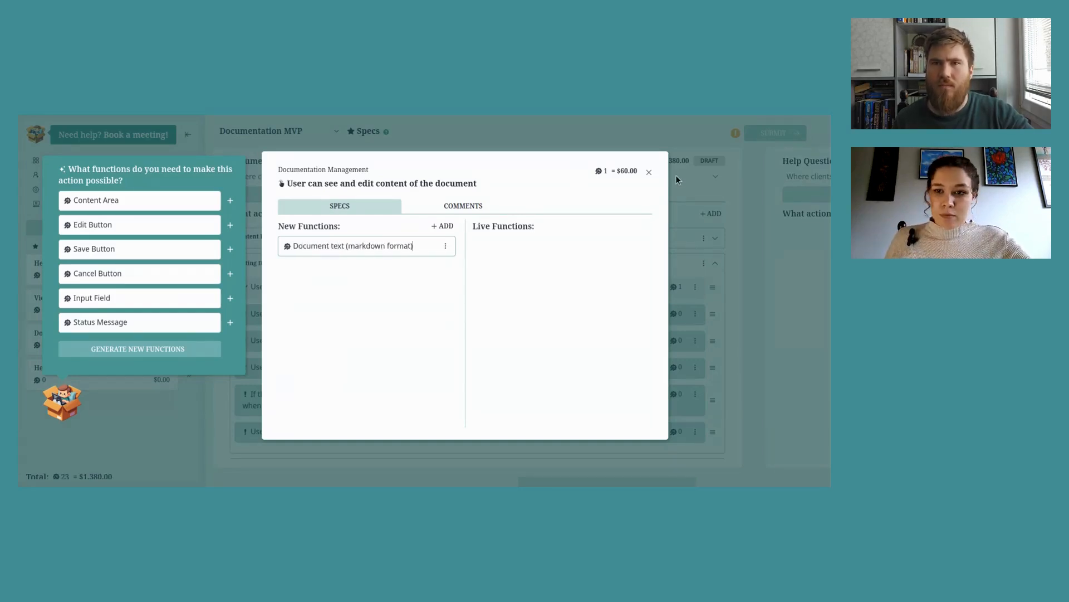
{"action": "left_click", "coordinate": [646, 173]}
Add the suggested function Document Name Input to the spec "User can see and edit the name of the document" and close its details
{"action": "left_click", "coordinate": [348, 282]}
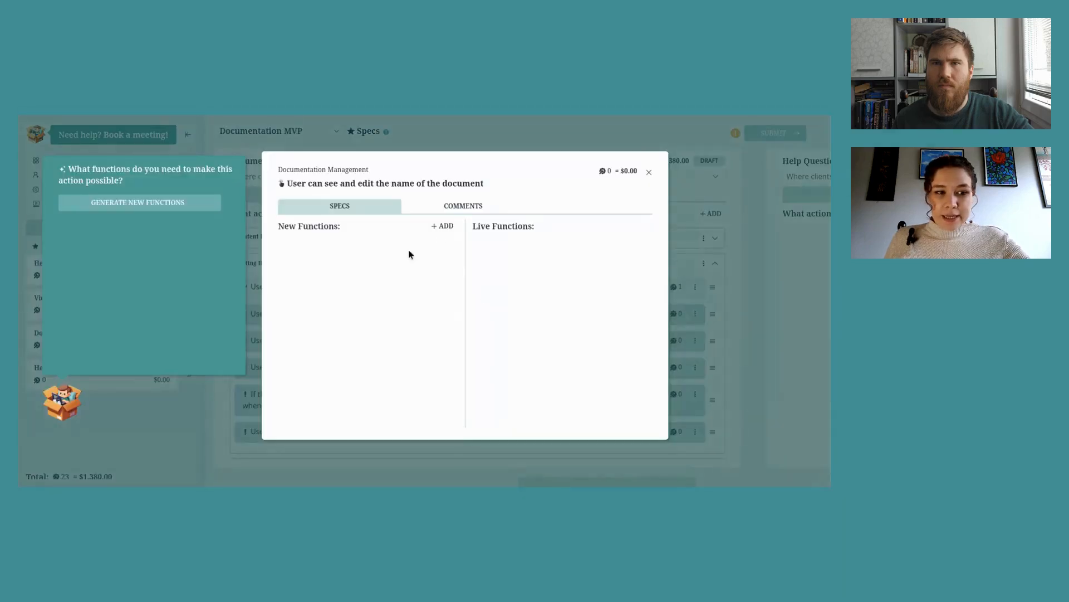
{"action": "left_click", "coordinate": [444, 227]}
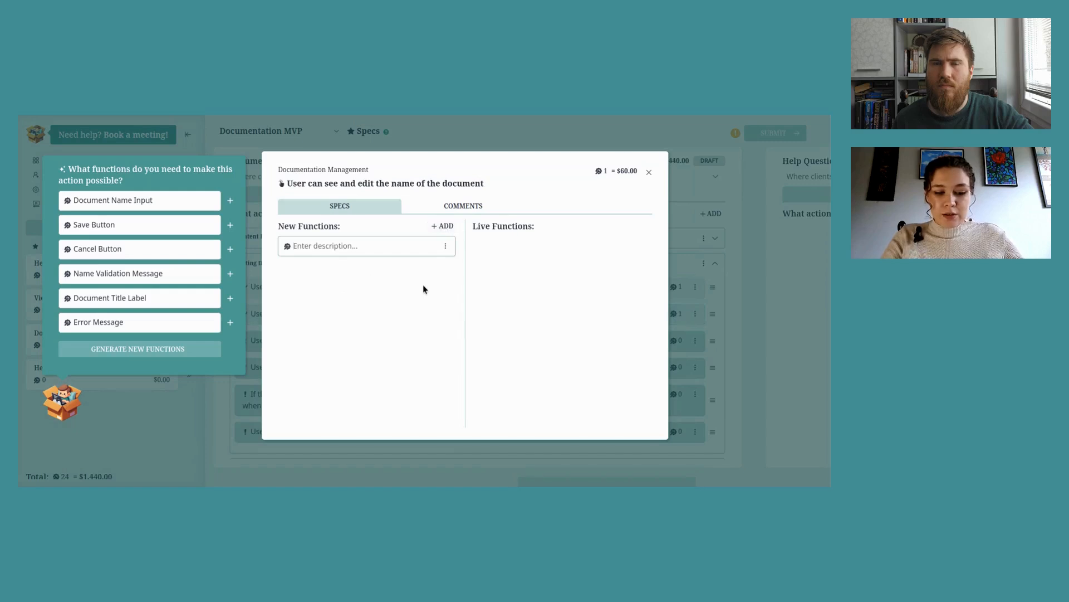
{"action": "left_click", "coordinate": [230, 200]}
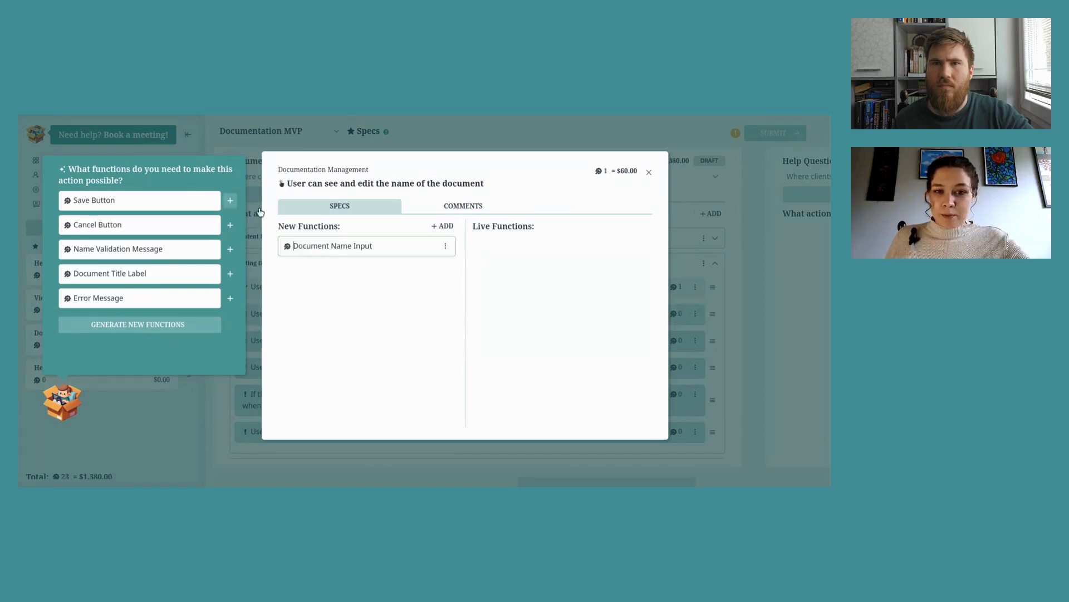
{"action": "left_click", "coordinate": [650, 176]}
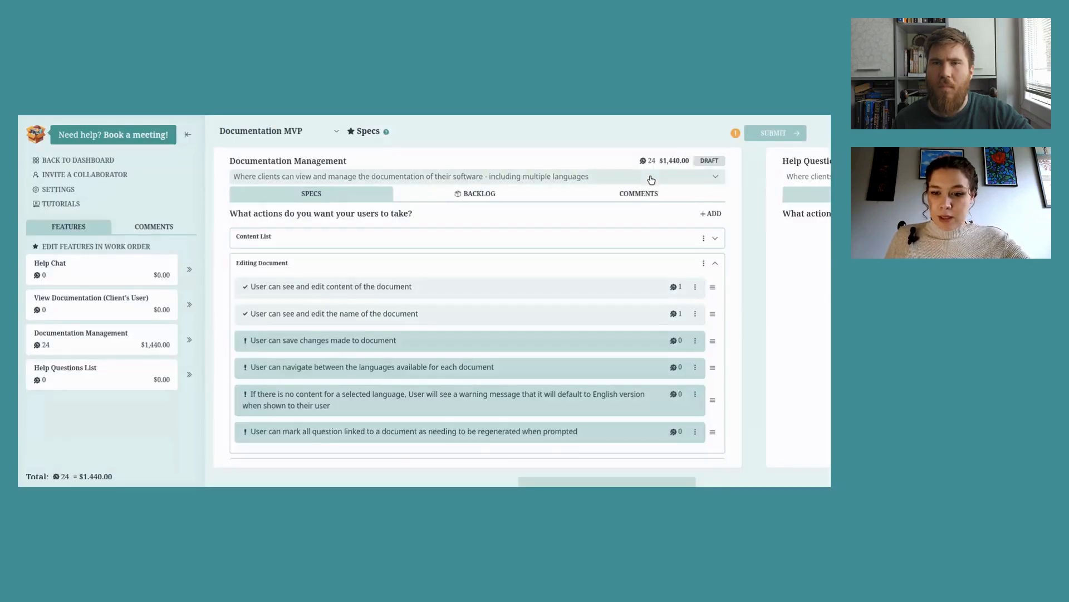
Add the suggested Save button and a new function "Cancel button" to the spec "User can save changes made to document"
{"action": "left_click", "coordinate": [666, 344]}
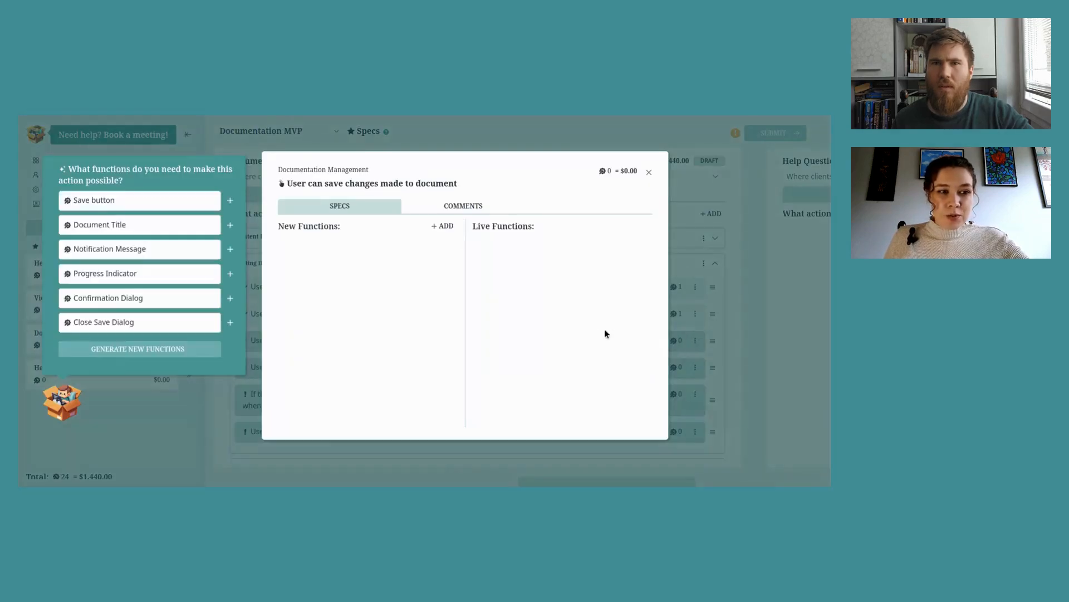
{"action": "left_click", "coordinate": [237, 199]}
{"action": "left_click", "coordinate": [449, 226]}
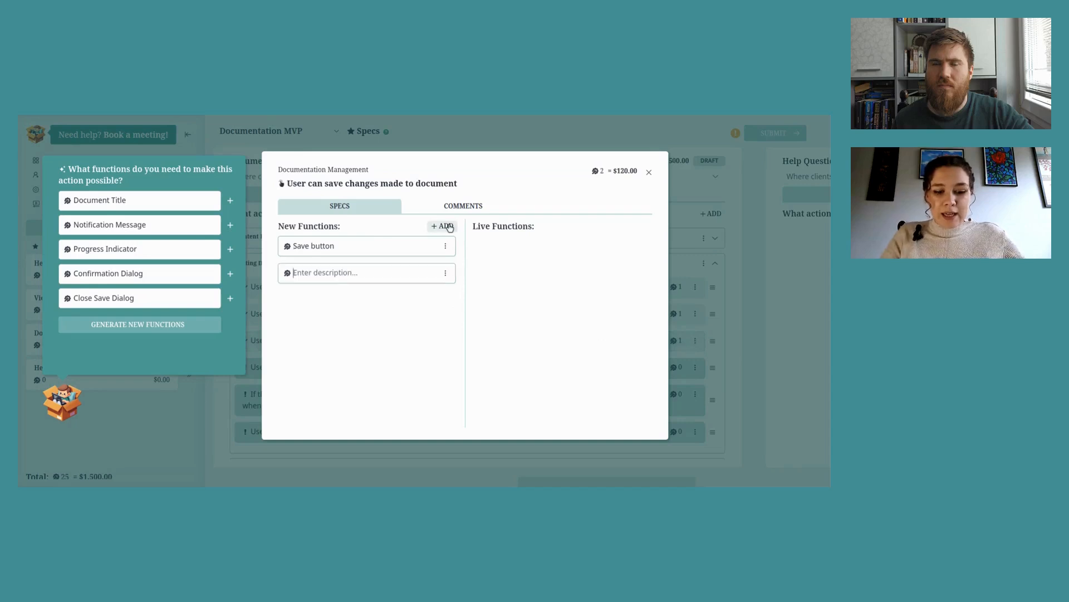
{"action": "type", "text": "Cancel button"}
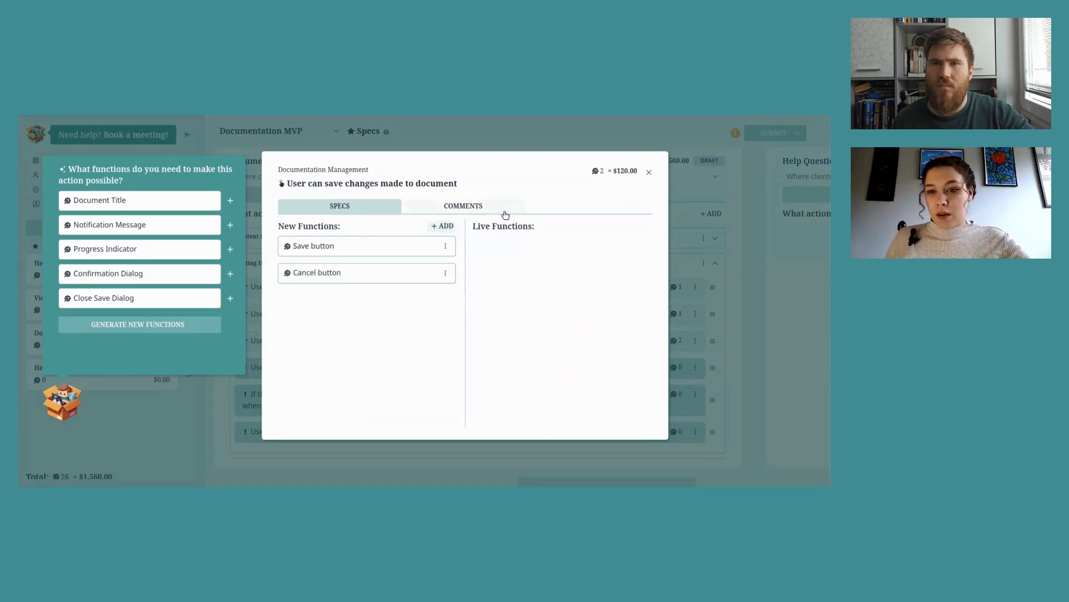
{"action": "left_click", "coordinate": [649, 172]}
Add a new function "Language selection button" to the spec "User can navigate between the languages available for each document" and close its details
{"action": "left_click", "coordinate": [676, 369]}
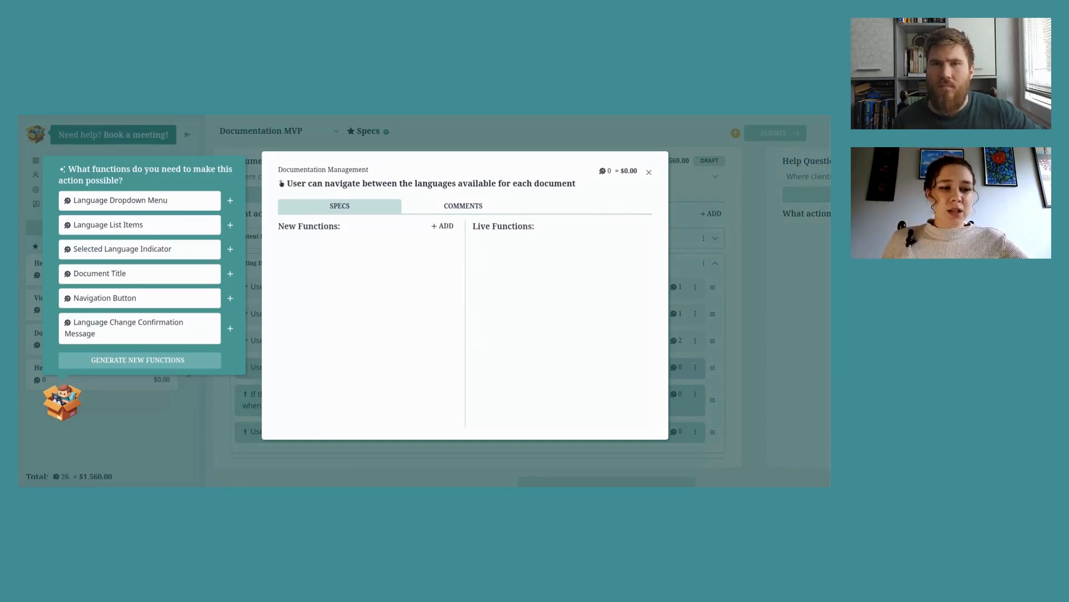
{"action": "left_click", "coordinate": [444, 226]}
{"action": "type", "text": "La"}
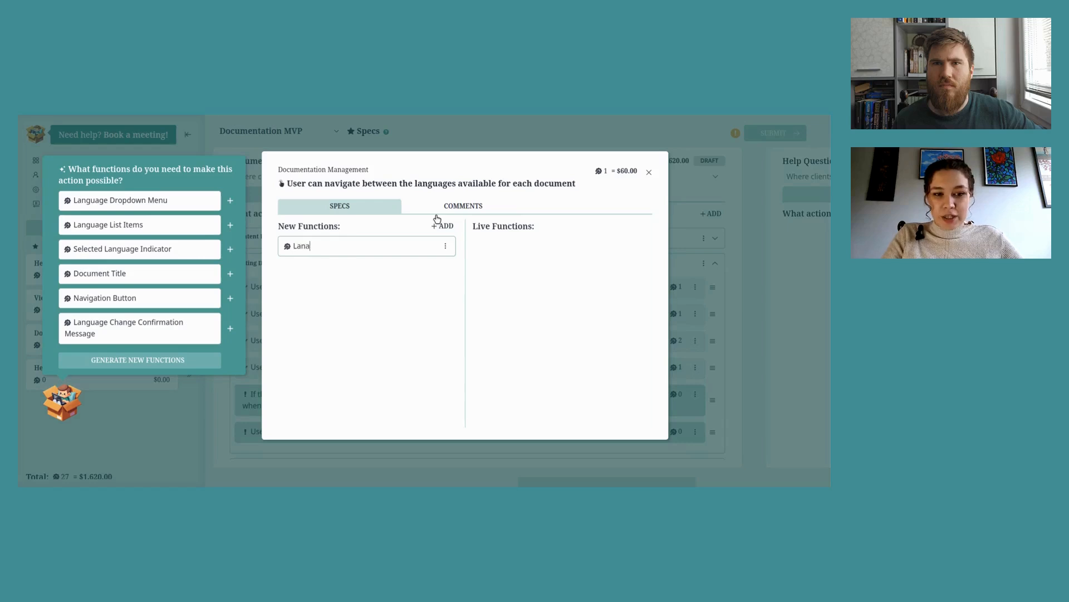
{"action": "type", "text": "nguage"}
{"action": "key", "text": "BackSpace"}
{"action": "key", "text": "BackSpace"}
{"action": "type", "text": "age slect"}
{"action": "key", "text": "BackSpace"}
{"action": "key", "text": "BackSpace"}
{"action": "key", "text": "BackSpace"}
{"action": "key", "text": "BackSpace"}
{"action": "type", "text": "election "}
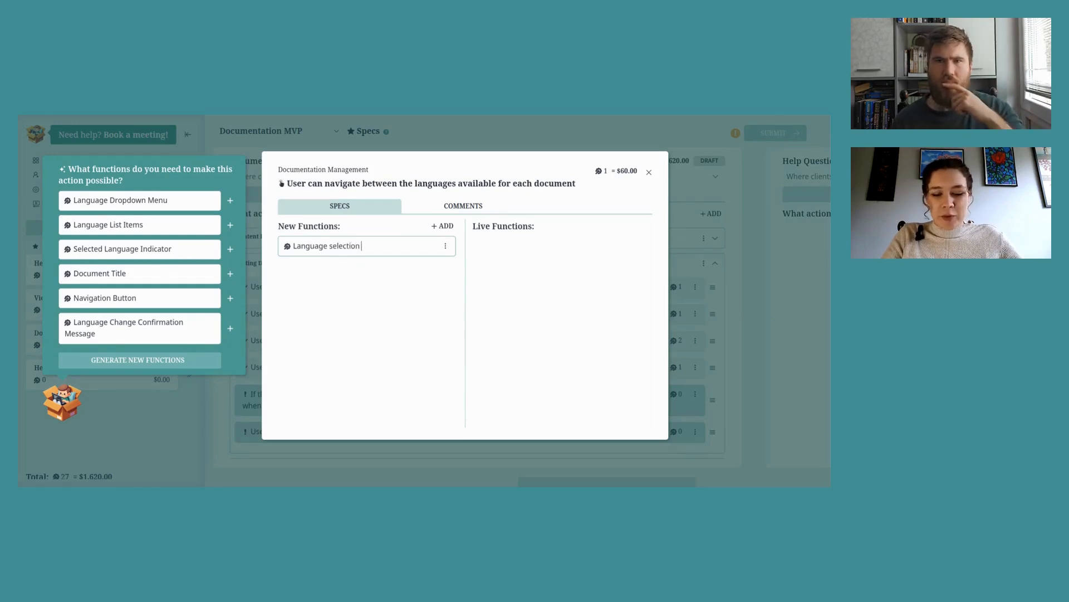
{"action": "type", "text": "button"}
{"action": "key", "text": "BackSpace"}
{"action": "key", "text": "BackSpace"}
{"action": "type", "text": "ton"}
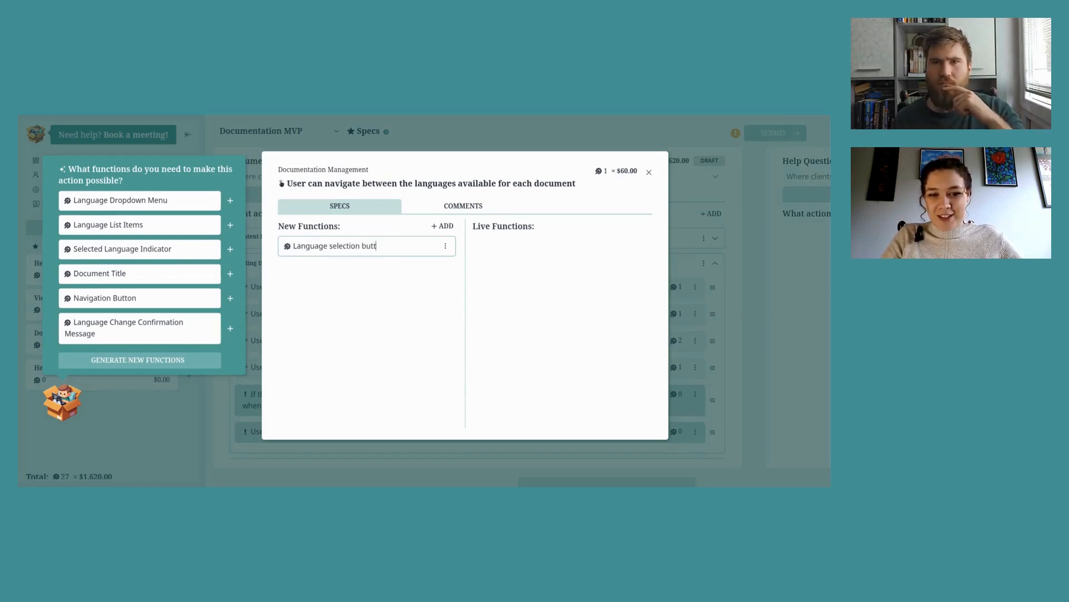
{"action": "left_click", "coordinate": [646, 174]}
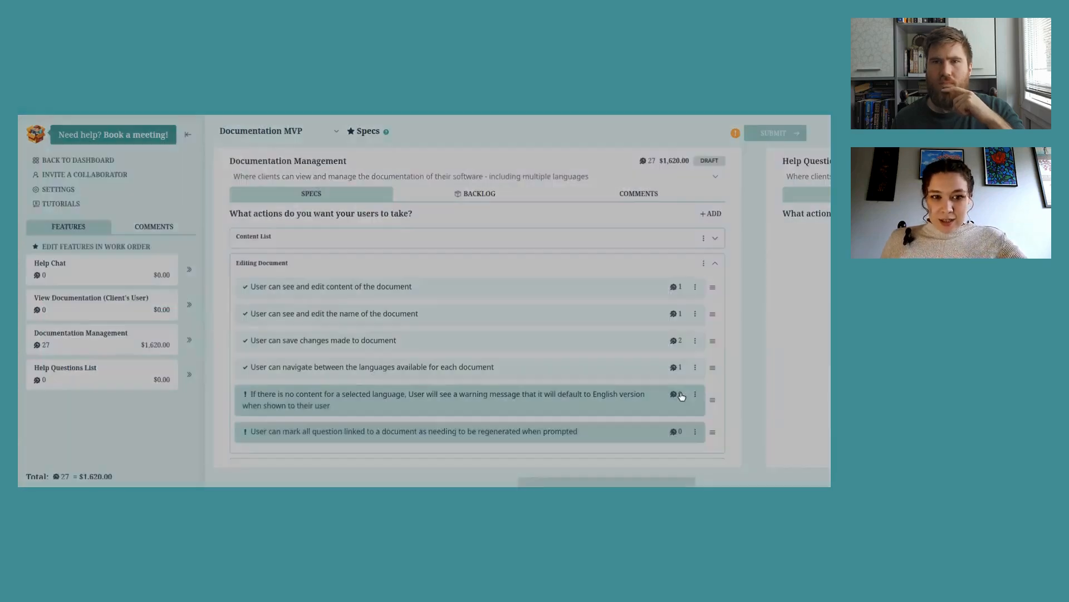
Add the suggested function Warning Message to the spec about missing content for a selected language and close its details
{"action": "left_click", "coordinate": [682, 396]}
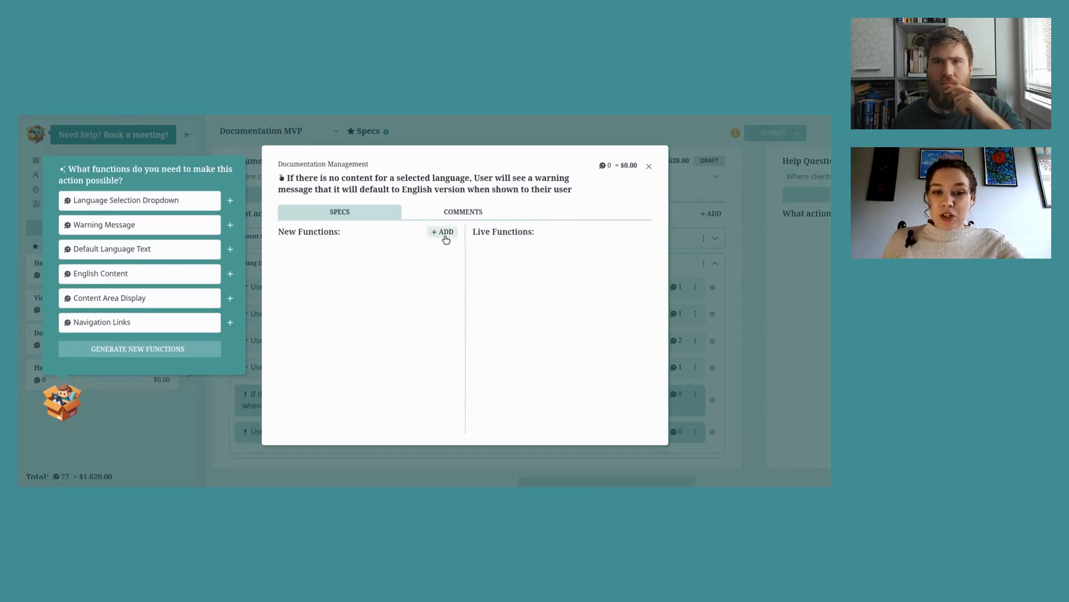
{"action": "left_click", "coordinate": [230, 225]}
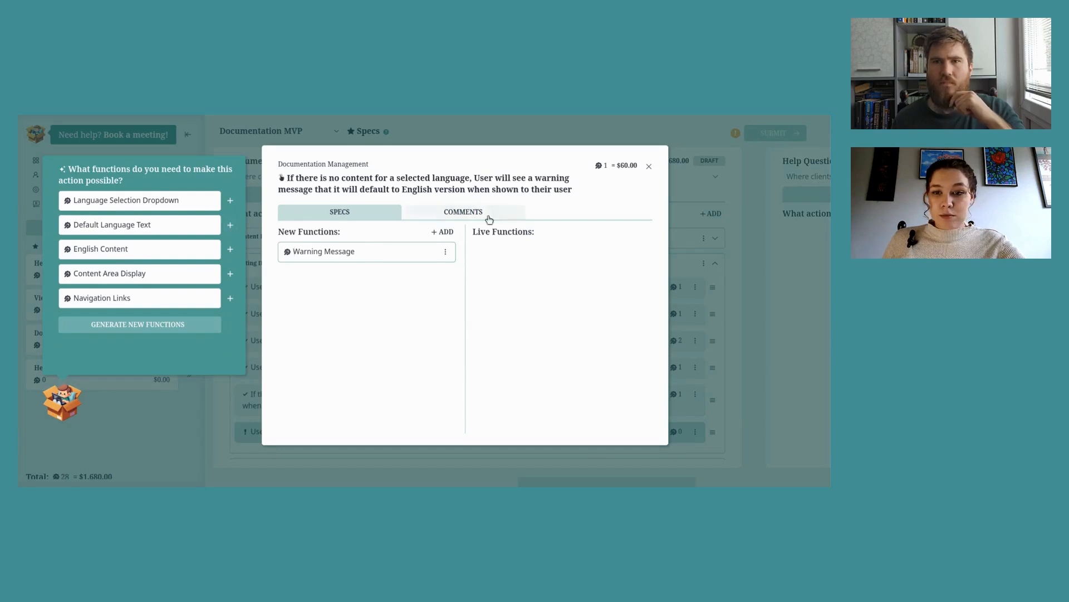
{"action": "left_click", "coordinate": [650, 168]}
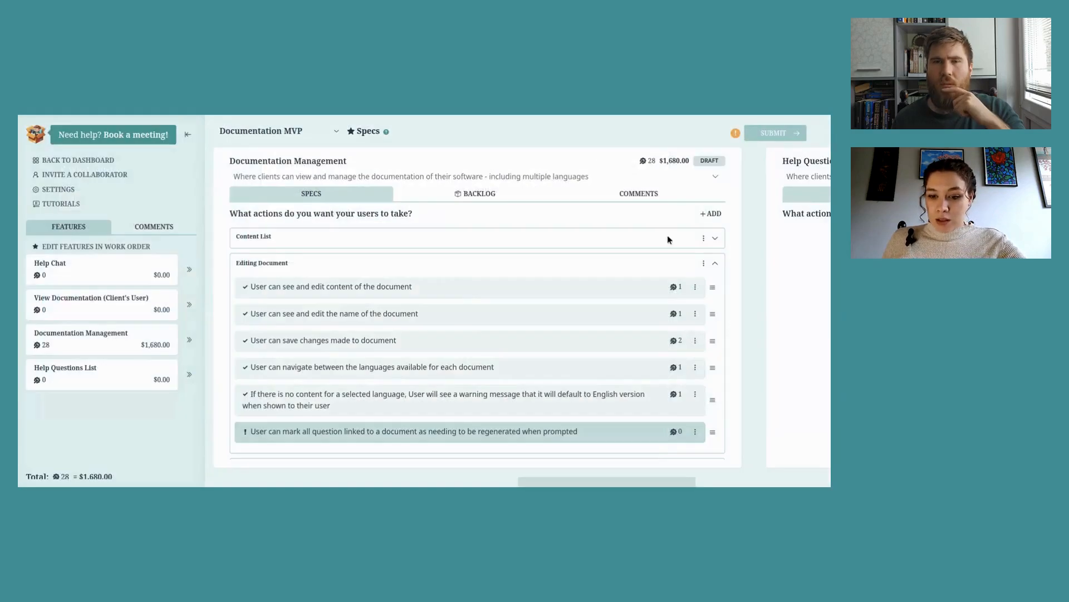
Correct "question" to "questions" in the title of the regeneration-marking spec and add the suggested function Mark All Questions Button to it
{"action": "left_click", "coordinate": [673, 428]}
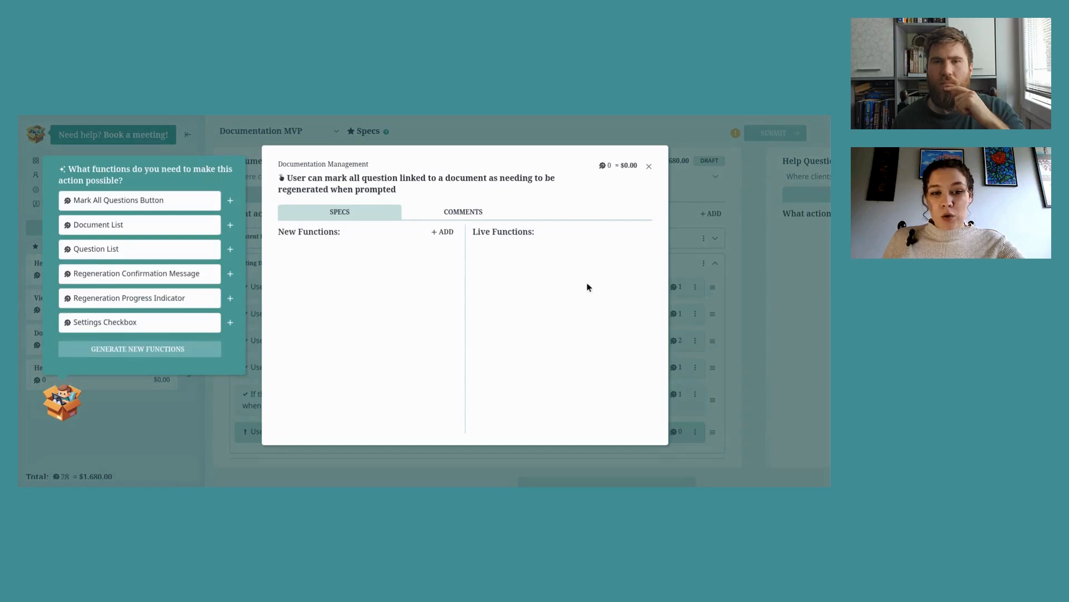
{"action": "left_click", "coordinate": [399, 178]}
{"action": "type", "text": "s"}
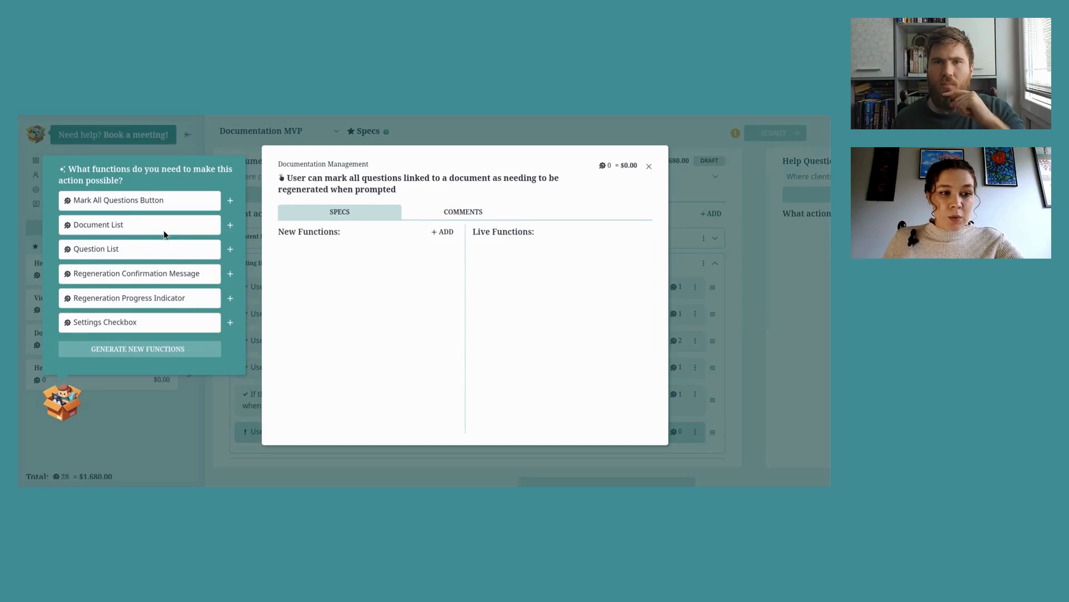
{"action": "left_click", "coordinate": [230, 200]}
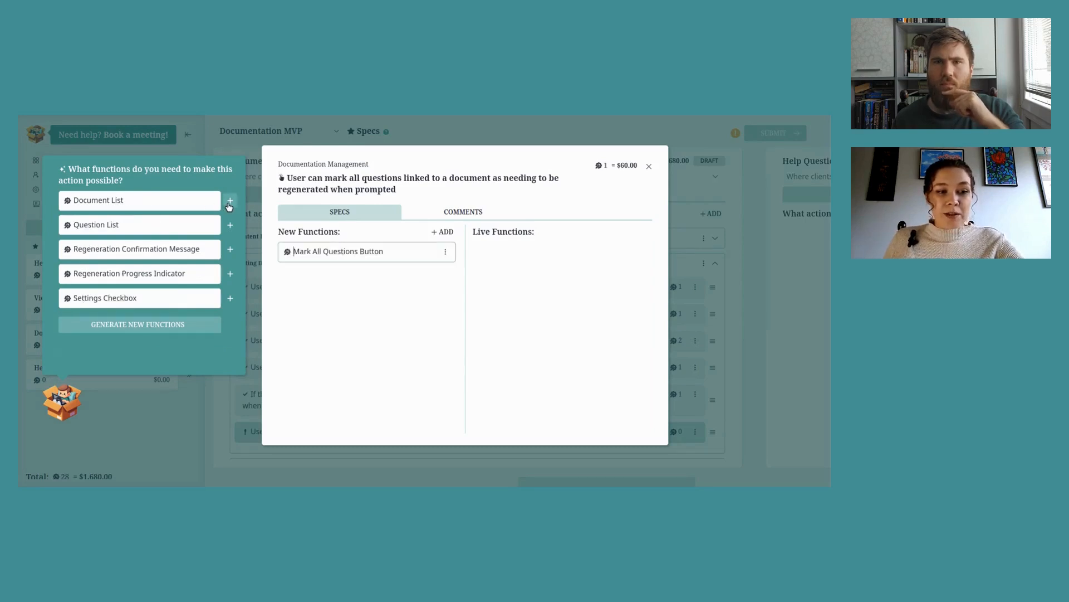
Add a new function "Timestamp (for when they were last marked for regeneration)" to the regeneration-marking spec and collapse the Editing Document group
{"action": "left_click", "coordinate": [441, 233]}
{"action": "type", "text": "Timestamp "}
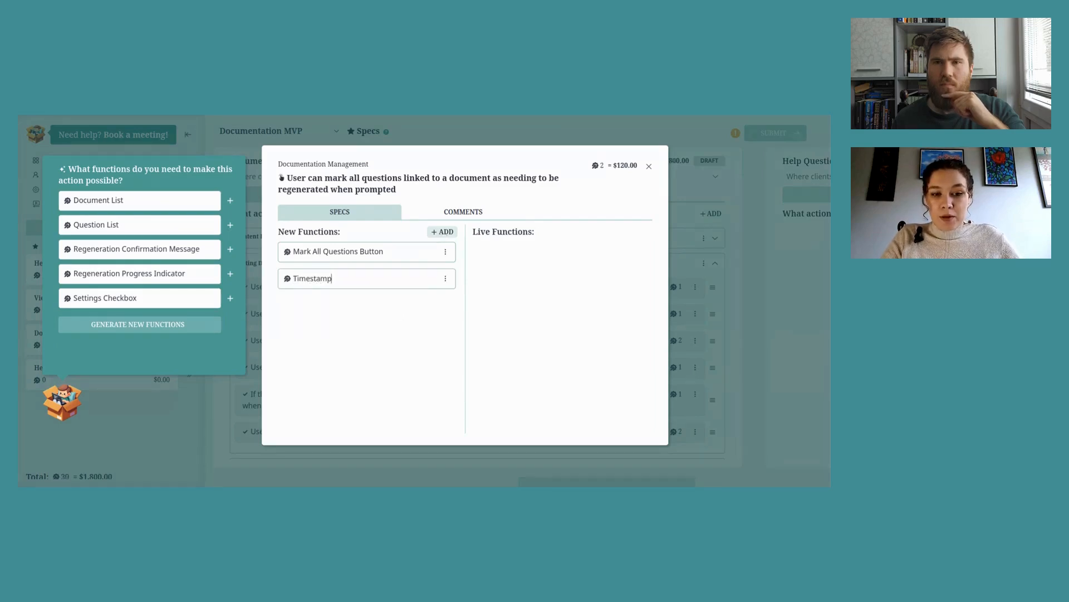
{"action": "type", "text": "(for when they were last marked for regeneration"}
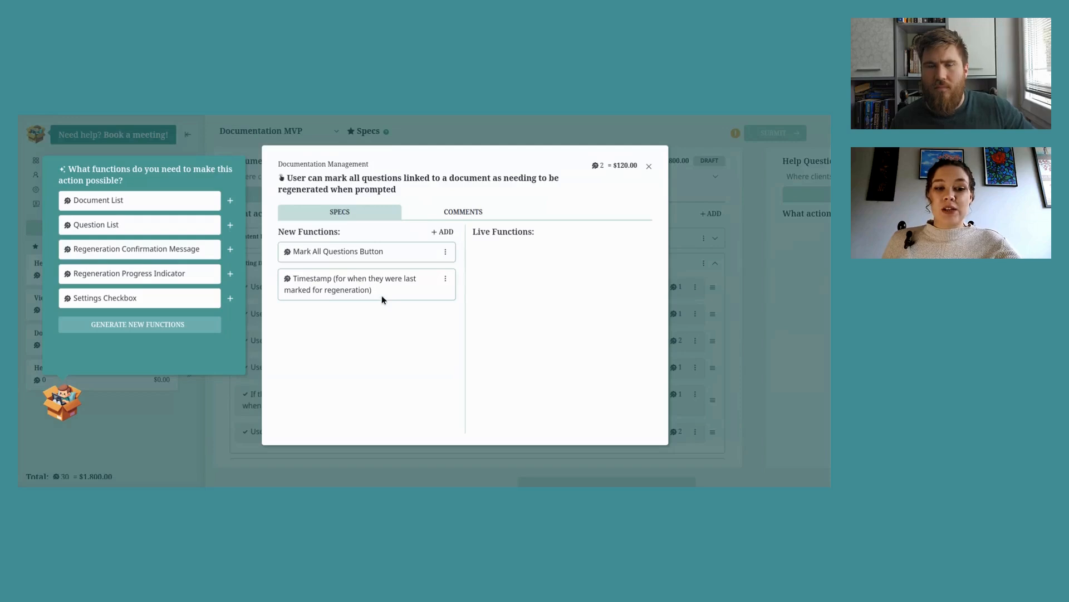
{"action": "left_click", "coordinate": [649, 166]}
{"action": "left_click", "coordinate": [715, 263]}
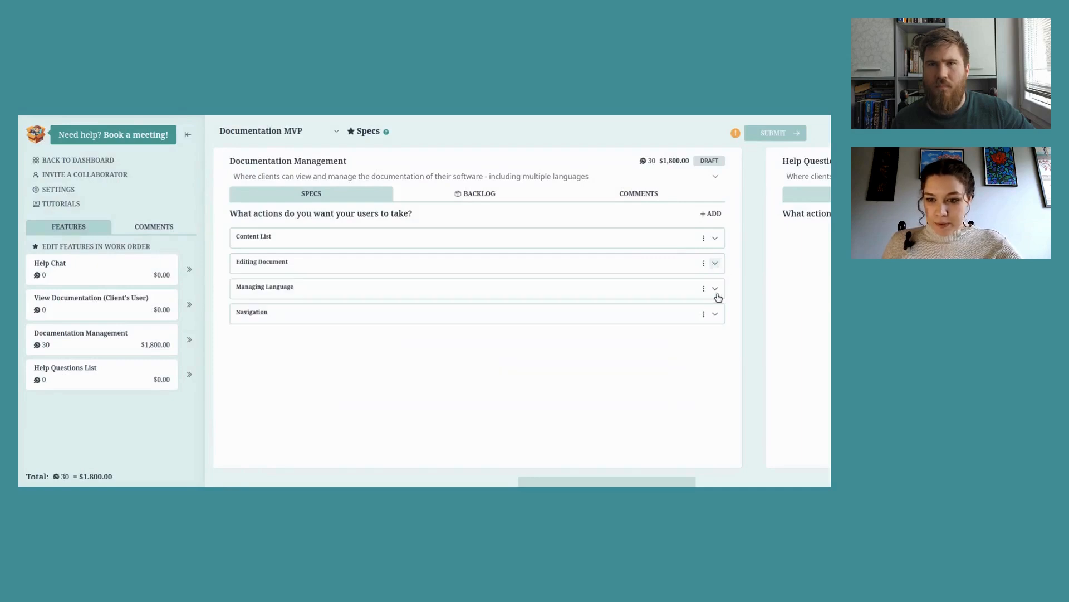
Add a new function "Link" to the Navigation group's spec "User can navigate to Help Question List" and collapse the group
{"action": "left_click", "coordinate": [715, 314]}
{"action": "left_click", "coordinate": [715, 289]}
{"action": "left_click", "coordinate": [715, 290]}
{"action": "left_click", "coordinate": [682, 339]}
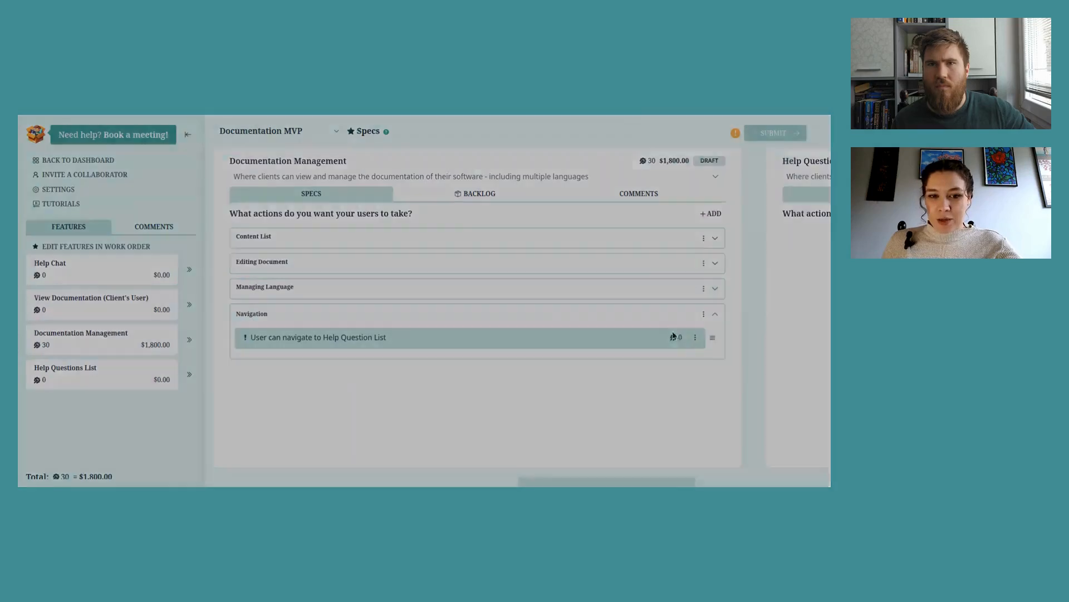
{"action": "left_click", "coordinate": [445, 227]}
{"action": "type", "text": "Link"}
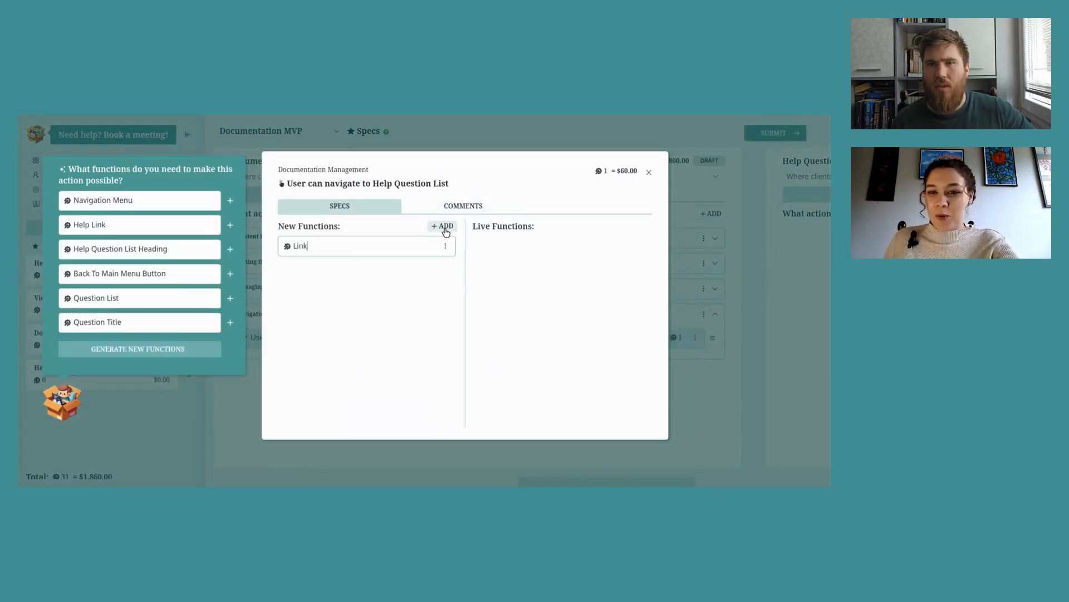
{"action": "left_click", "coordinate": [648, 172]}
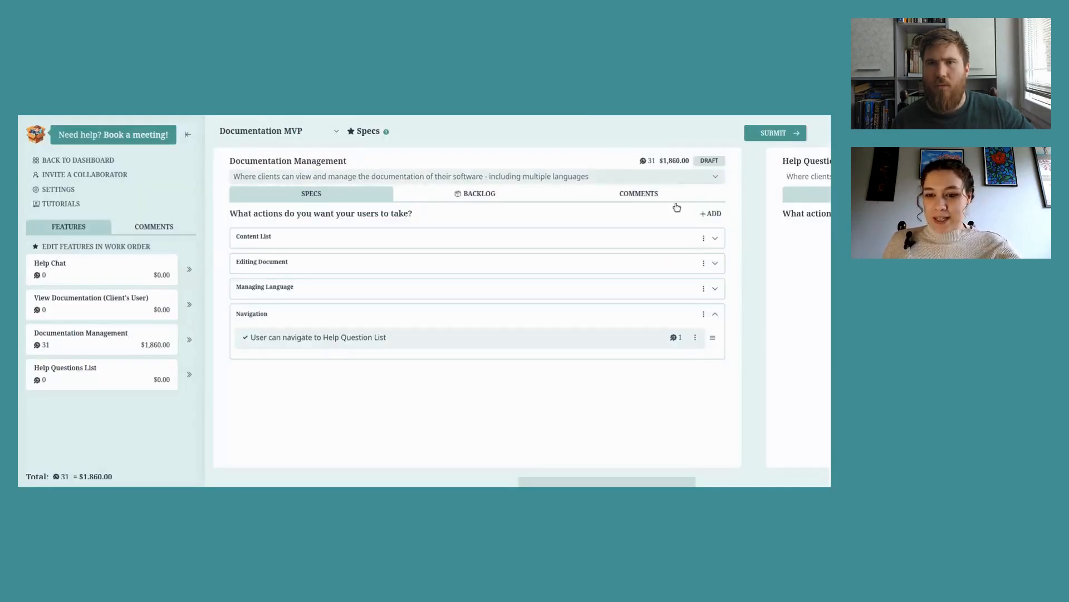
{"action": "left_click", "coordinate": [714, 317]}
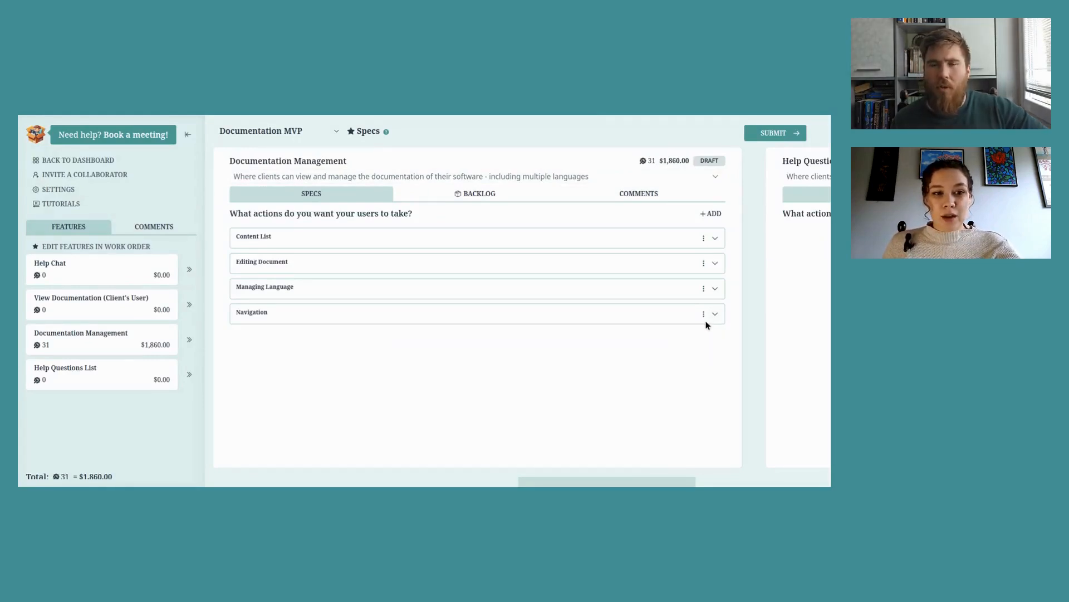